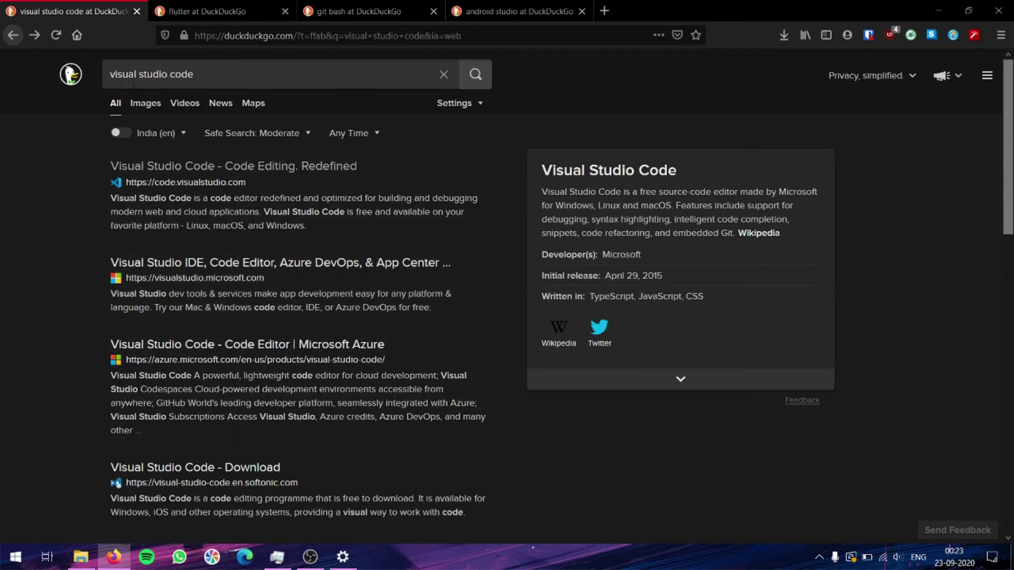
# Download the stable Windows build of Visual Studio Code from code.visualstudio.com and save the installer.
pyautogui.click(251, 183)
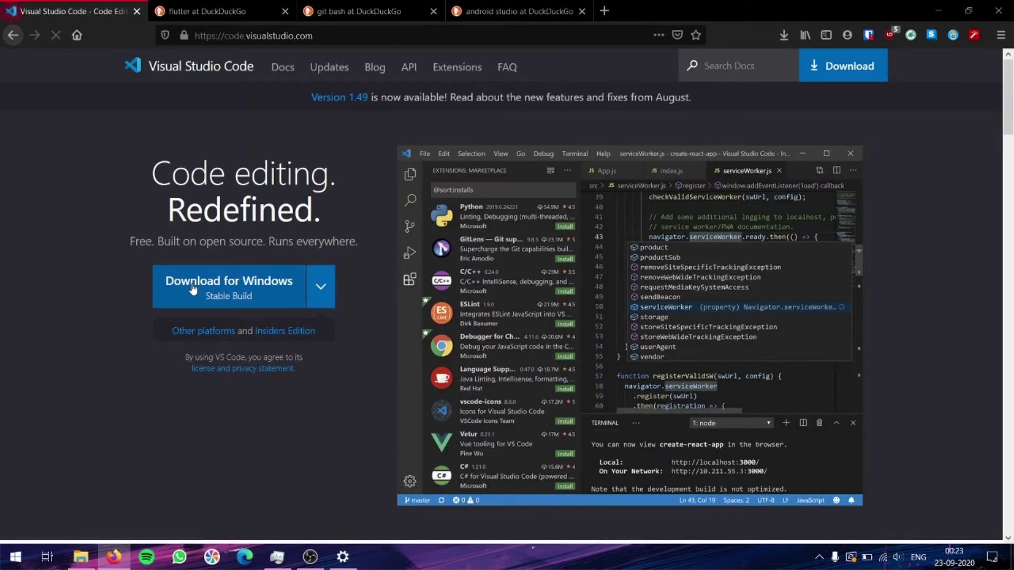
pyautogui.click(193, 289)
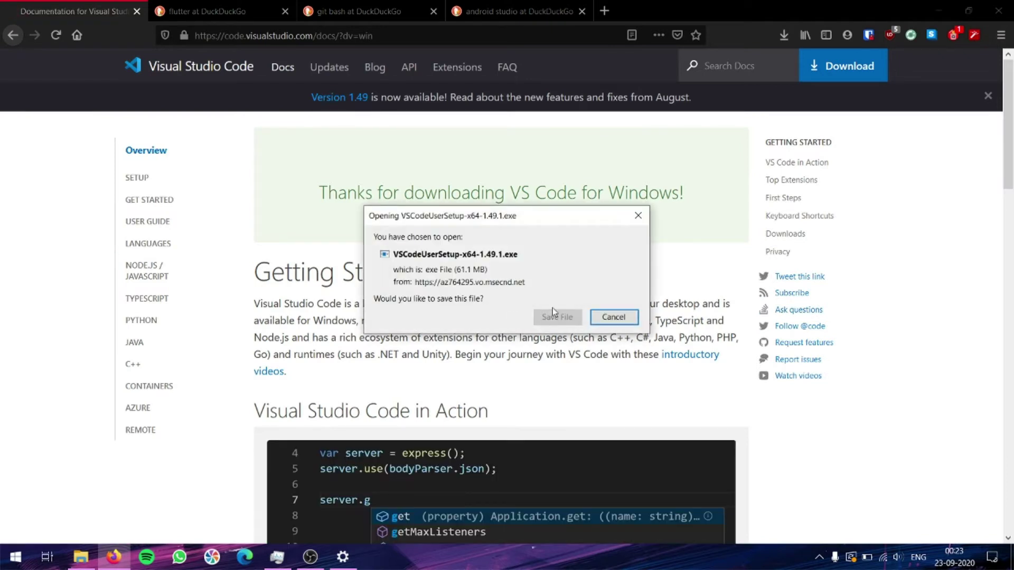
pyautogui.click(556, 316)
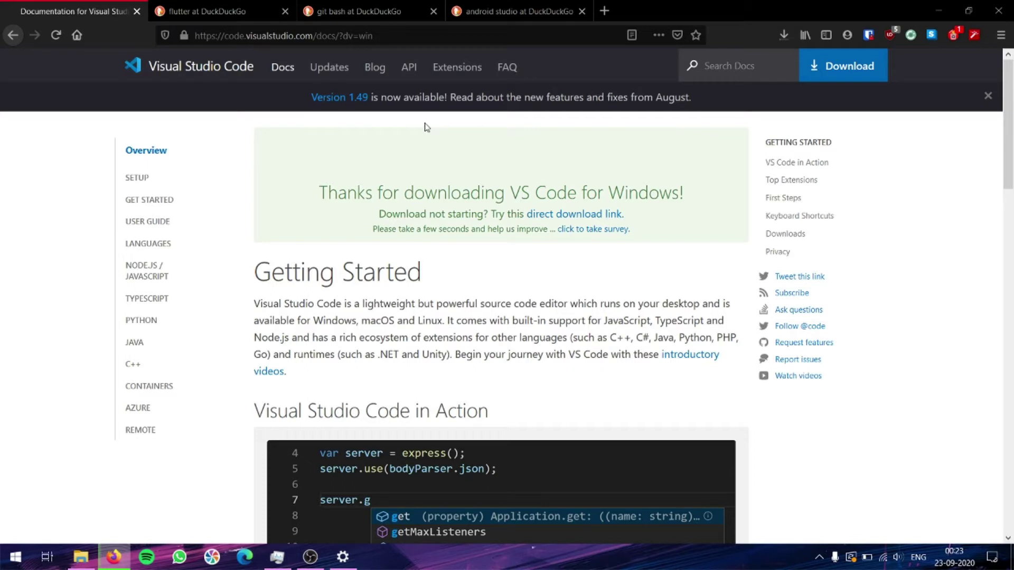
# Download the Windows installer from git-scm.com, open the flutter.dev site, and save Git-2.28.0-64-bit.exe.
pyautogui.click(353, 7)
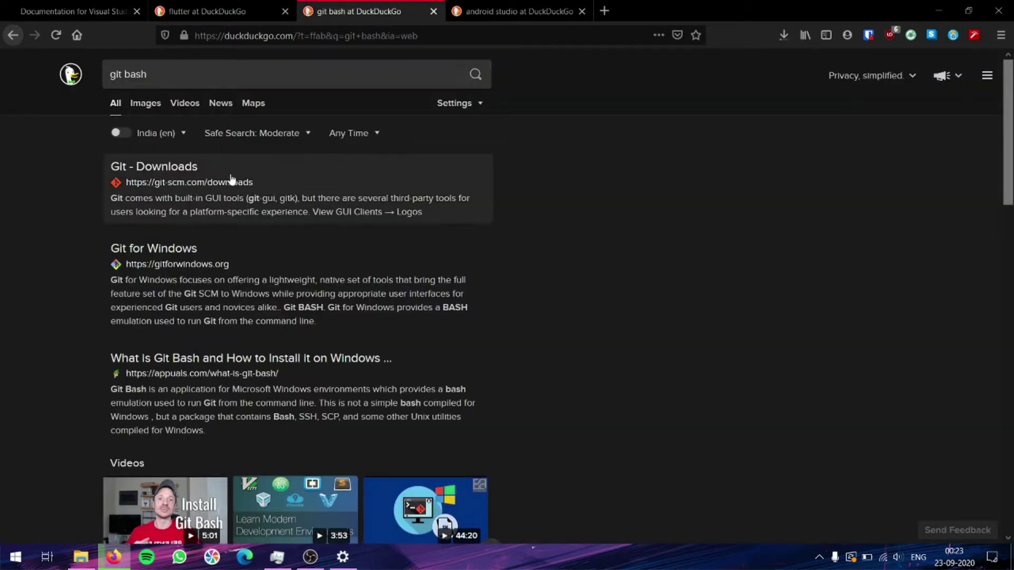
pyautogui.click(184, 192)
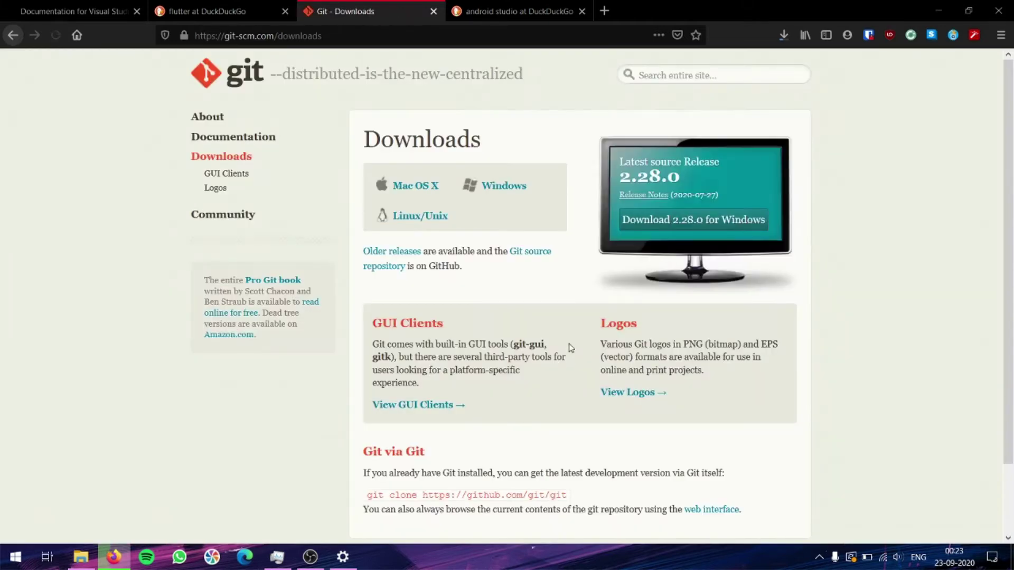
pyautogui.click(498, 190)
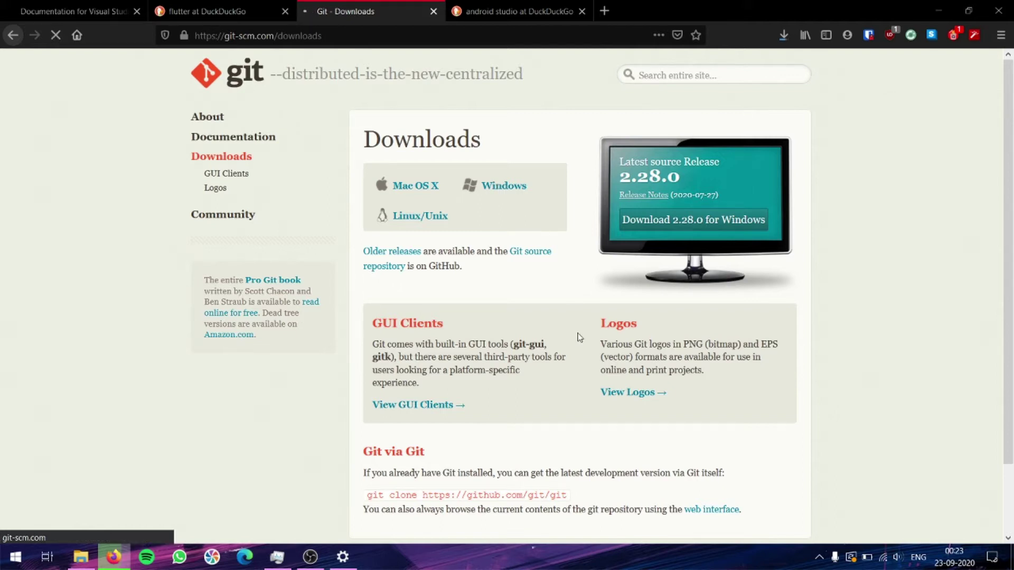
pyautogui.click(251, 5)
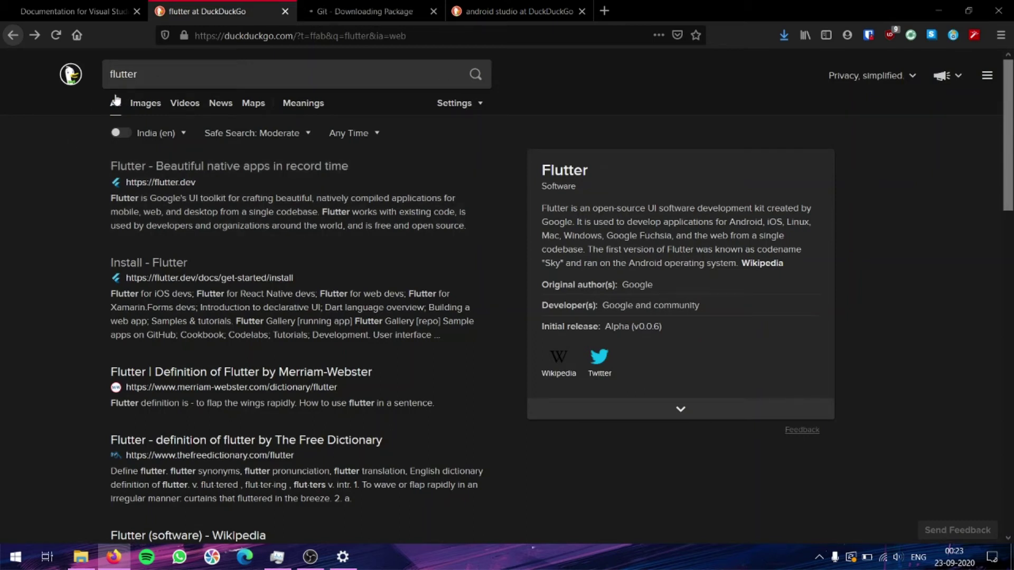
pyautogui.click(207, 169)
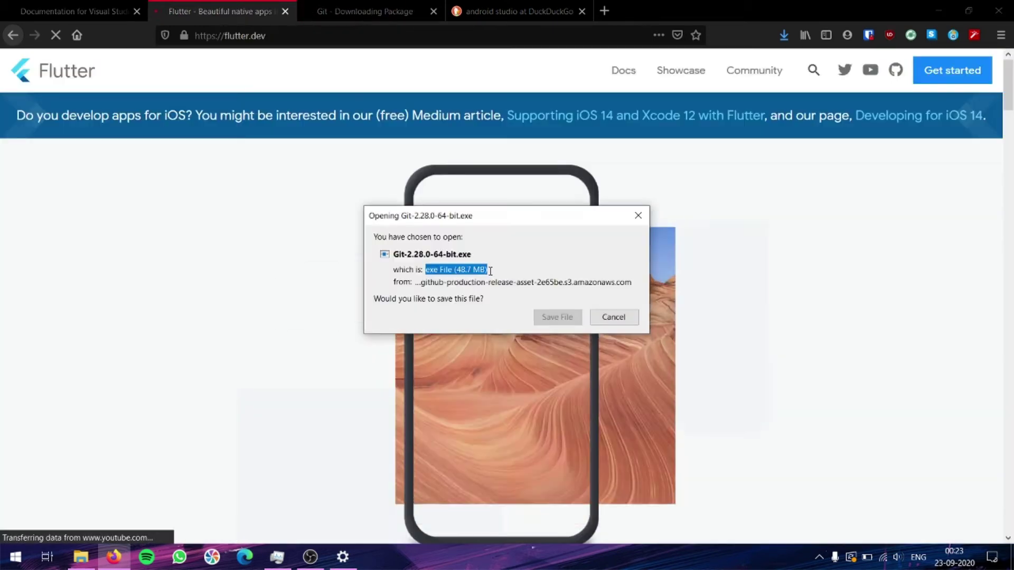
pyautogui.click(556, 317)
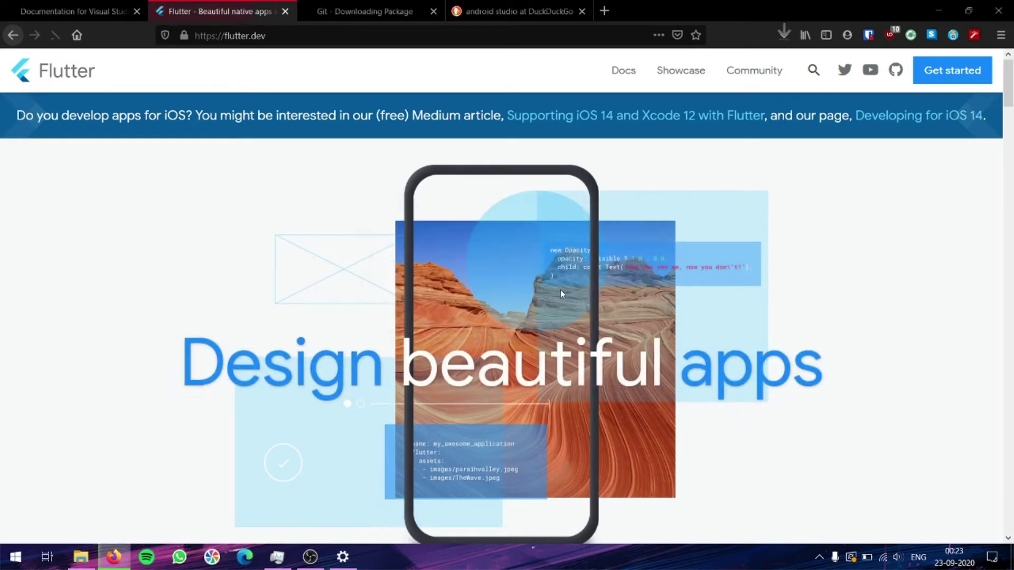
# Save the Flutter SDK bundle flutter_windows_1.20.4-stable.zip from the Windows install guide and check the download progress.
pyautogui.click(962, 68)
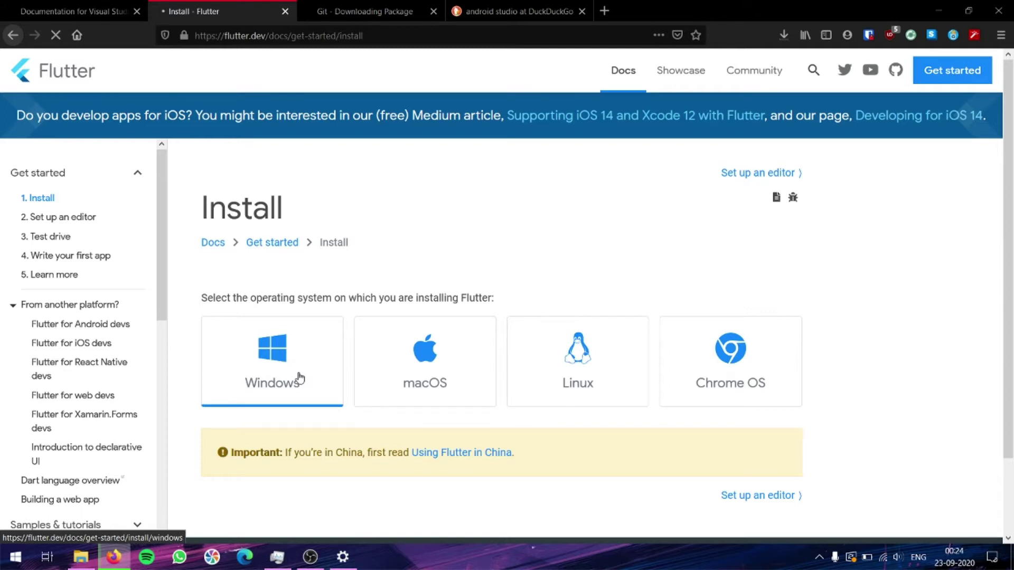
pyautogui.click(299, 378)
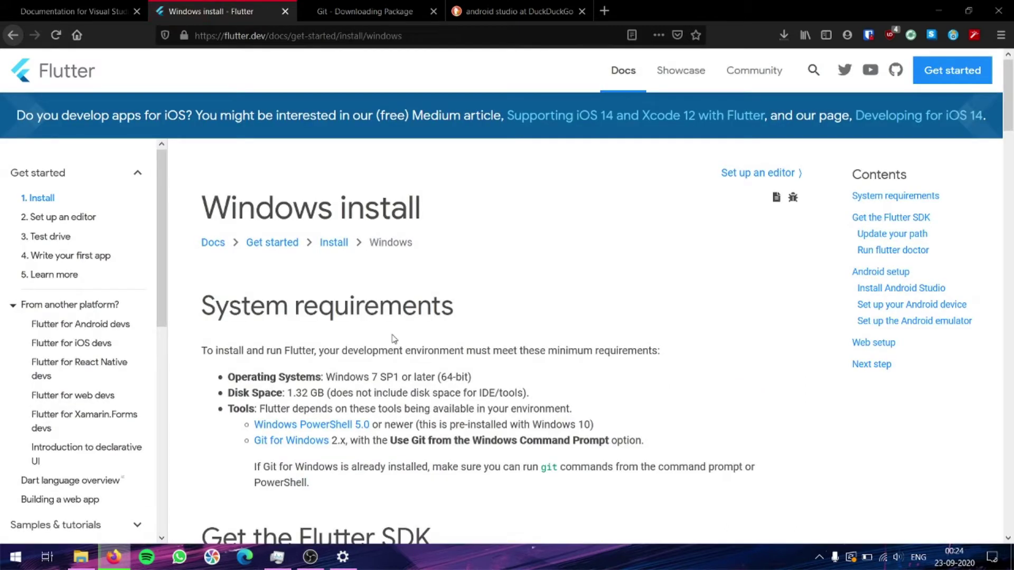
pyautogui.scroll(-5, 394, 339)
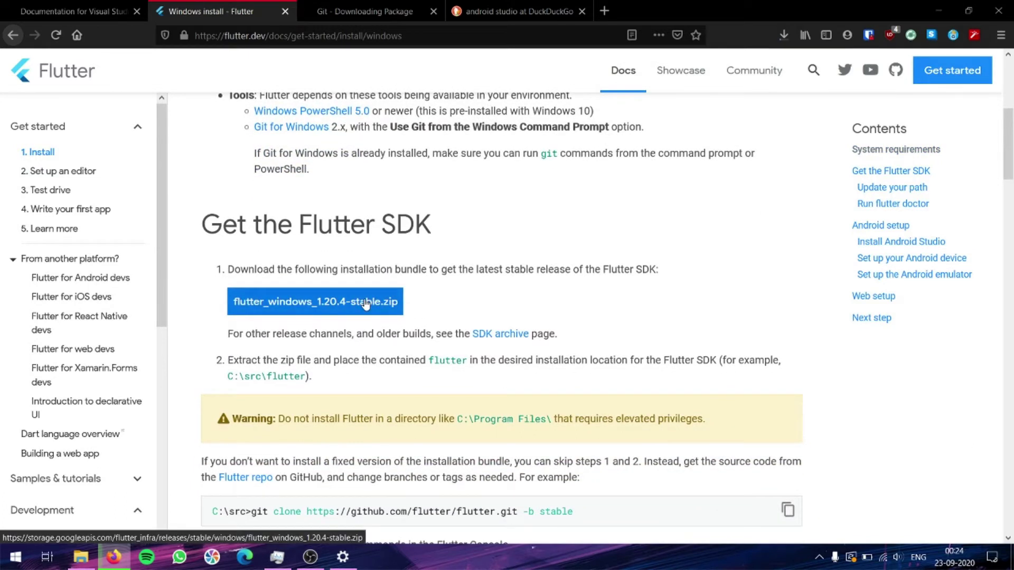
pyautogui.click(364, 303)
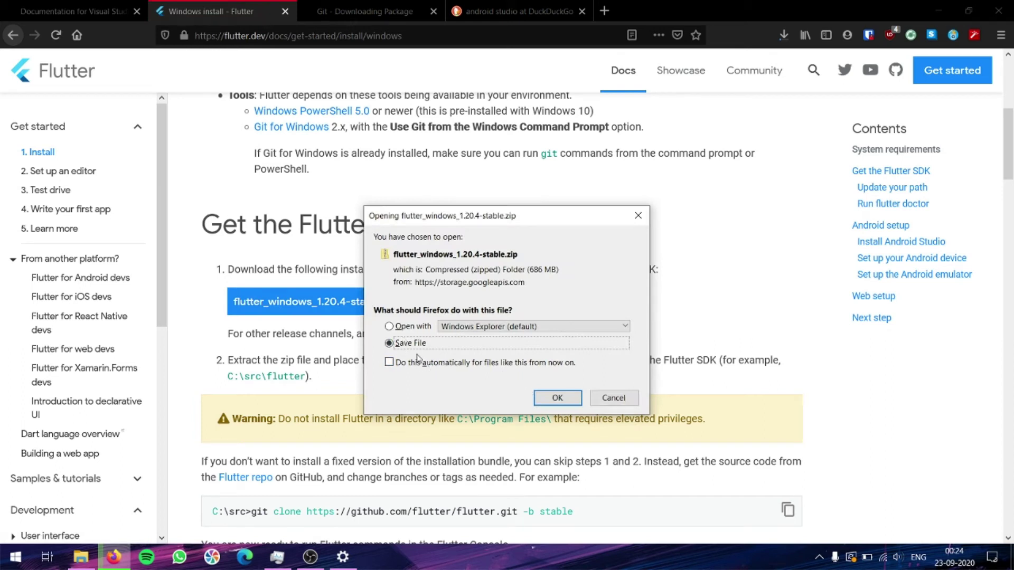
pyautogui.click(543, 400)
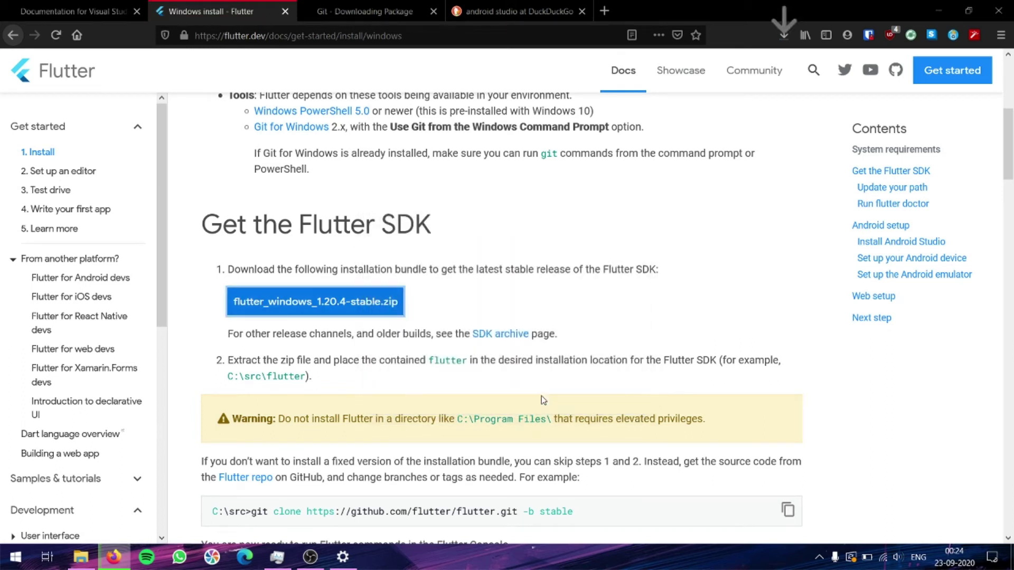
pyautogui.click(783, 36)
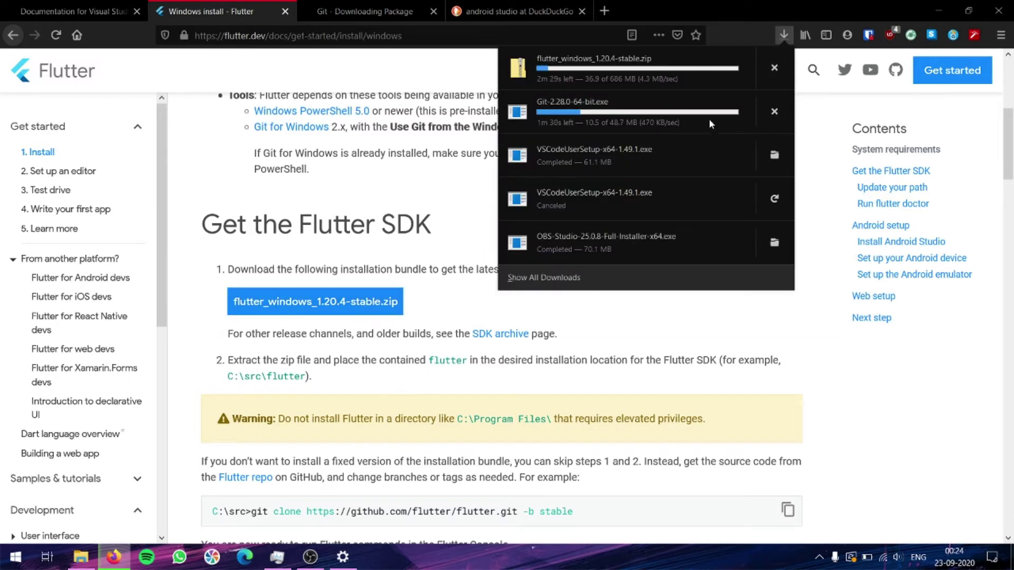
# Download Android Studio for Windows from developer.android.com, agreeing to the terms and conditions, and save the installer.
pyautogui.click(522, 7)
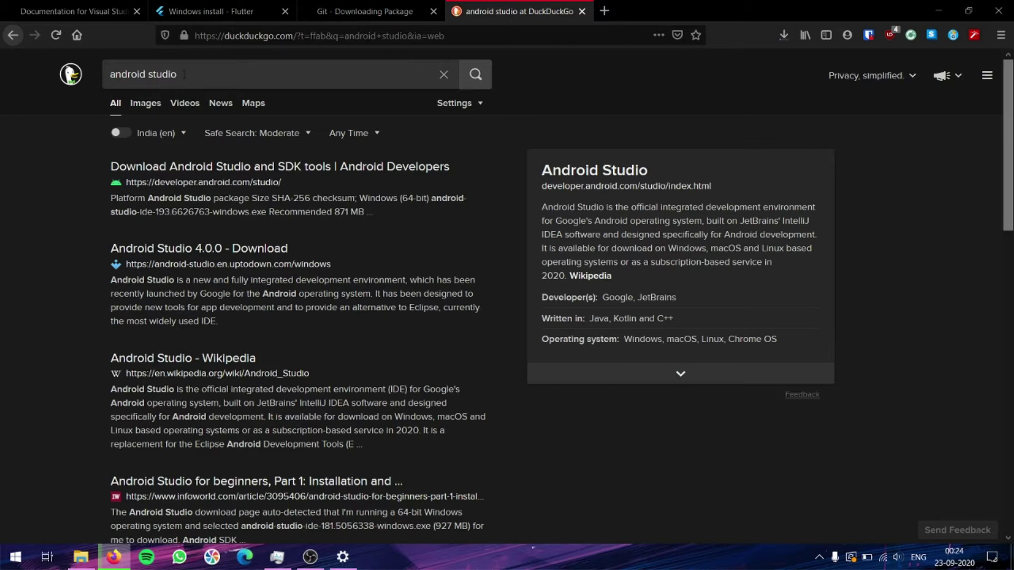
pyautogui.click(228, 174)
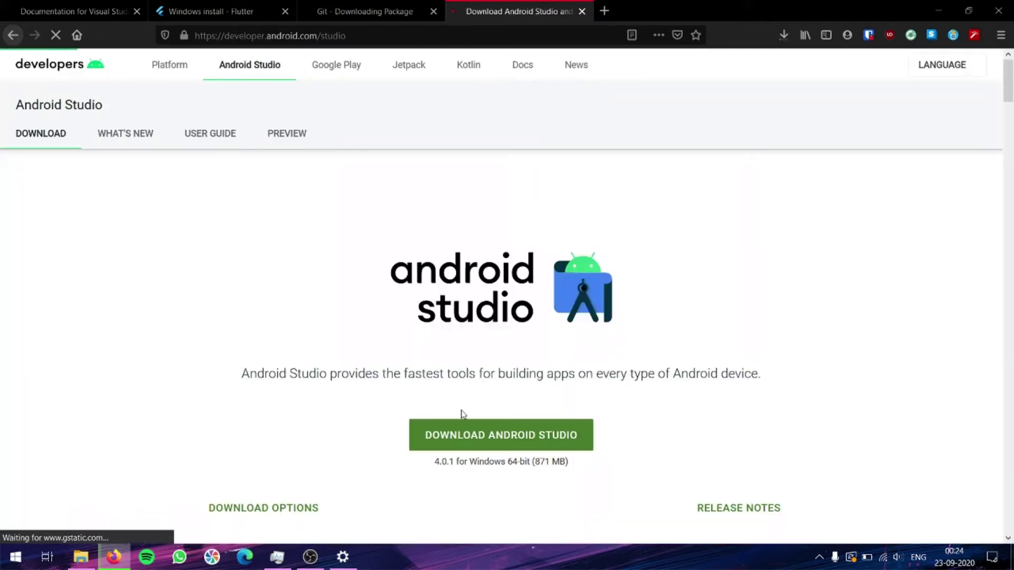
pyautogui.scroll(-2, 462, 412)
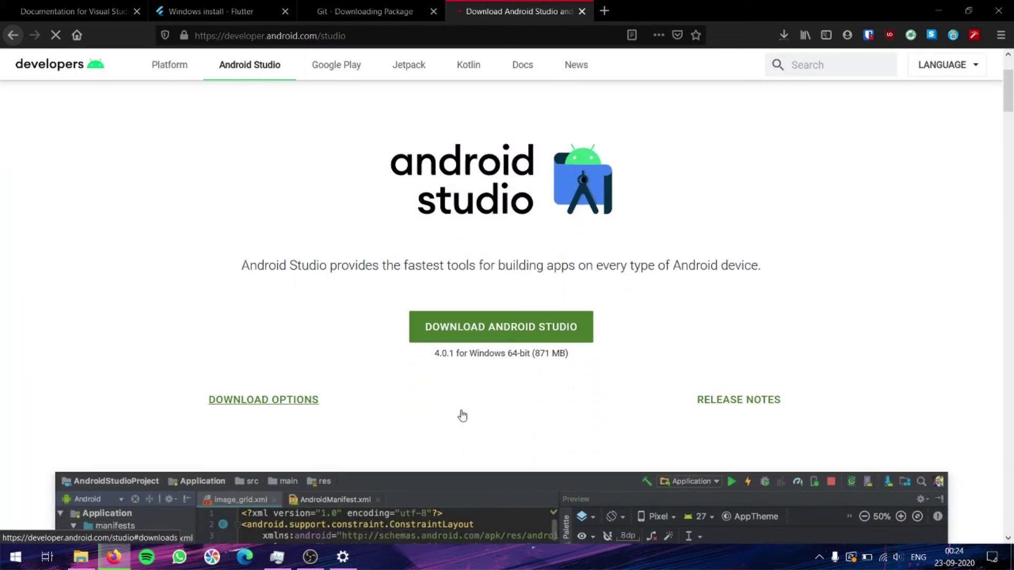
pyautogui.click(490, 327)
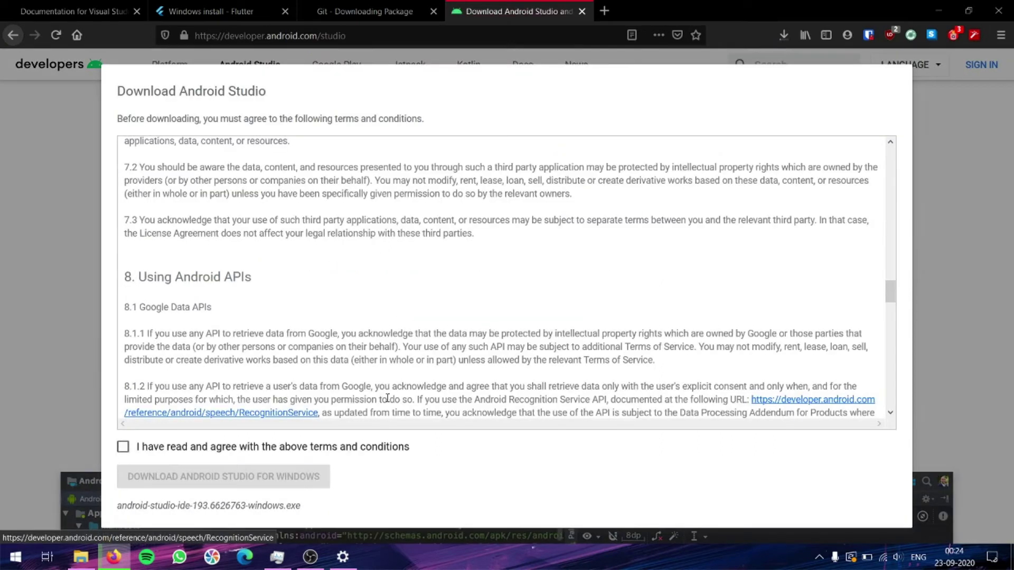
pyautogui.click(254, 448)
pyautogui.click(256, 476)
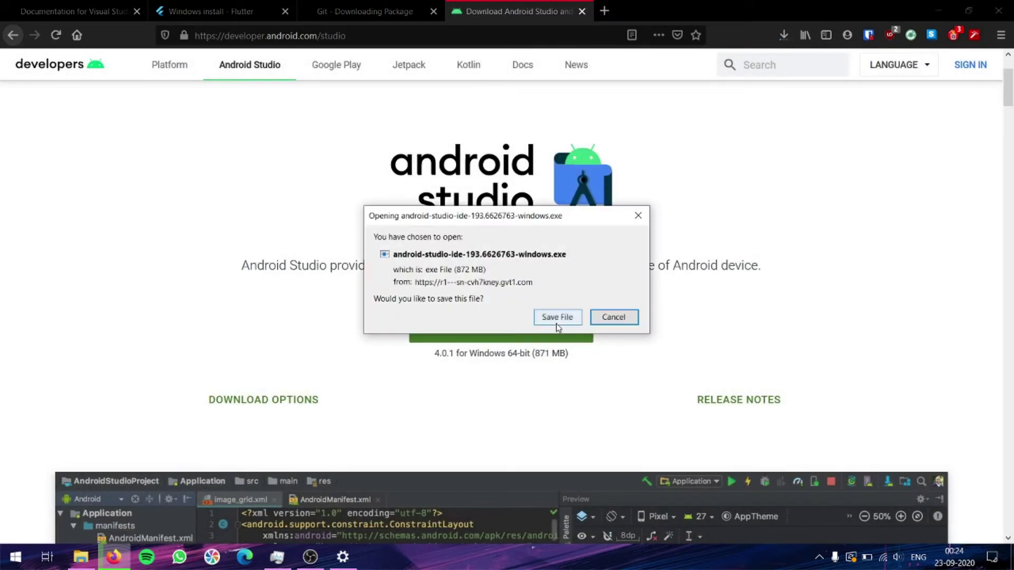
pyautogui.click(557, 318)
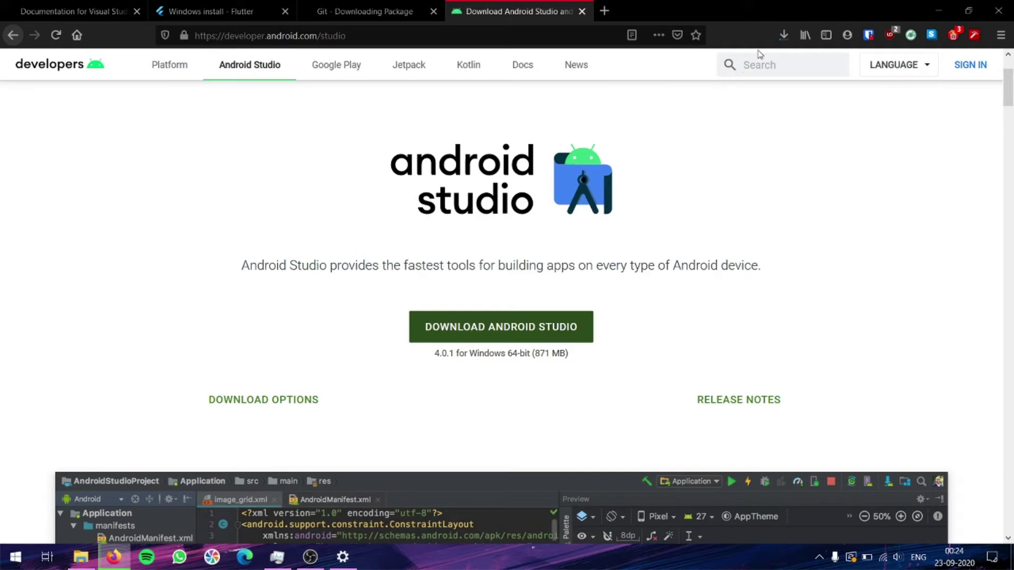
# Run the downloaded VSCodeUserSetup-x64-1.49.1.exe, accept the license agreement, and start the installation with the default options.
pyautogui.click(780, 36)
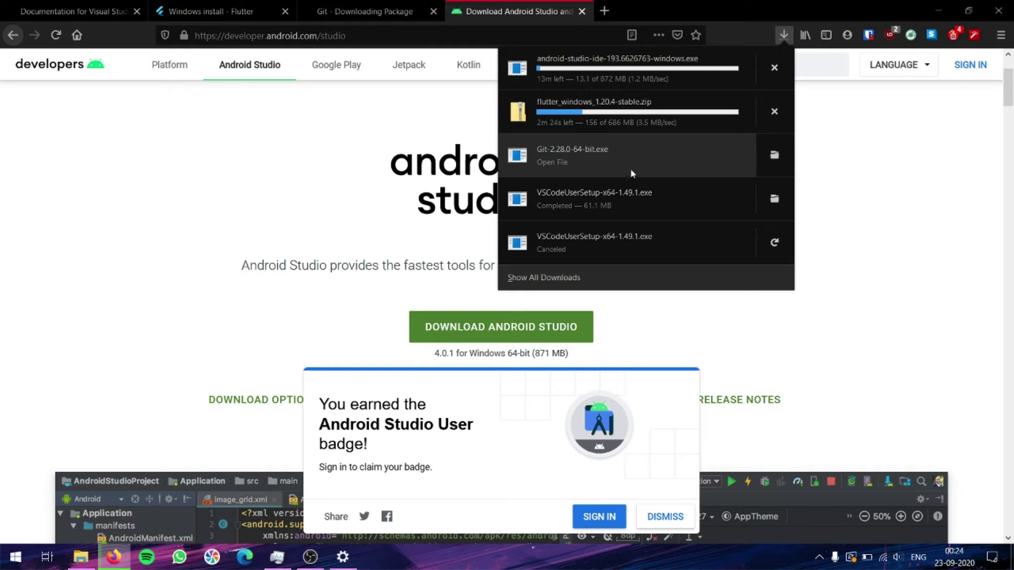
pyautogui.click(609, 204)
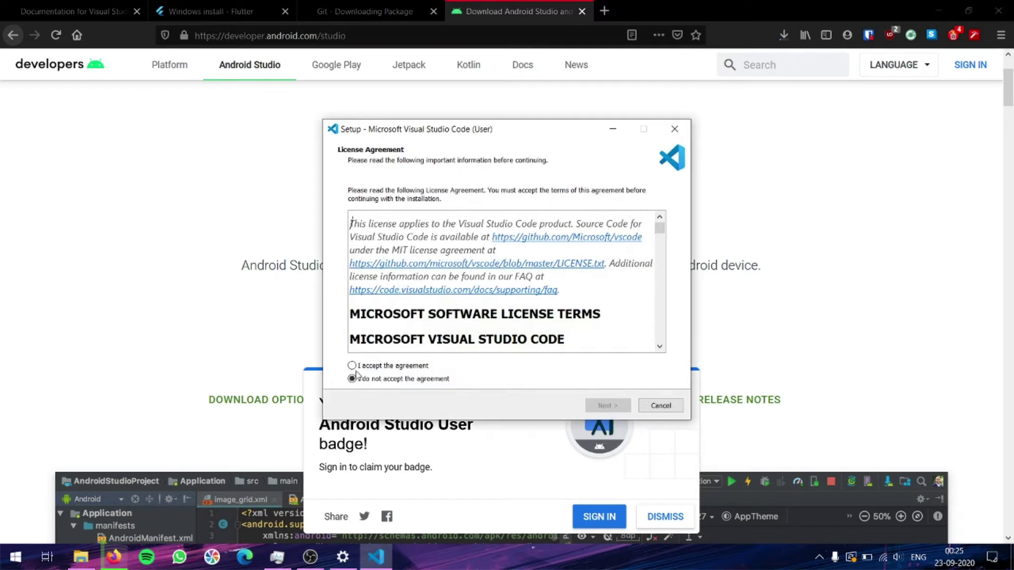
pyautogui.click(352, 366)
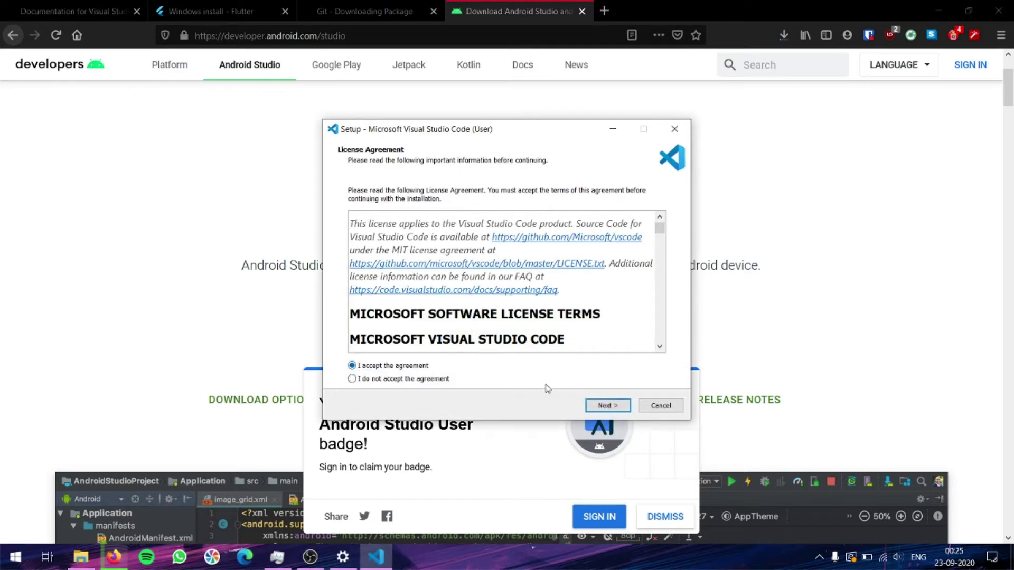
pyautogui.click(601, 406)
pyautogui.click(600, 406)
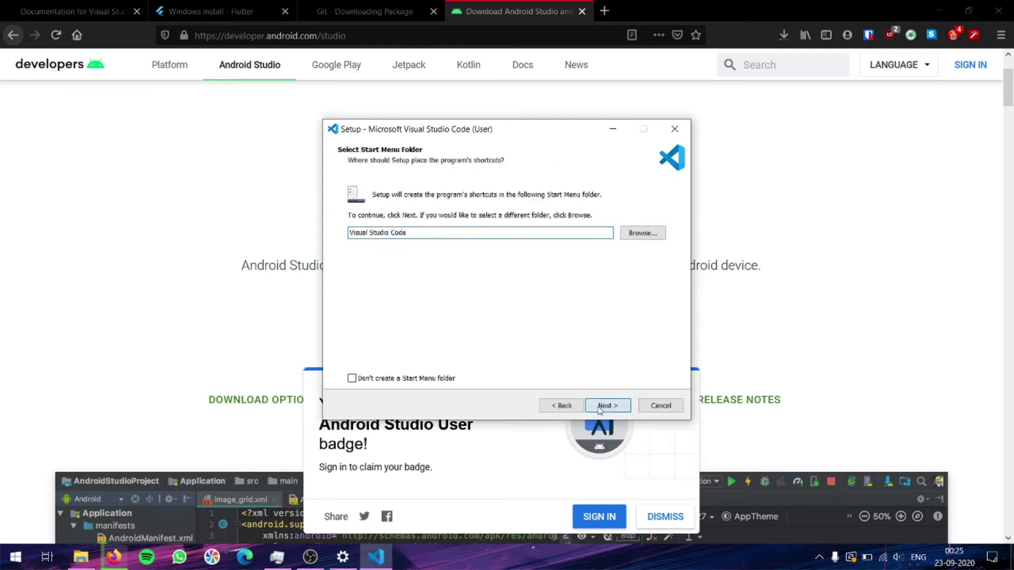
pyautogui.click(601, 406)
pyautogui.click(598, 405)
pyautogui.click(595, 404)
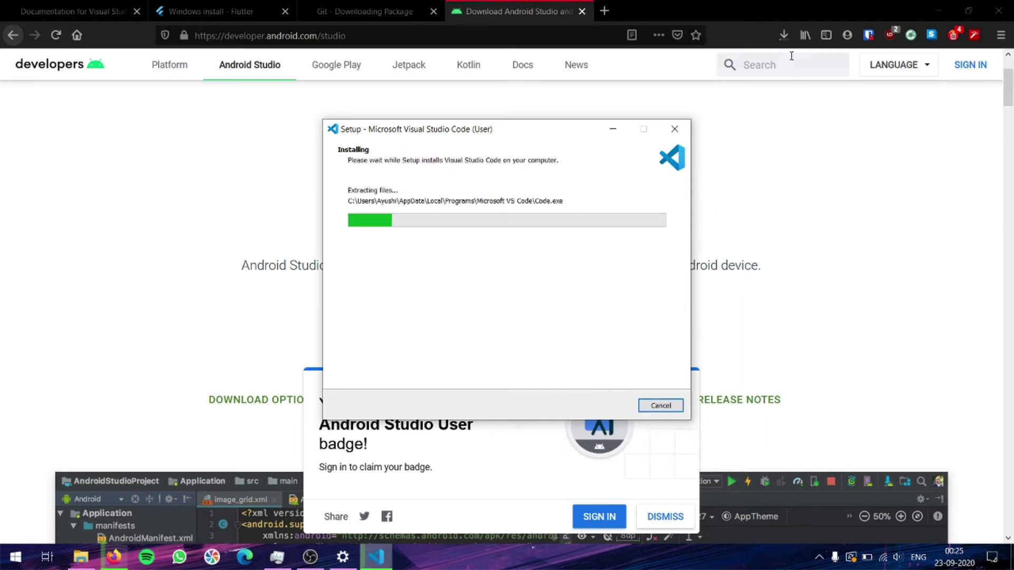
# Run the downloaded Git-2.28.0-64-bit.exe and start installing Git to C:\Program Files\Git, keeping Vim as editor and all other default options.
pyautogui.click(785, 35)
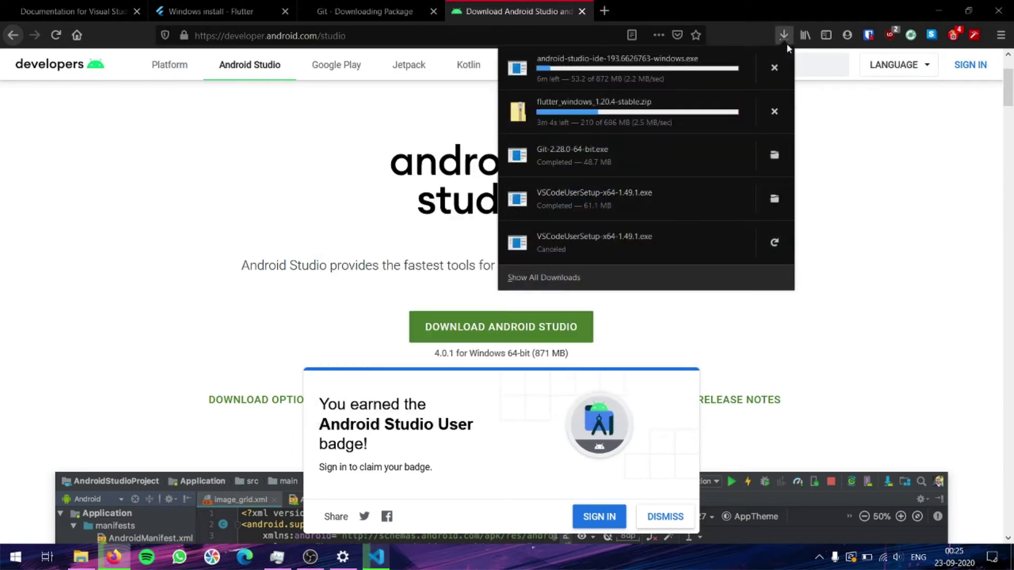
pyautogui.click(655, 162)
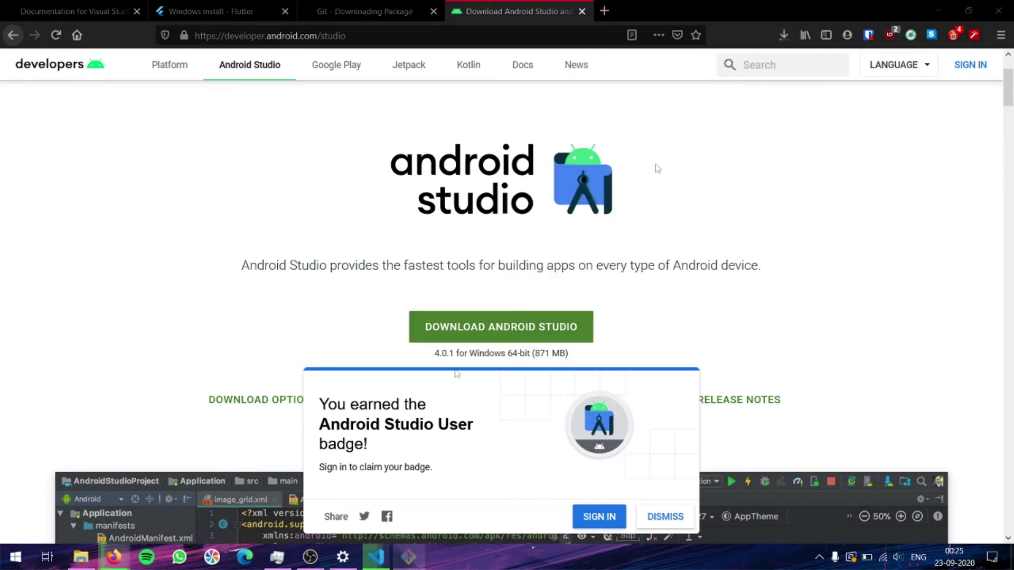
pyautogui.click(569, 381)
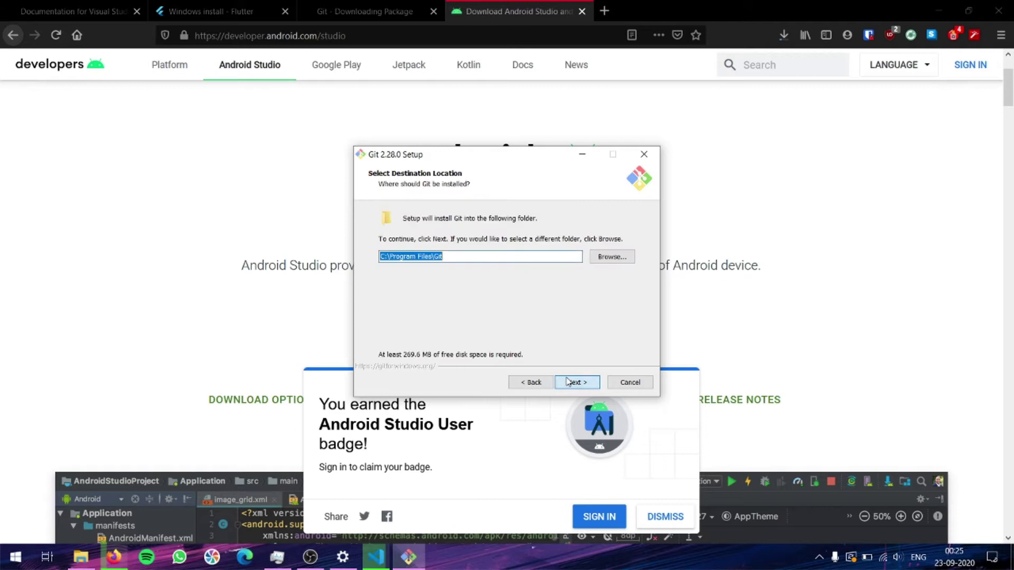
pyautogui.click(567, 381)
pyautogui.click(568, 382)
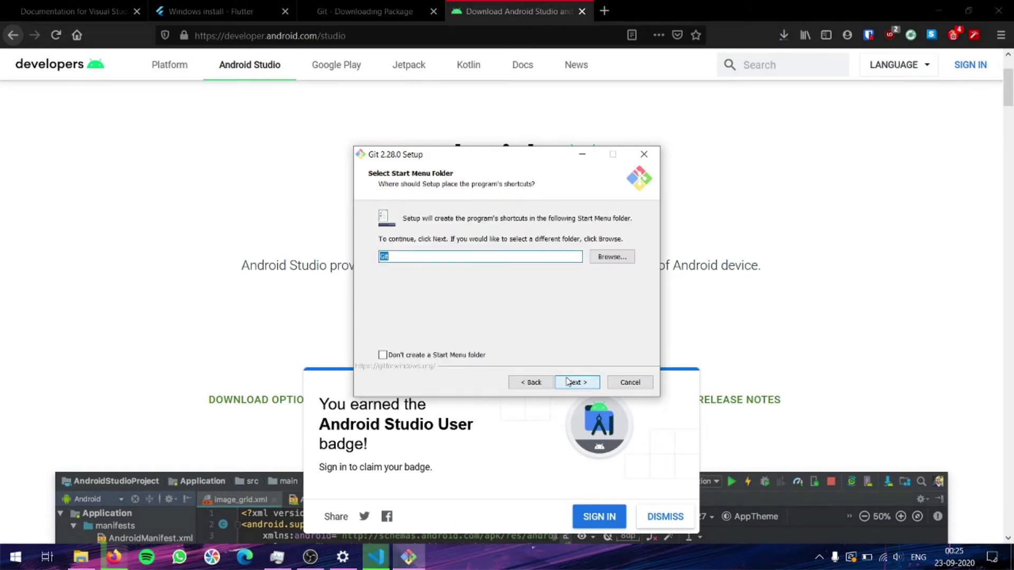
pyautogui.click(567, 381)
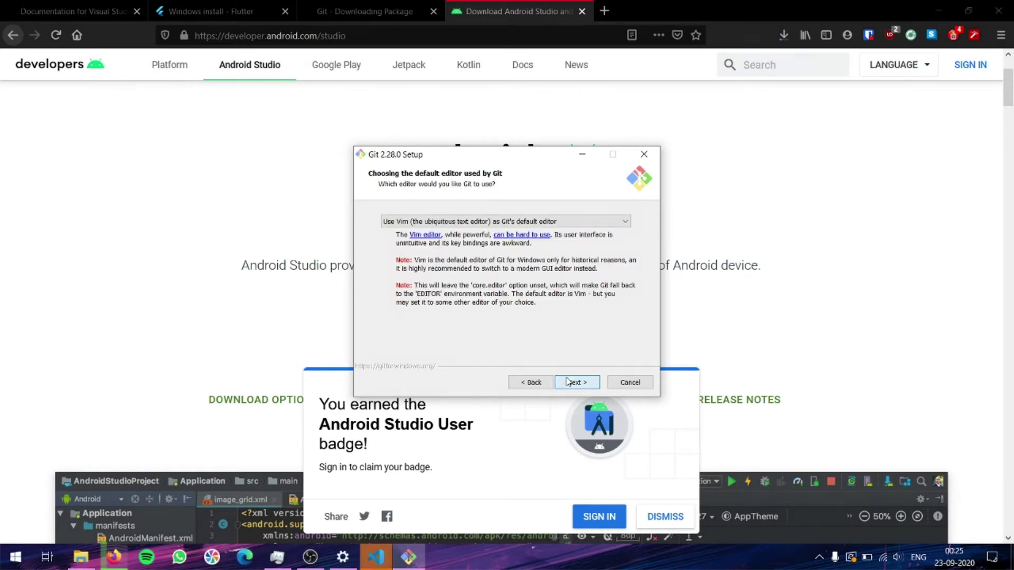
pyautogui.click(567, 381)
pyautogui.click(568, 381)
pyautogui.click(567, 381)
pyautogui.click(568, 381)
pyautogui.click(567, 381)
pyautogui.click(567, 382)
pyautogui.click(568, 382)
pyautogui.click(567, 381)
pyautogui.click(568, 381)
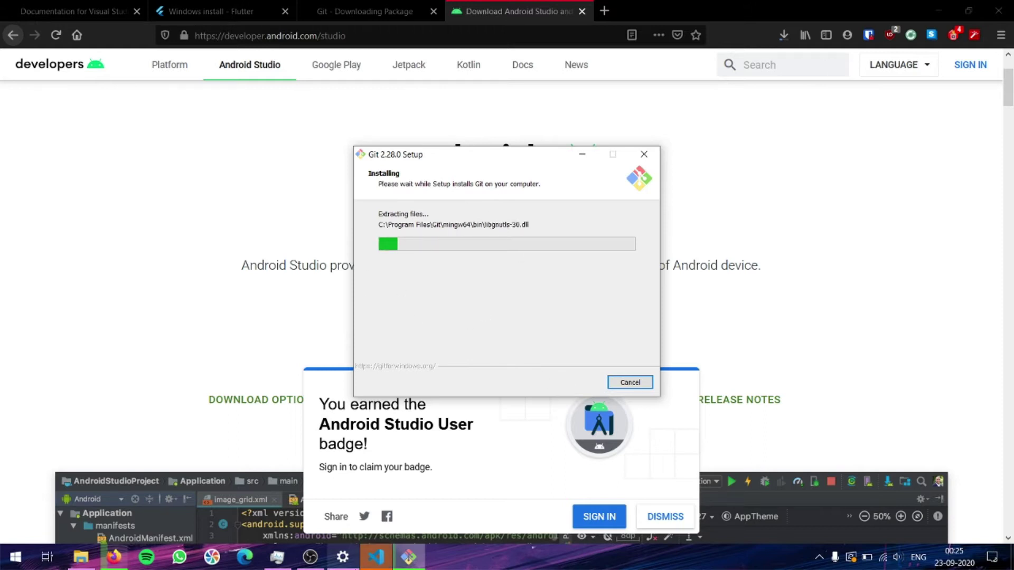
# Finish the Visual Studio Code setup with the launch option enabled, and maximize the opened editor window.
pyautogui.click(373, 559)
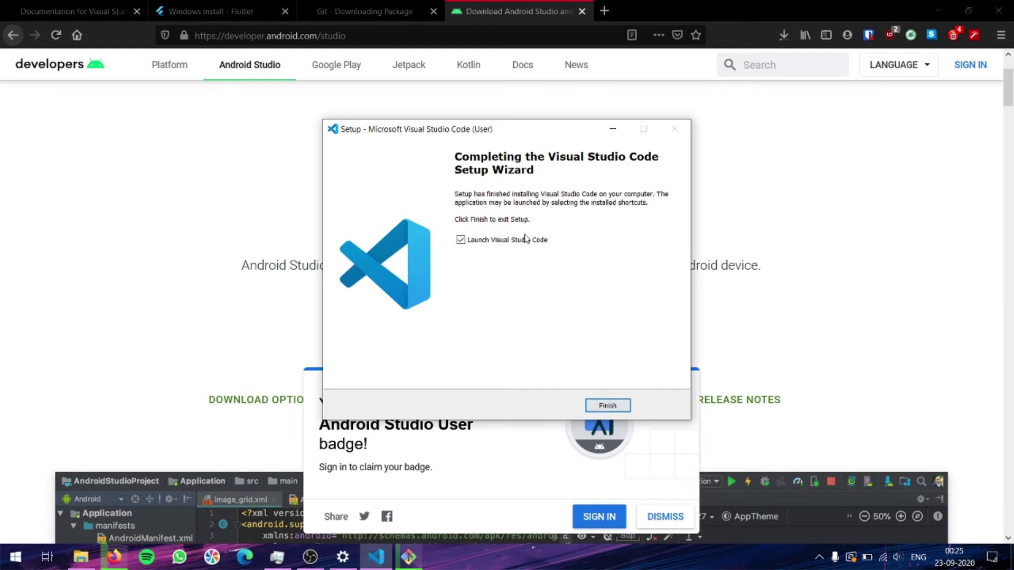
pyautogui.click(606, 407)
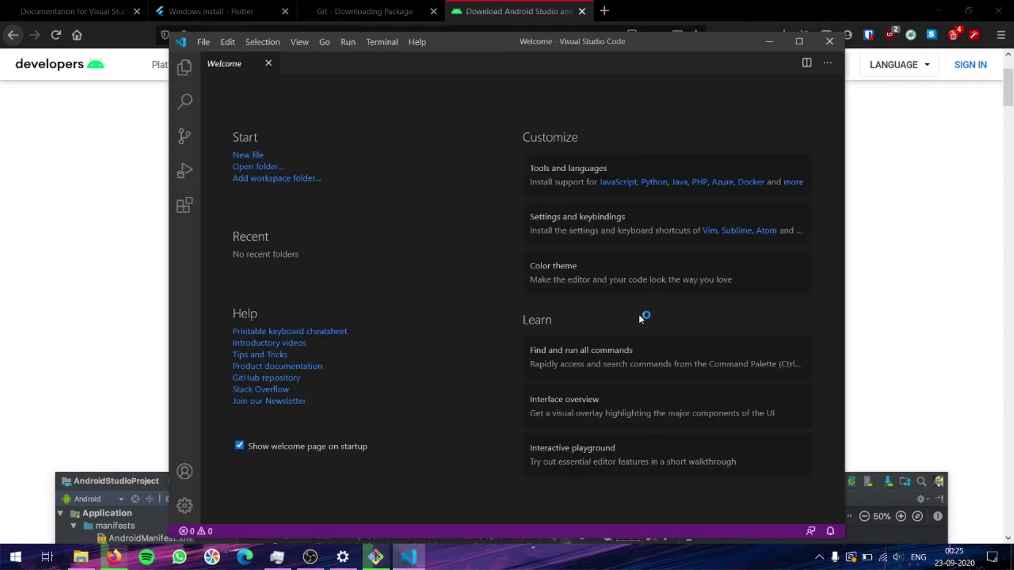
pyautogui.click(804, 47)
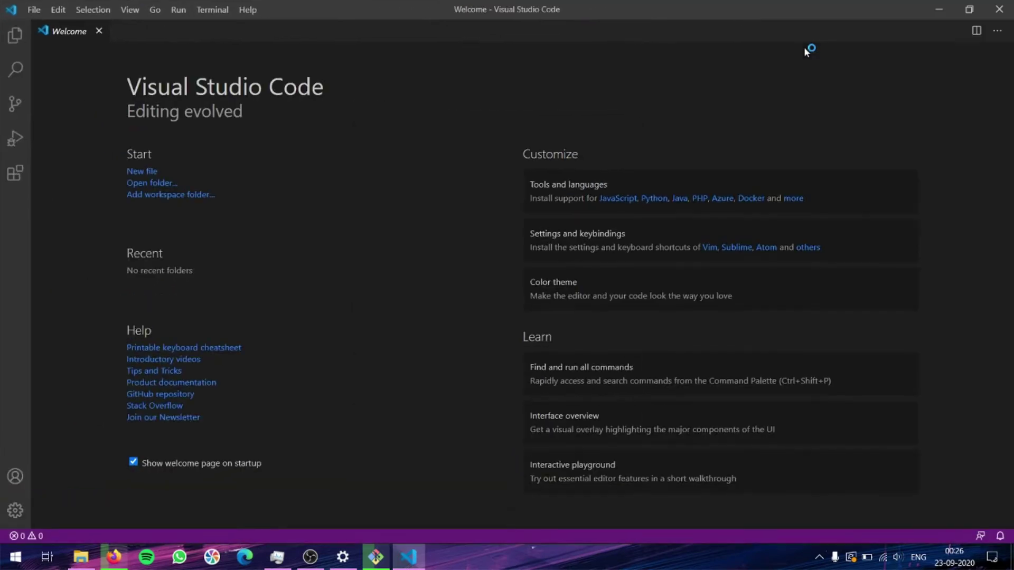
# Search the Visual Studio Code extension marketplace for flutter and install the Flutter extension by Dart Code.
pyautogui.click(27, 178)
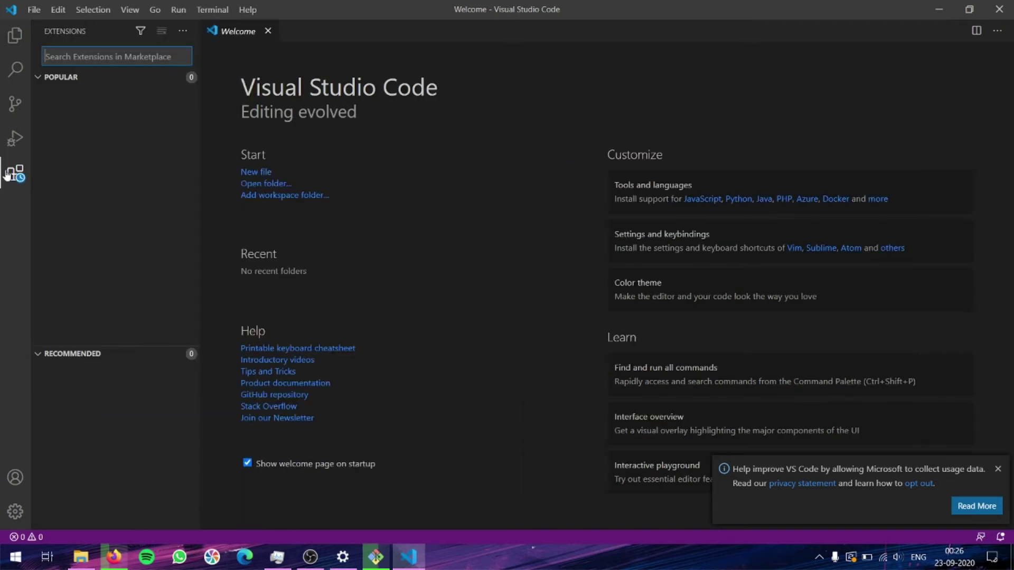
pyautogui.write('t')
pyautogui.write('lut')
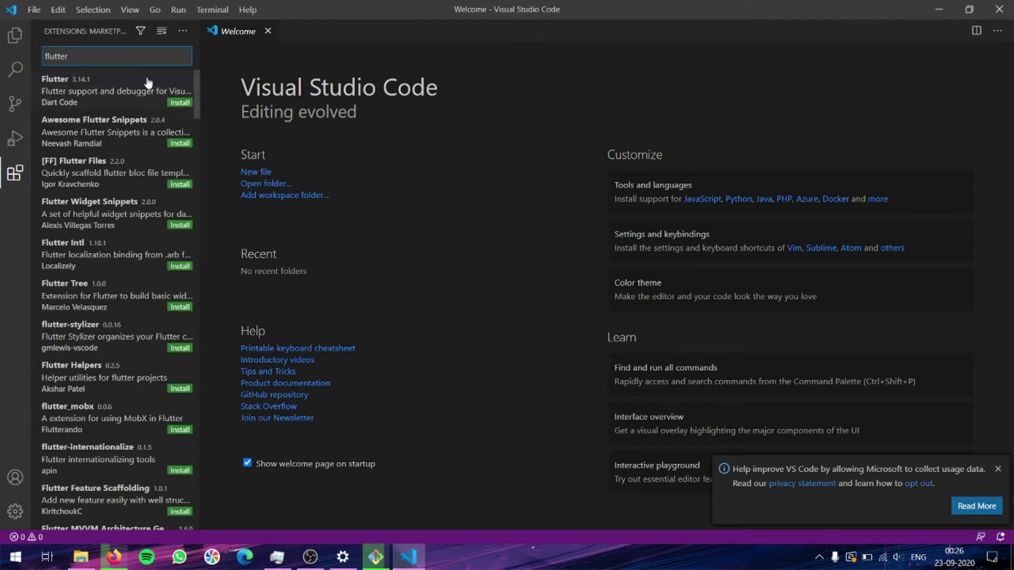
pyautogui.click(141, 101)
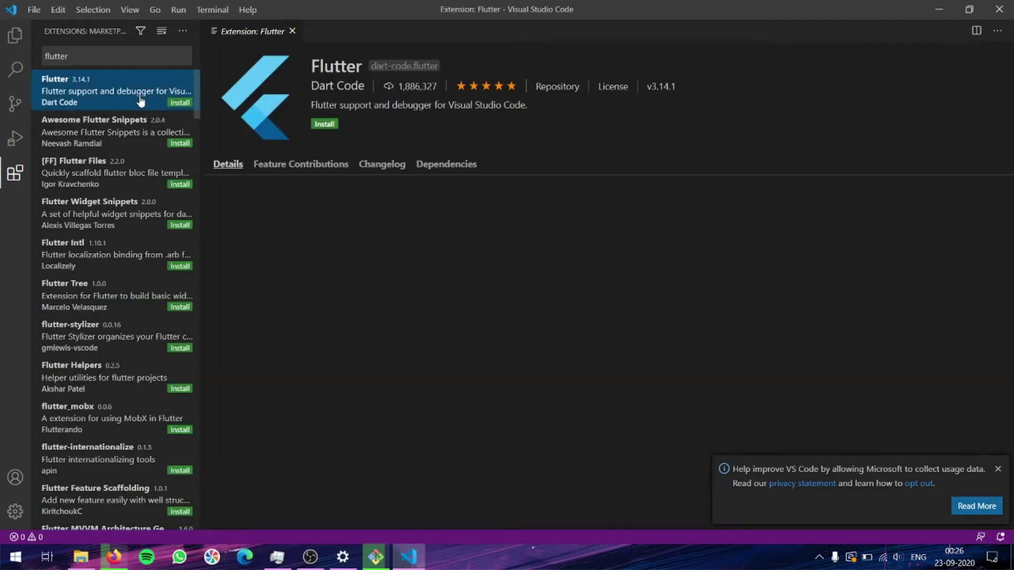
pyautogui.click(326, 125)
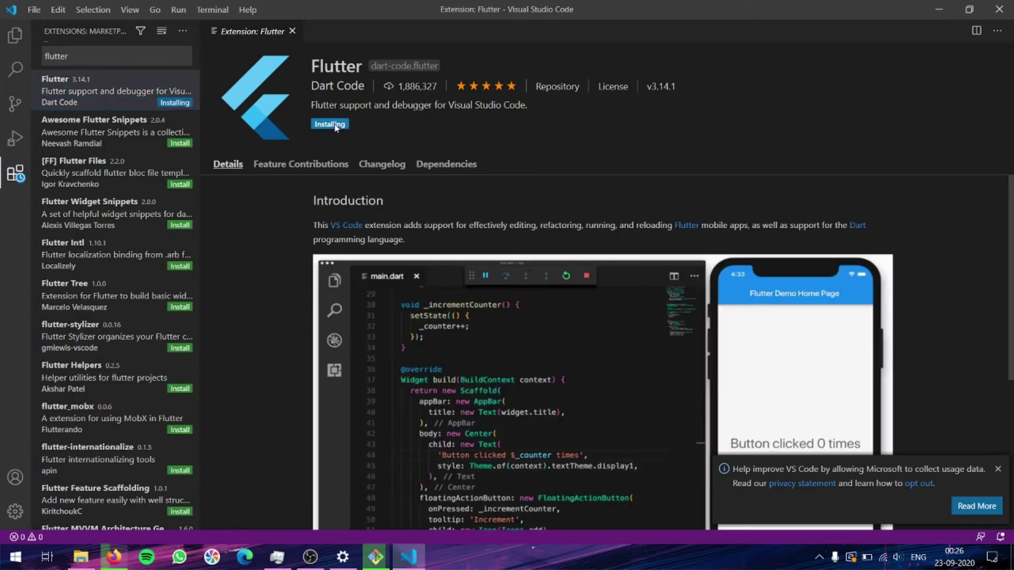
# Search the marketplace for dart, view the details of the Dart extension by Dart Code, and clear the search.
pyautogui.click(142, 57)
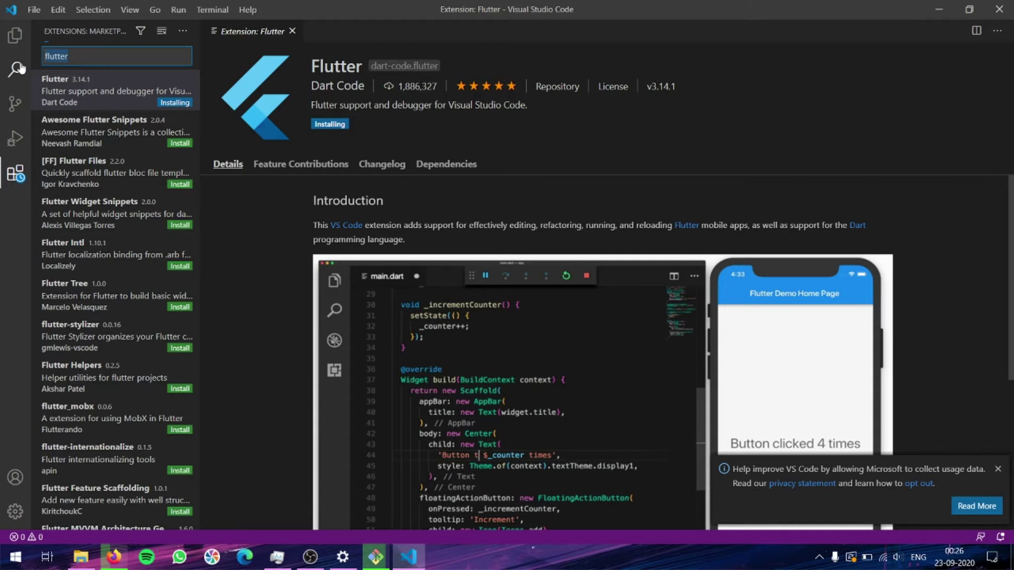
pyautogui.hotkey('ctrl', 'a')
pyautogui.press('BackSpace')
pyautogui.write('dart')
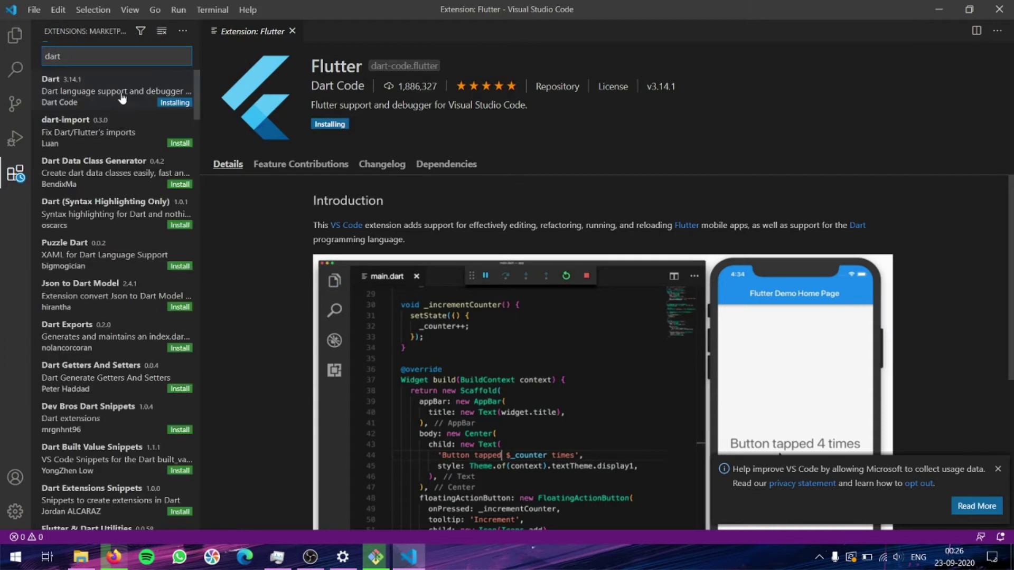
pyautogui.click(143, 97)
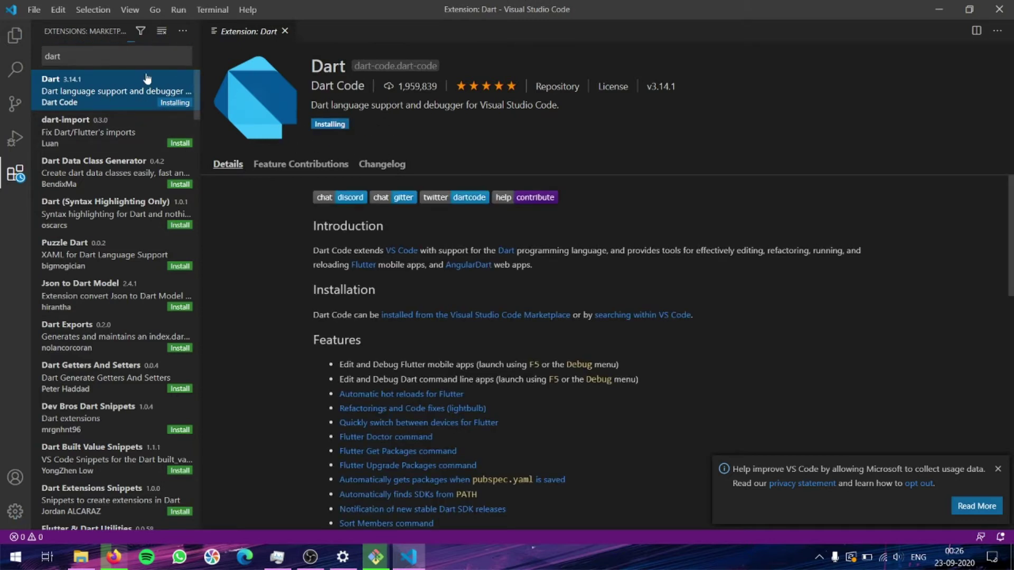
pyautogui.click(118, 55)
pyautogui.press('BackSpace')
pyautogui.press('BackSpace')
pyautogui.press('BackSpace')
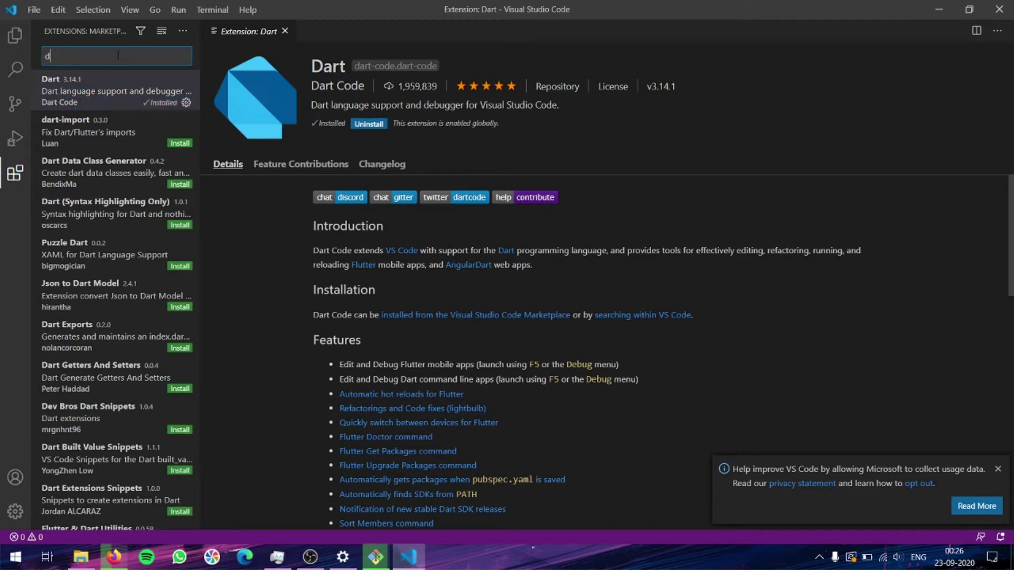
pyautogui.press('BackSpace')
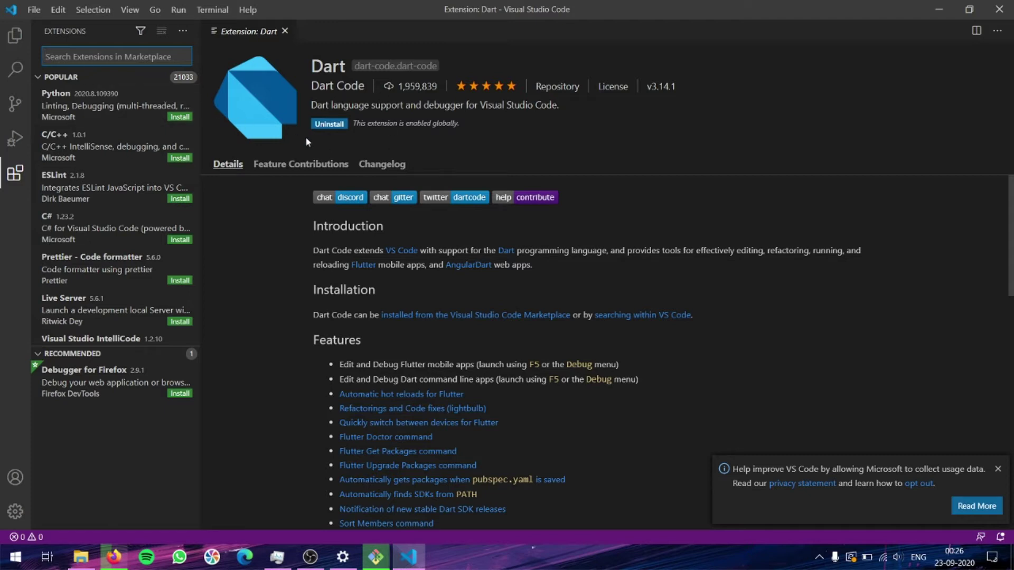
# Open Windows PowerShell, check the installations with code --version and git --version, and minimize the console.
pyautogui.click(376, 557)
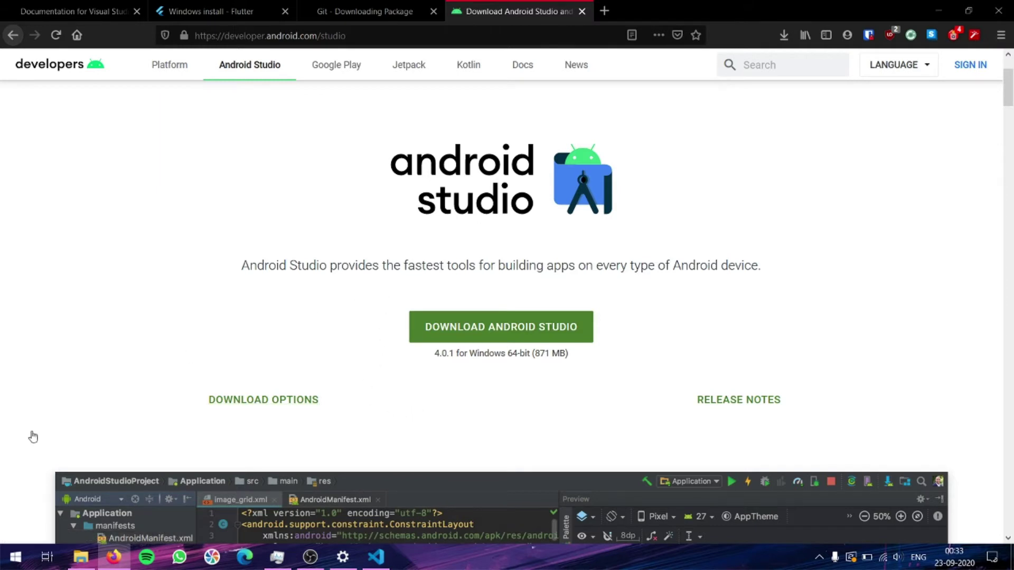
pyautogui.rightClick(15, 561)
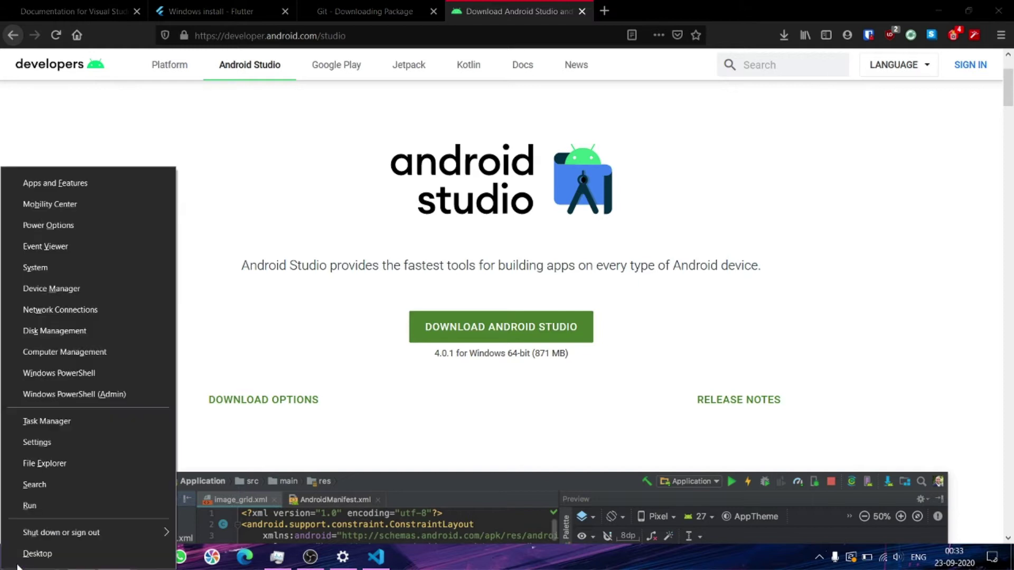
pyautogui.click(90, 373)
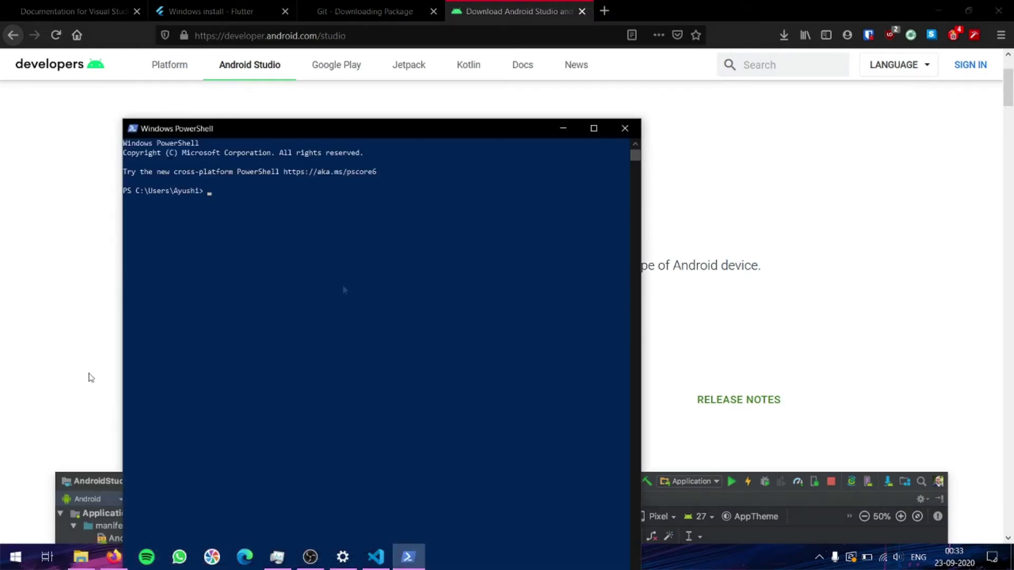
pyautogui.write('code --version')
pyautogui.press('Return')
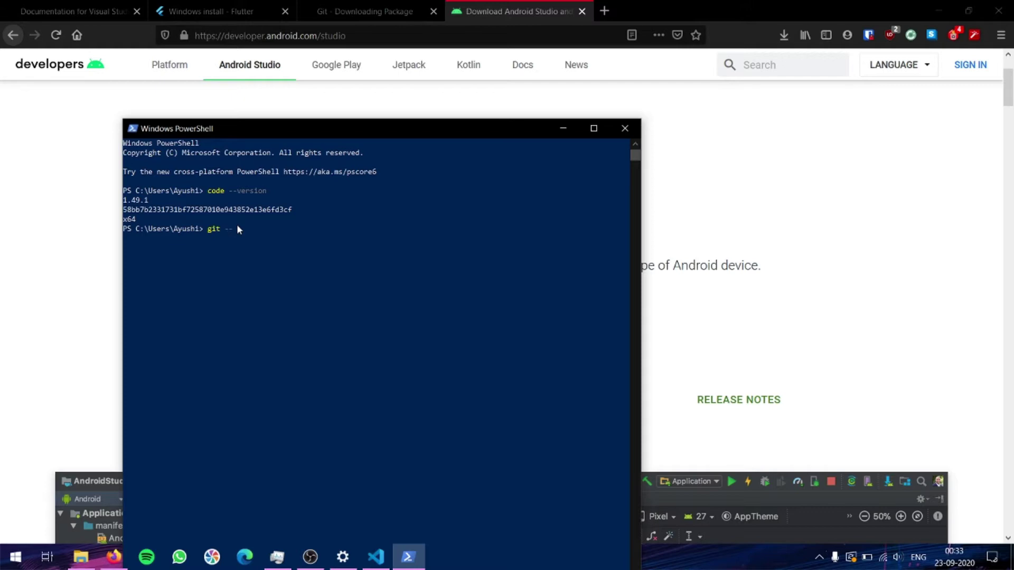
pyautogui.write('n')
pyautogui.press('Return')
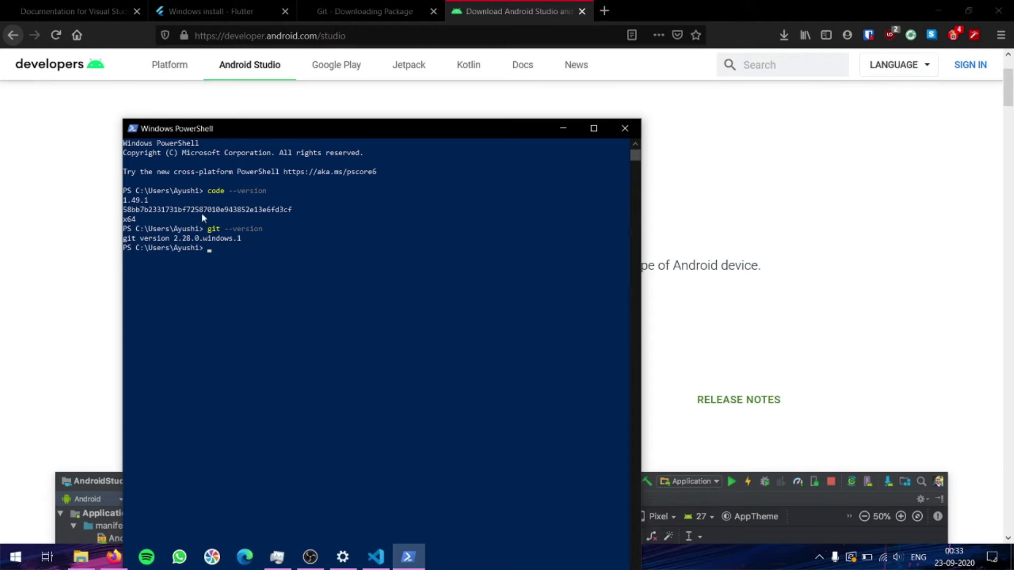
pyautogui.click(554, 128)
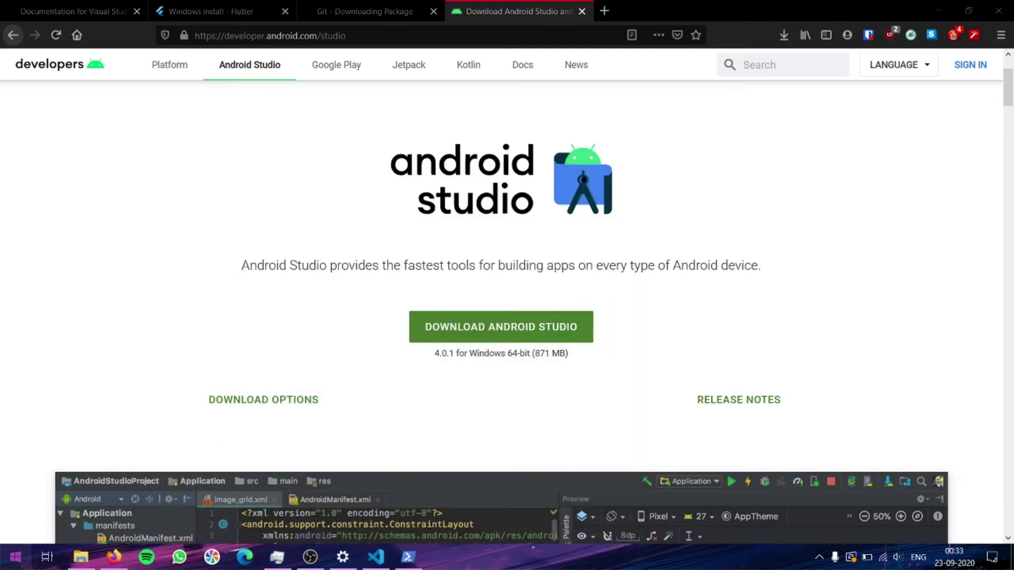
# Open the system Path environment variable for editing and select its C:\Program Files\Git\cmd entry.
pyautogui.click(15, 557)
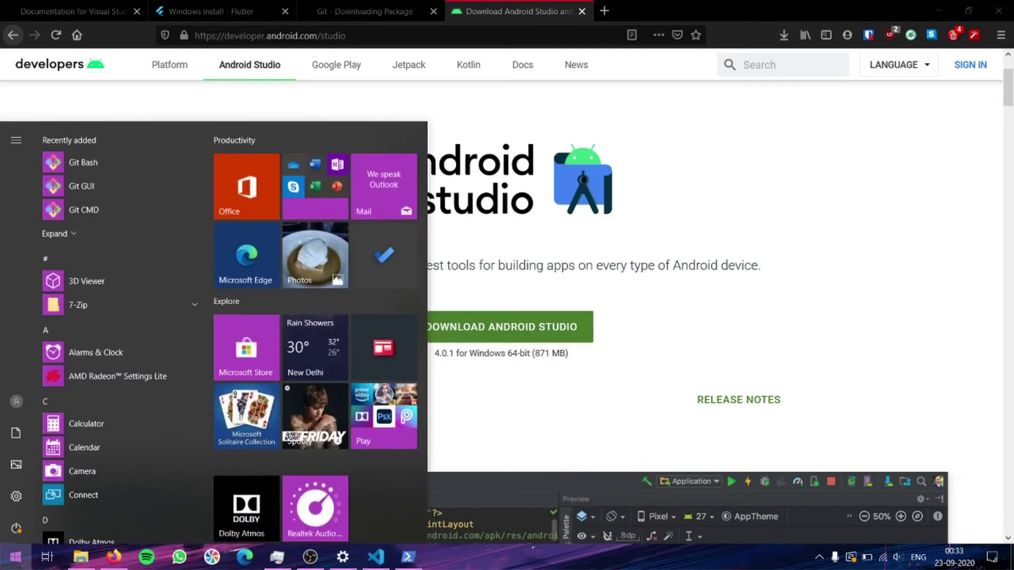
pyautogui.write('path')
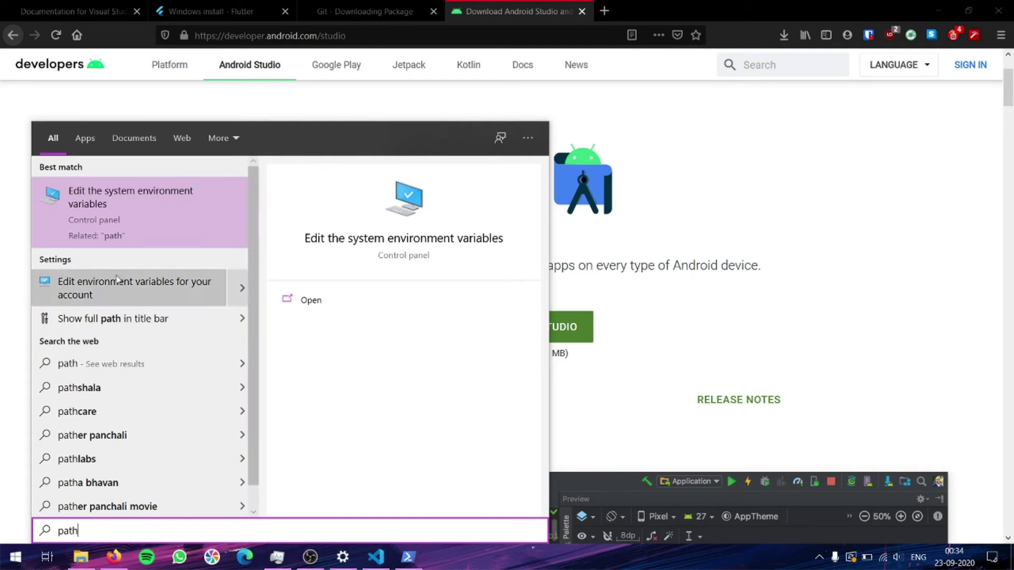
pyautogui.click(116, 213)
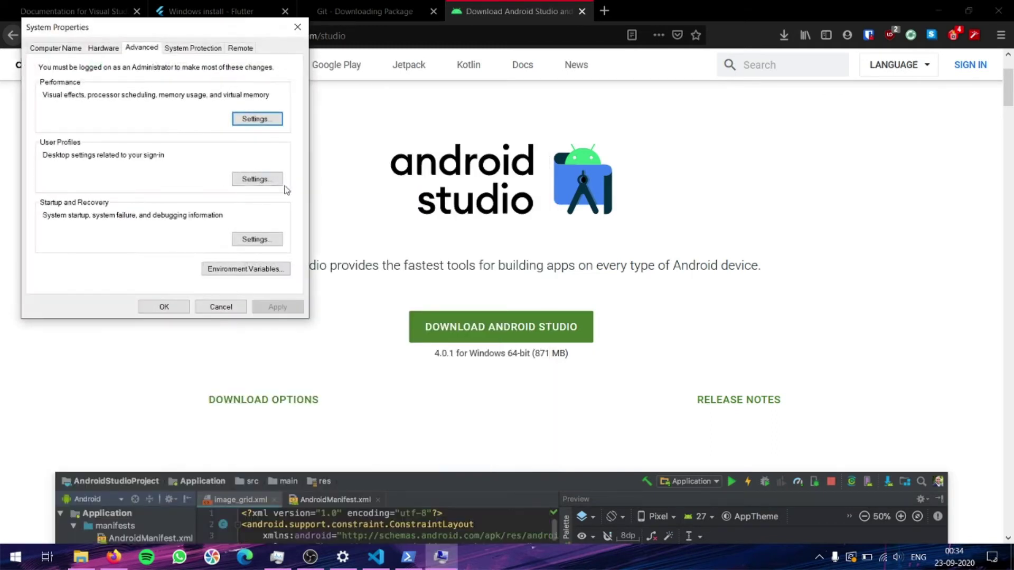
pyautogui.click(274, 275)
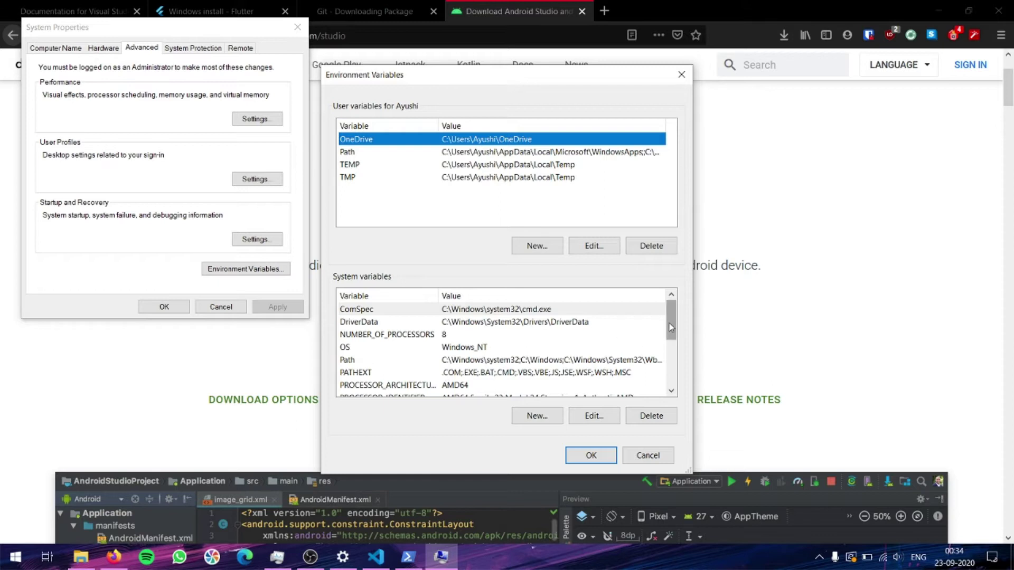
pyautogui.scroll(-2, 670, 327)
pyautogui.click(592, 337)
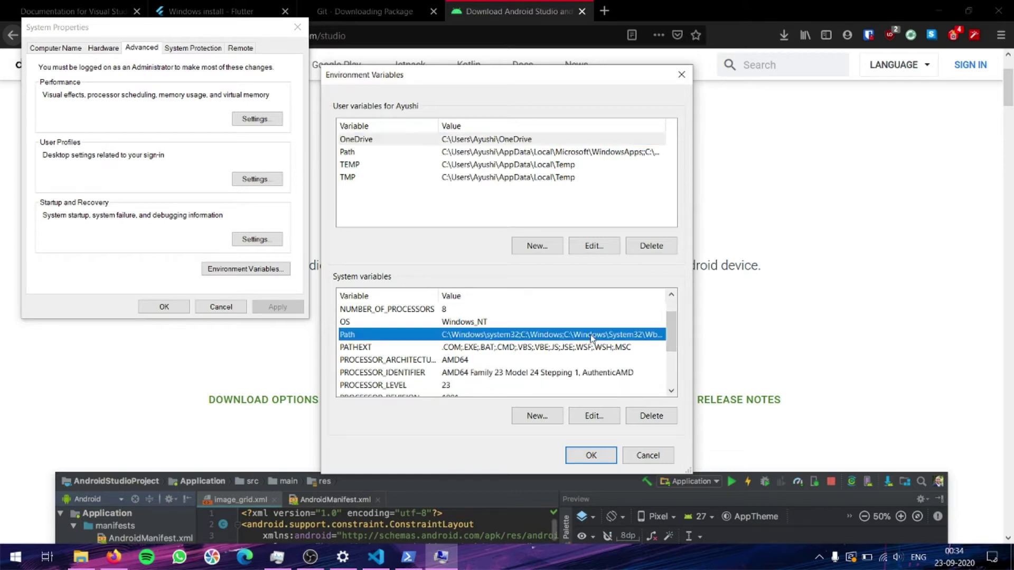
pyautogui.click(613, 421)
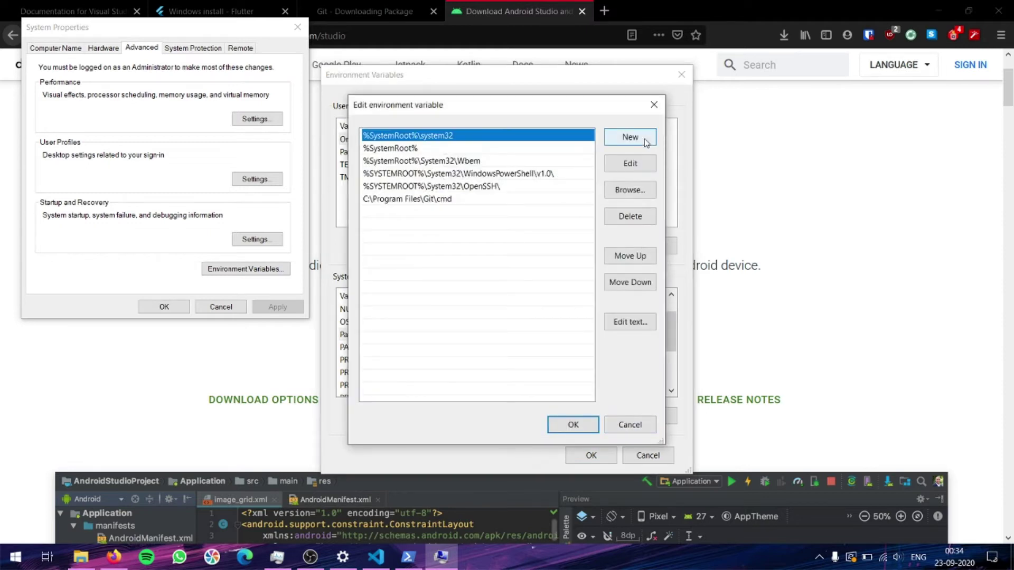
pyautogui.click(630, 138)
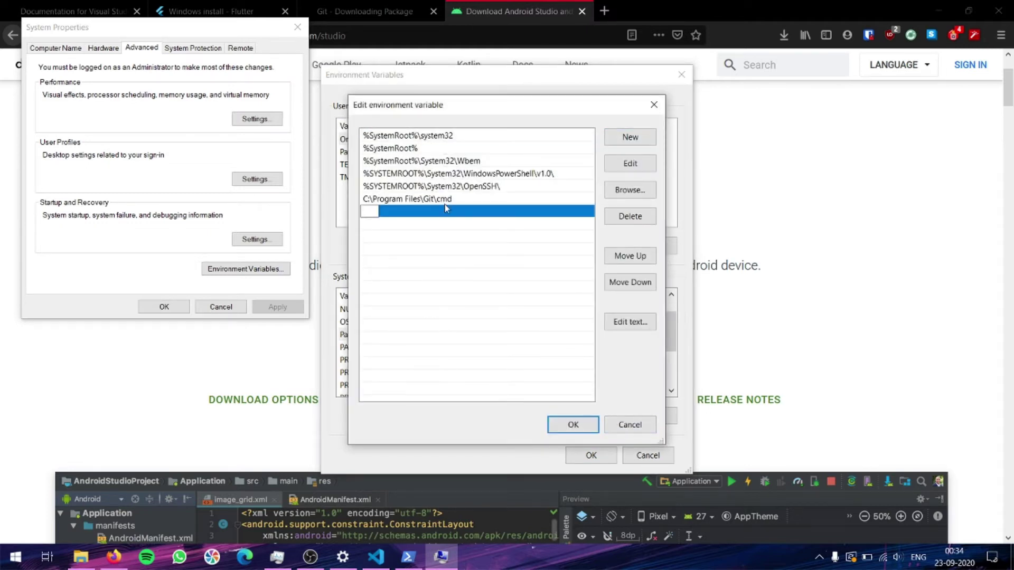
pyautogui.click(377, 204)
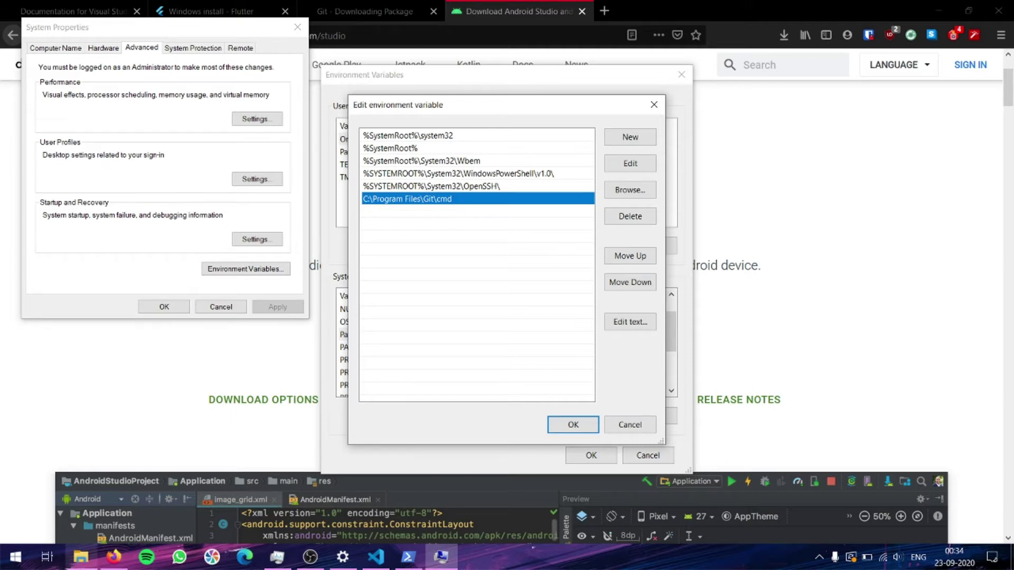
# Switch to File Explorer, browse to C:\Program Files\Git\cmd, and copy the folder's full path.
pyautogui.hotkey('alt', 'Tab')
pyautogui.click(110, 330)
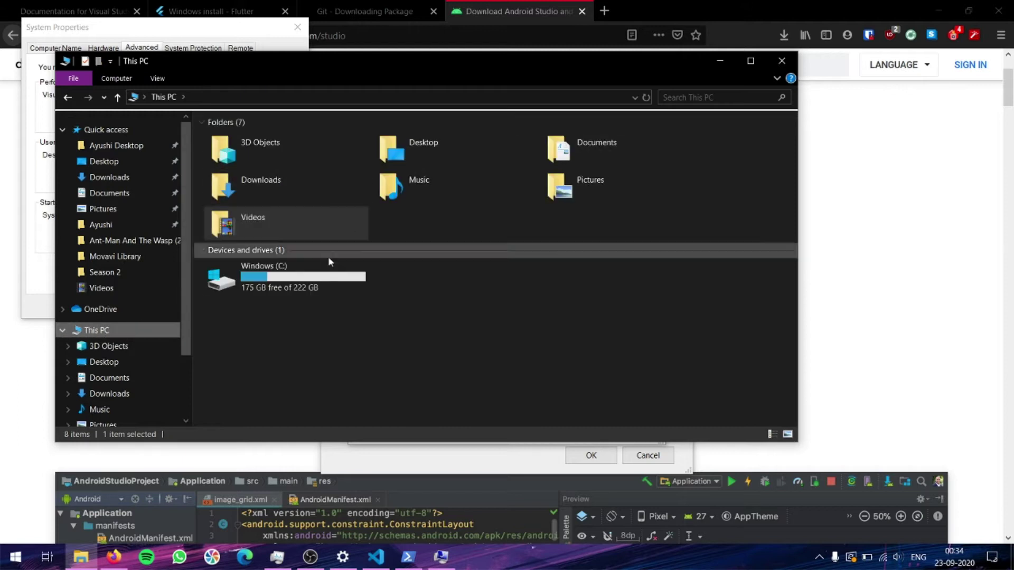
pyautogui.doubleClick(322, 274)
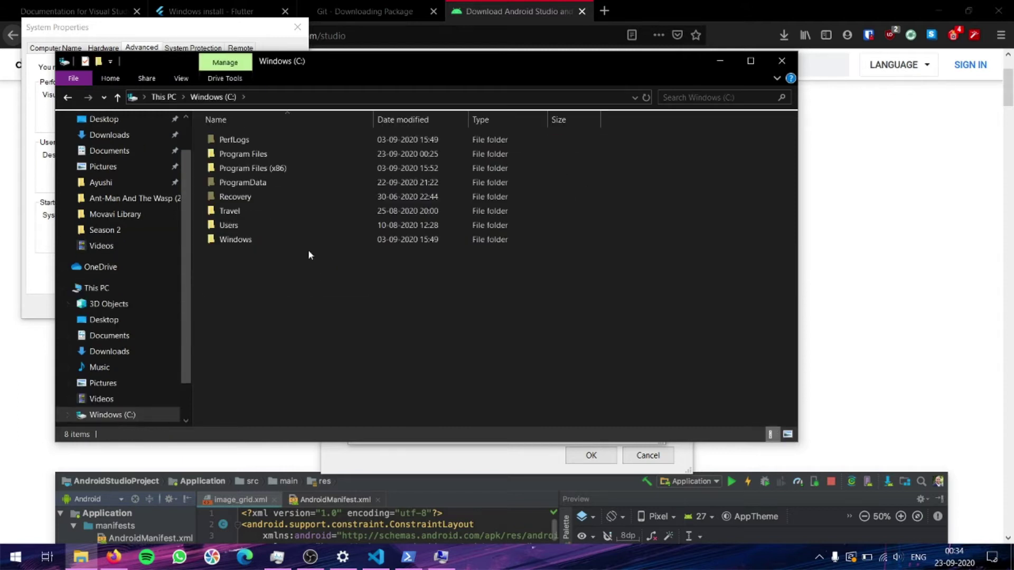
pyautogui.doubleClick(287, 154)
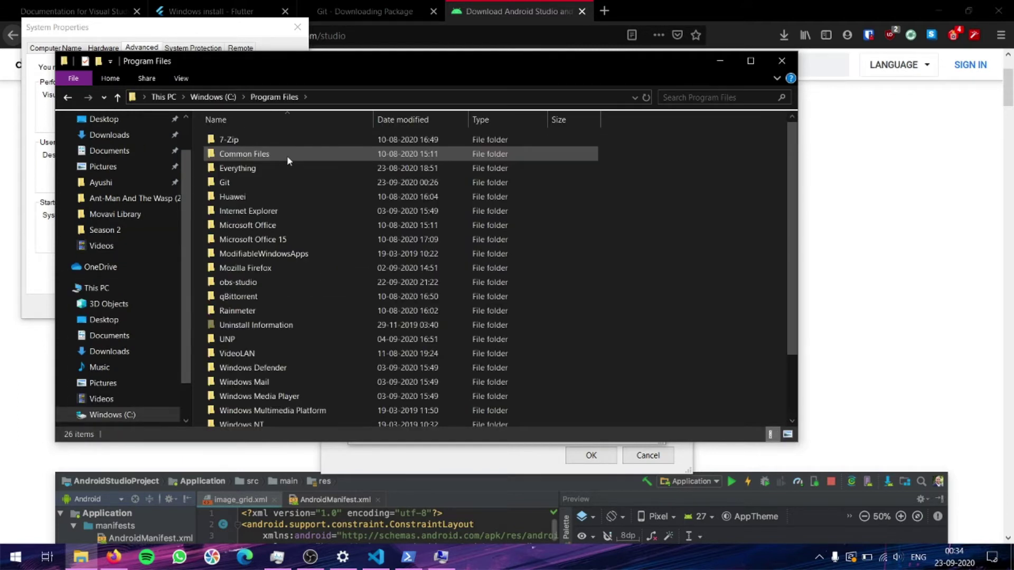
pyautogui.doubleClick(246, 184)
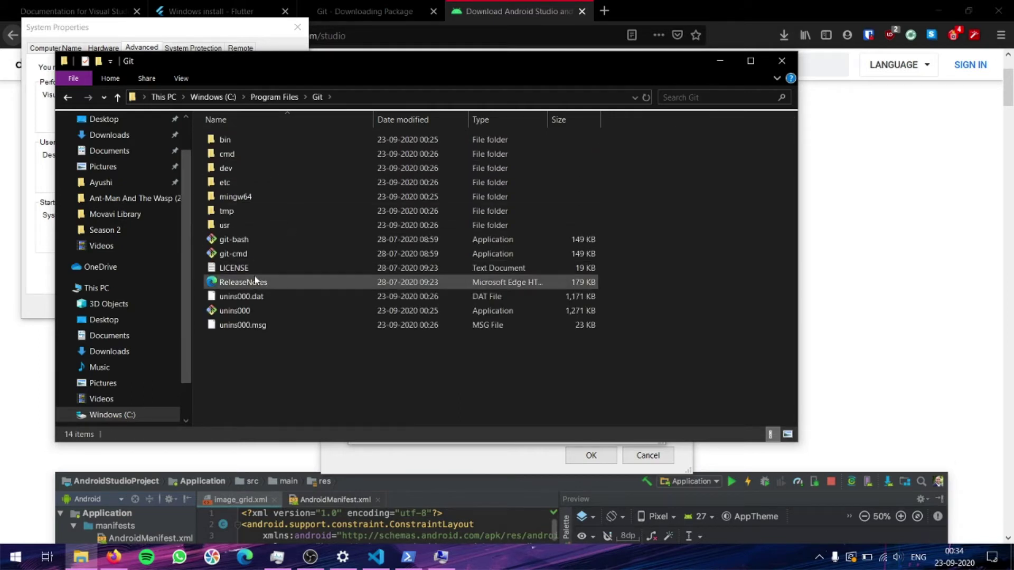
pyautogui.click(242, 157)
pyautogui.doubleClick(242, 157)
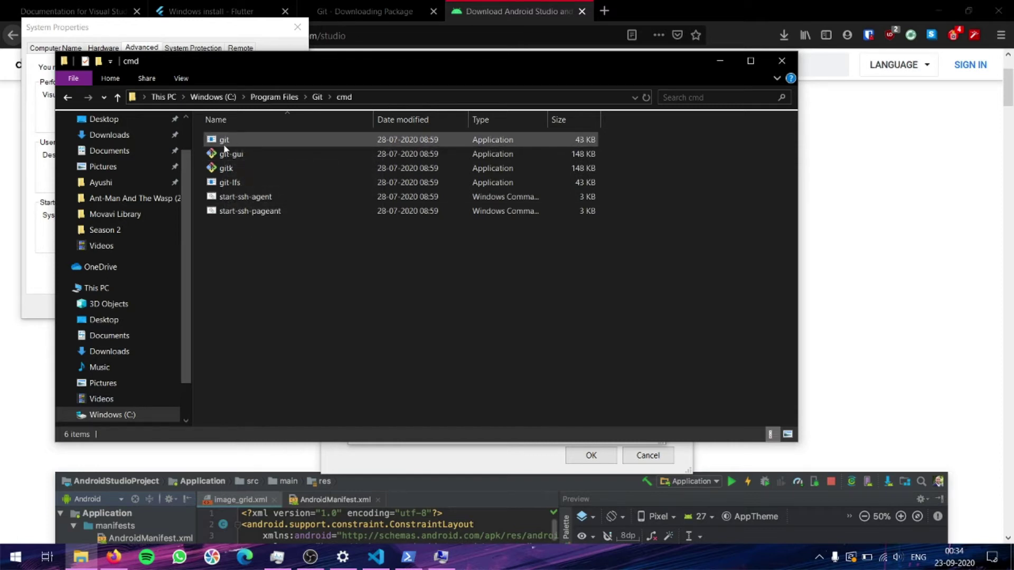
pyautogui.click(390, 101)
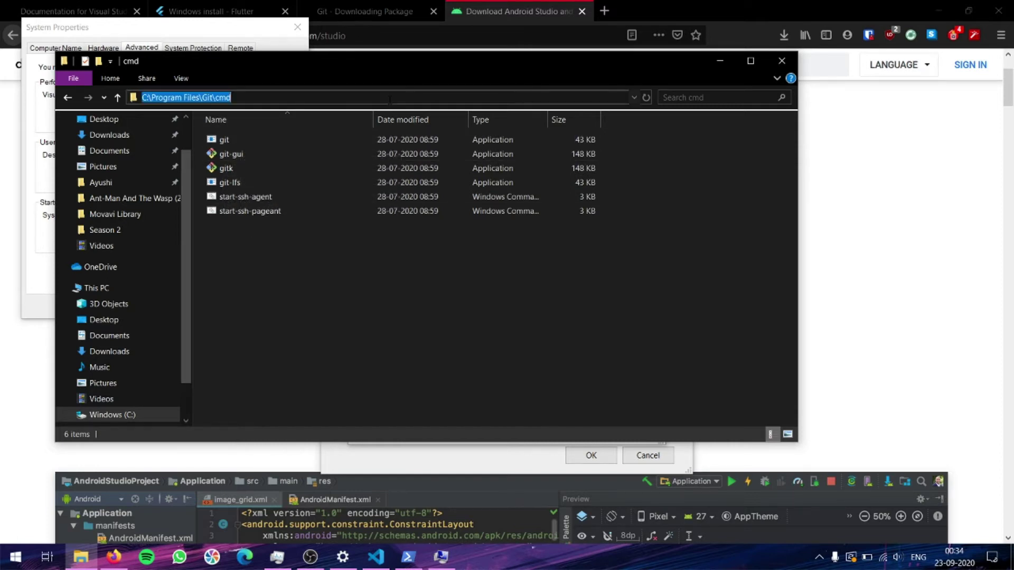
pyautogui.hotkey('ctrl', 'c')
pyautogui.click(192, 40)
pyautogui.hotkey('ctrl', 'v')
pyautogui.press('Return')
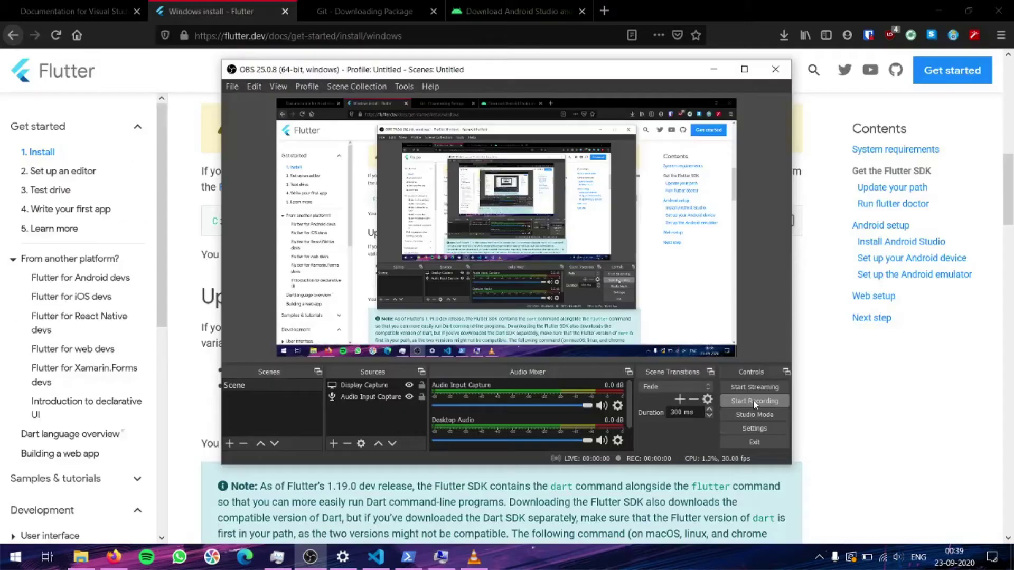
# Locate the downloaded flutter_windows_1.20.4-stable zip in the Downloads folder and extract it with 7-Zip into a folder of the same name.
pyautogui.click(804, 374)
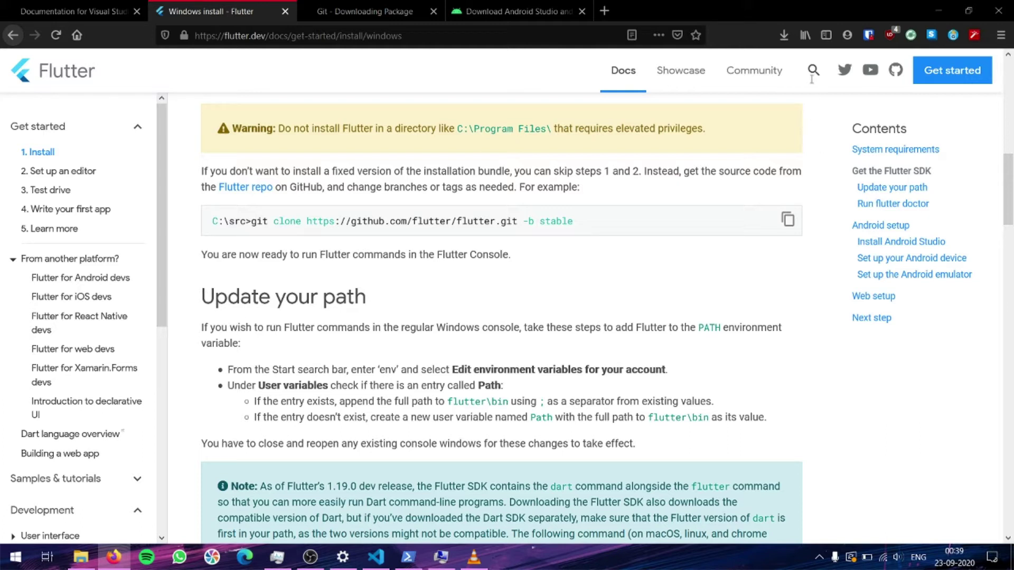
pyautogui.click(791, 45)
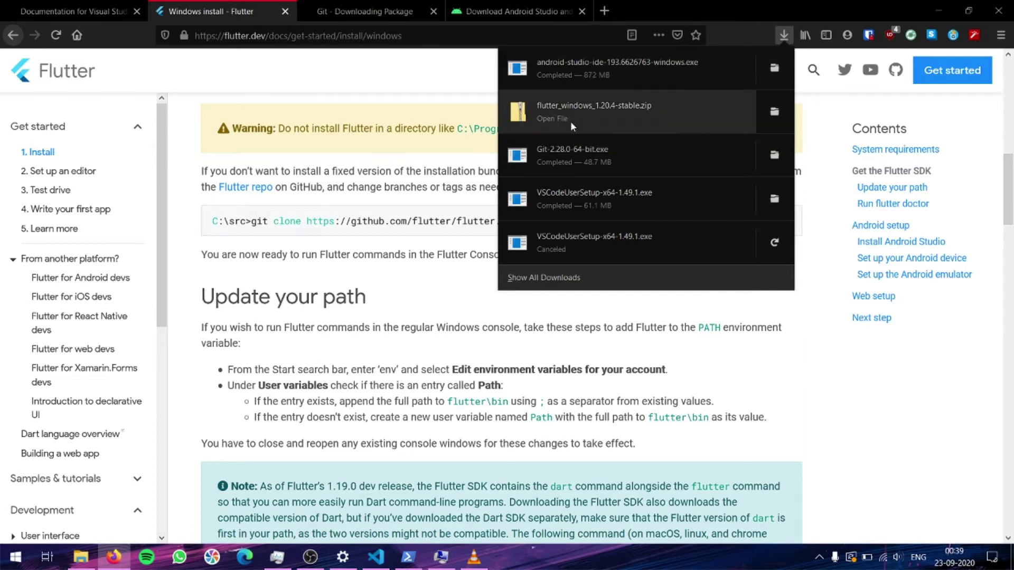
pyautogui.click(779, 129)
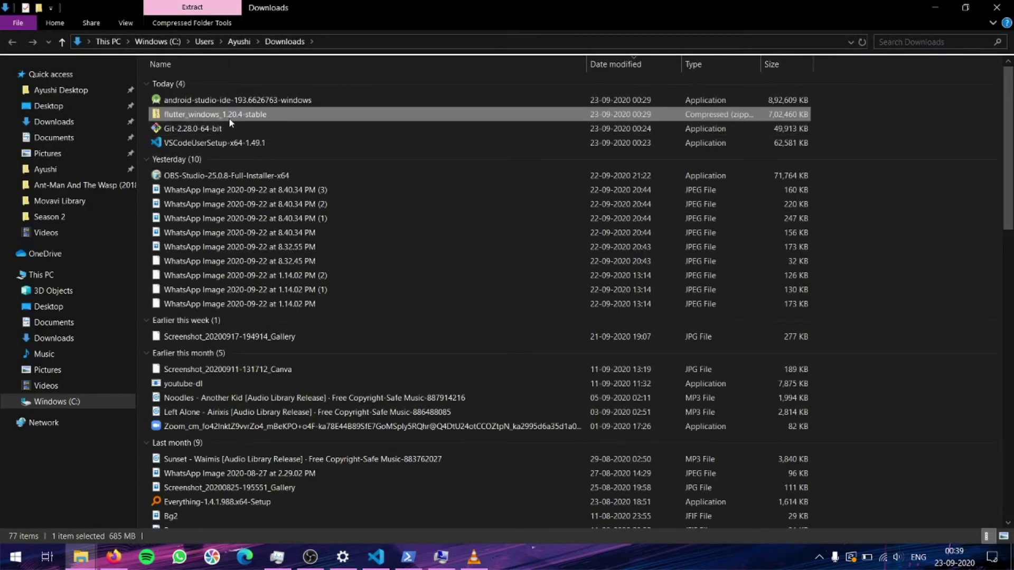
pyautogui.rightClick(231, 122)
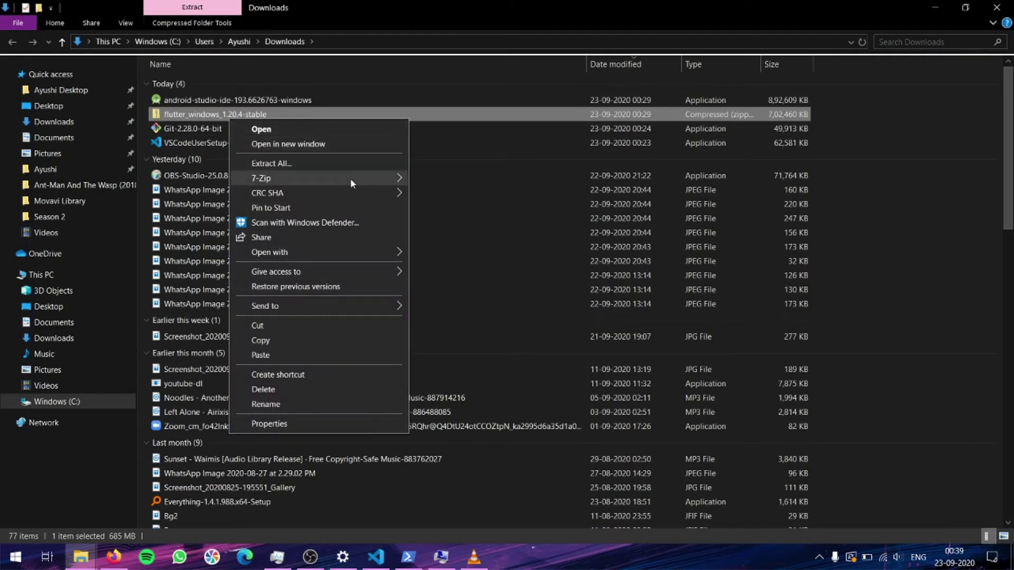
pyautogui.moveTo(351, 178)
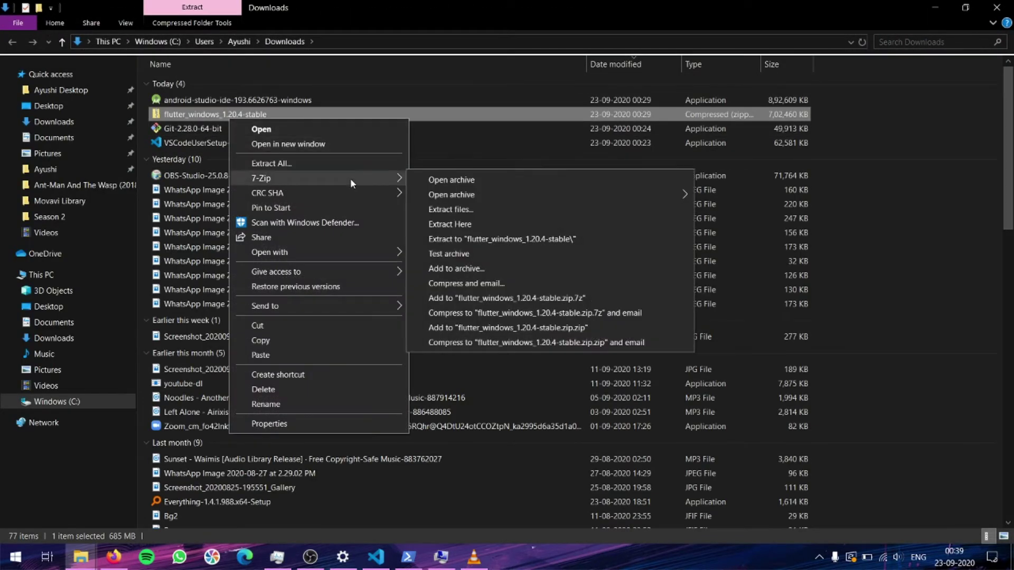
pyautogui.click(500, 242)
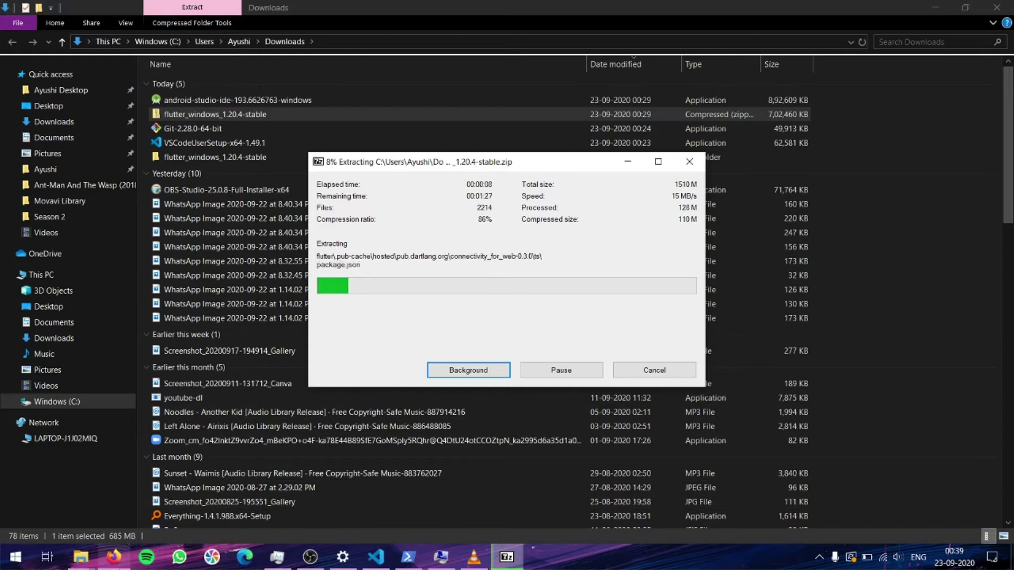
# Run the downloaded Android Studio installer with Android Virtual Device included, installing to C:\Program Files\Android\Android Studio with the Start Menu folder Android Studio.
pyautogui.click(114, 557)
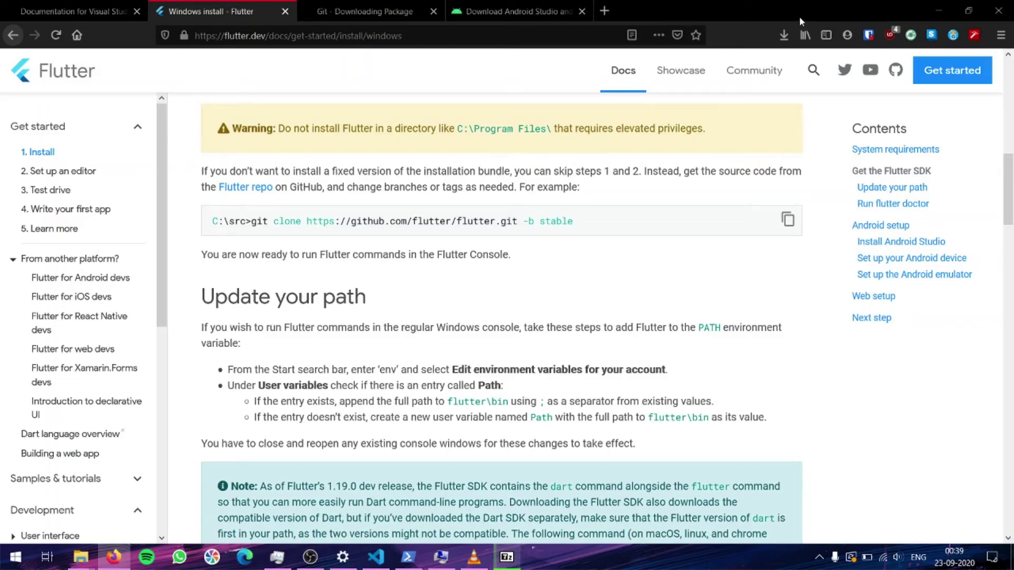
pyautogui.click(785, 35)
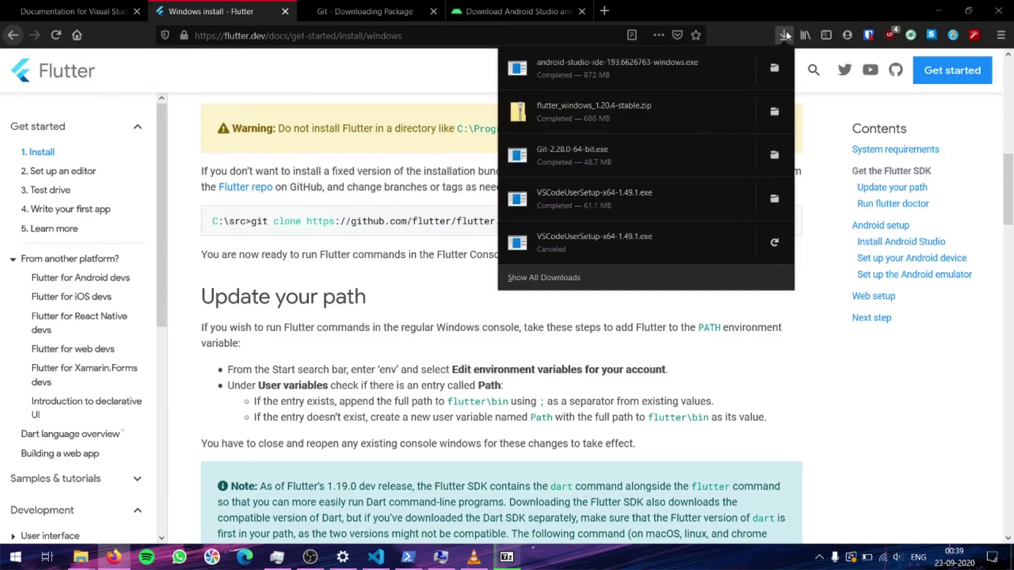
pyautogui.click(621, 77)
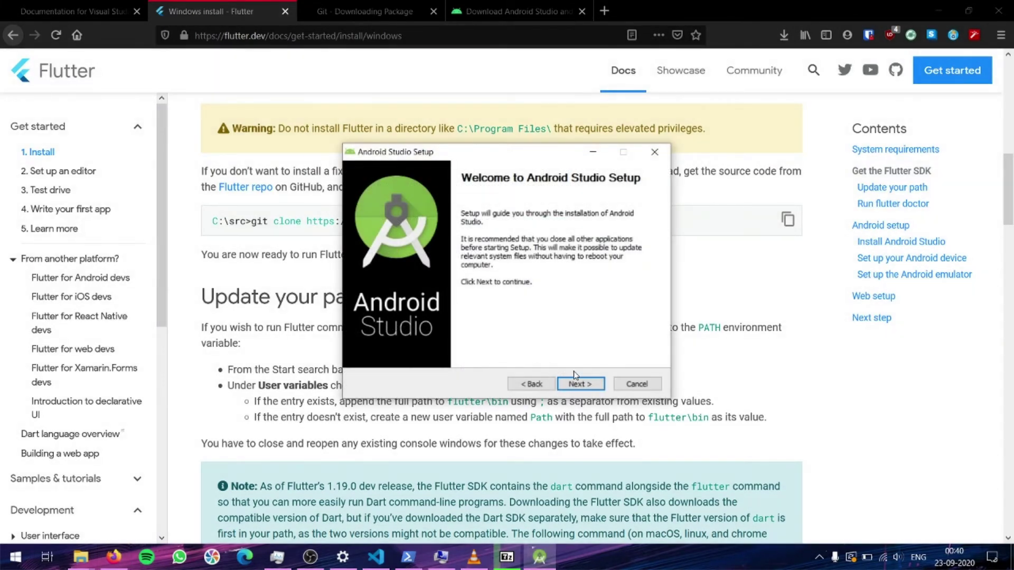
pyautogui.click(583, 385)
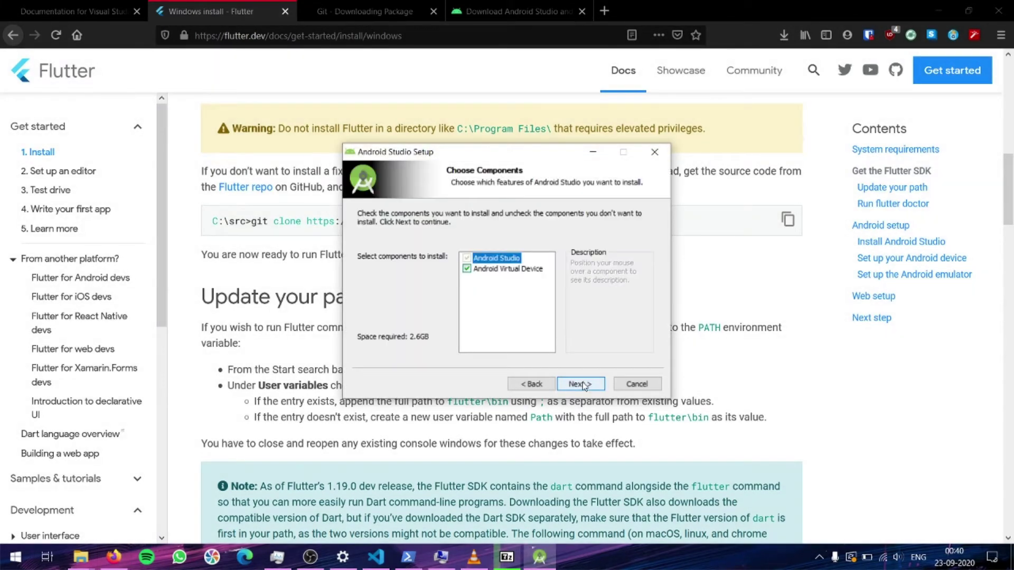
pyautogui.moveTo(502, 258)
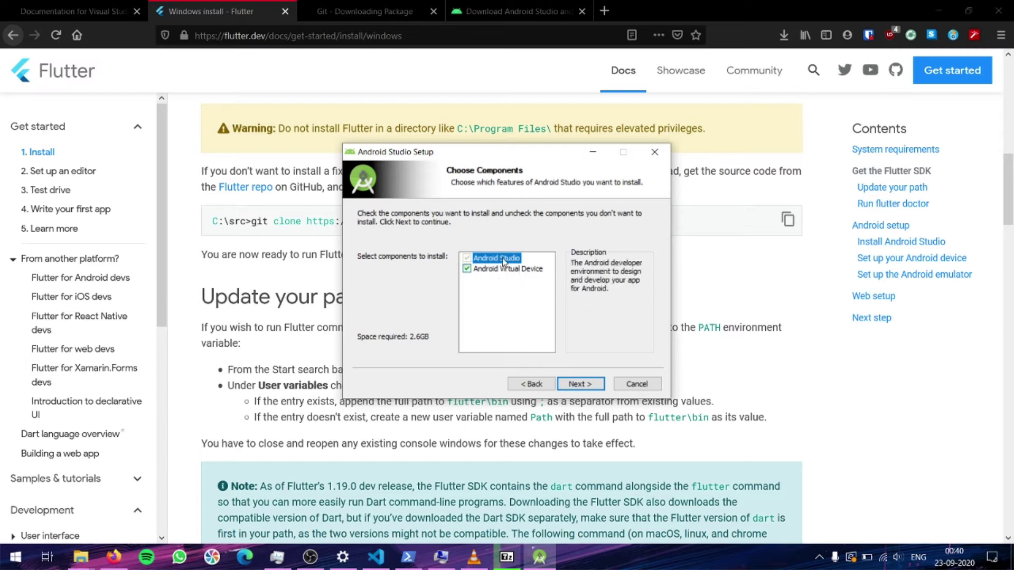
pyautogui.click(580, 386)
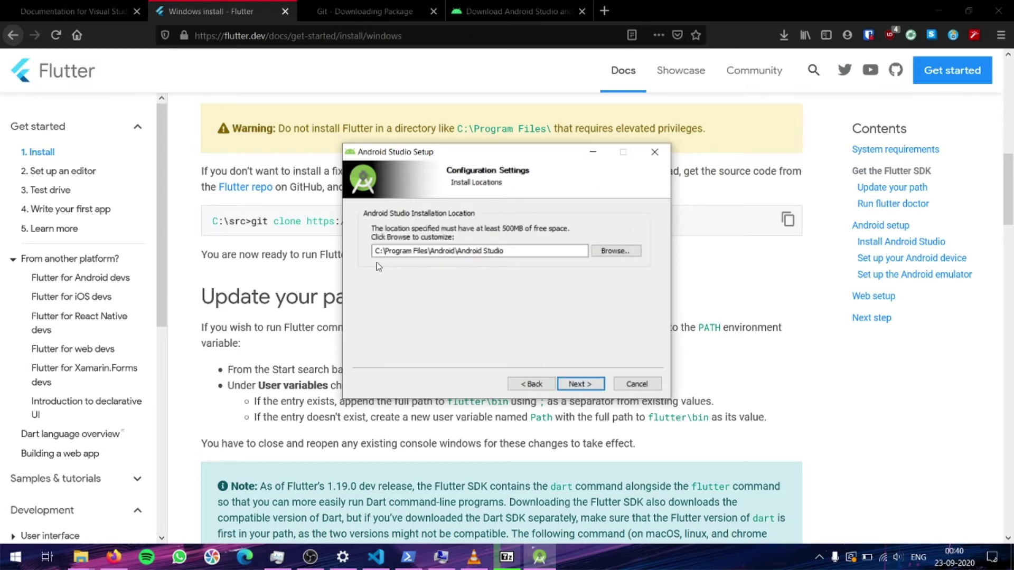
pyautogui.click(580, 387)
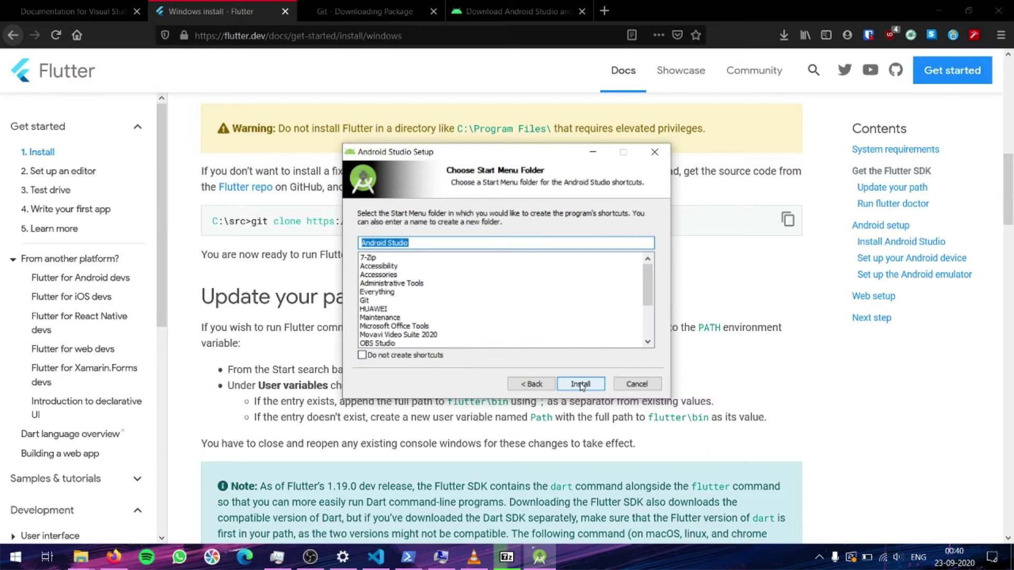
pyautogui.click(580, 386)
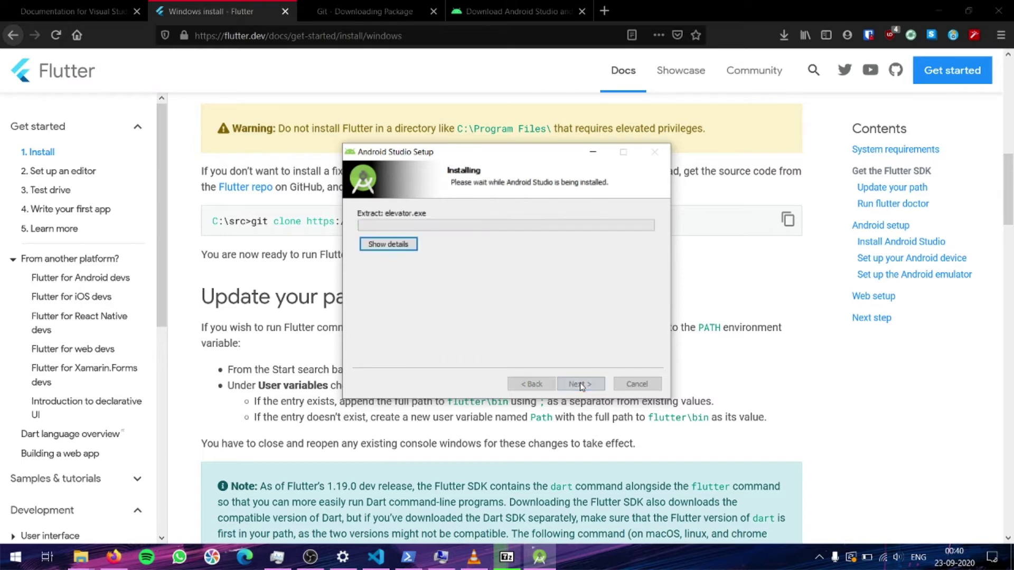
pyautogui.click(401, 247)
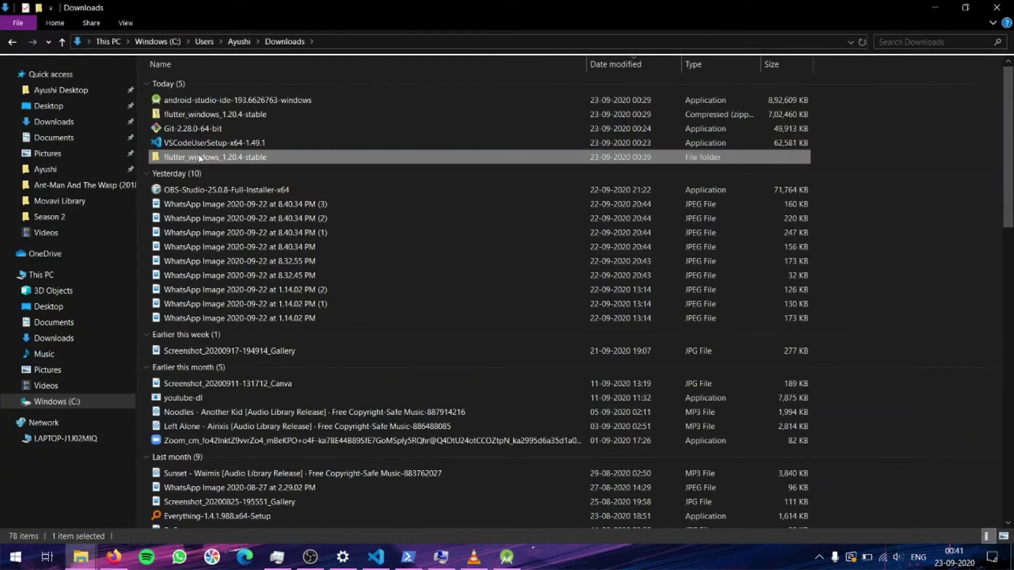
# Put the flutter folder from the extracted flutter_windows_1.20.4-stable folder into the root of drive C: and check its contents there.
pyautogui.doubleClick(203, 157)
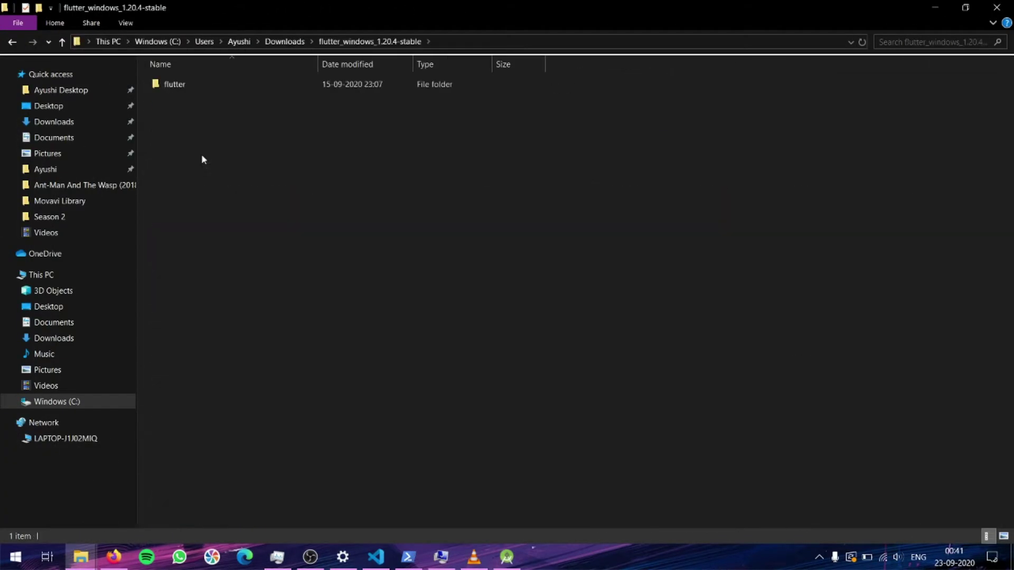
pyautogui.doubleClick(173, 84)
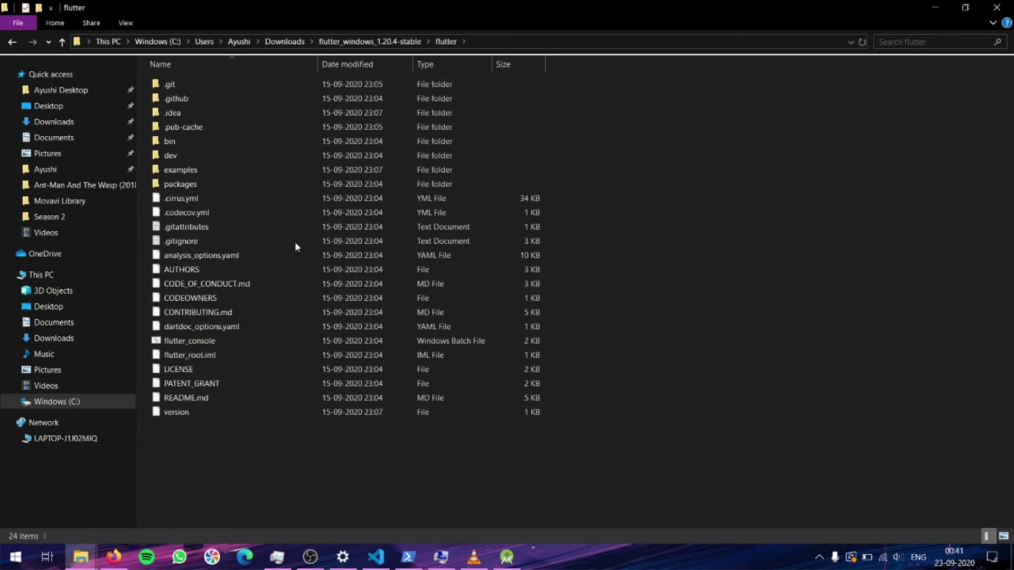
pyautogui.doubleClick(247, 142)
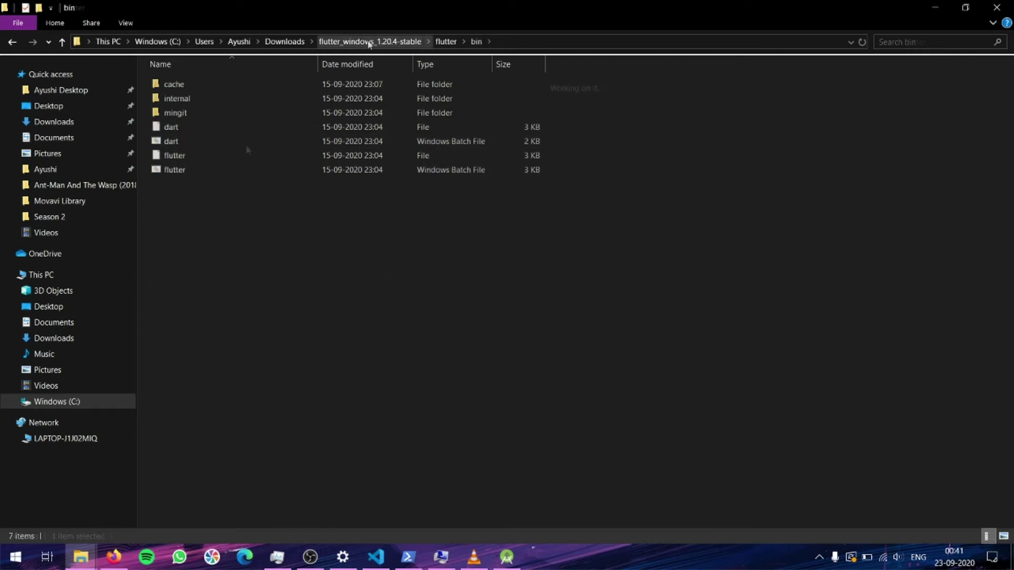
pyautogui.click(417, 42)
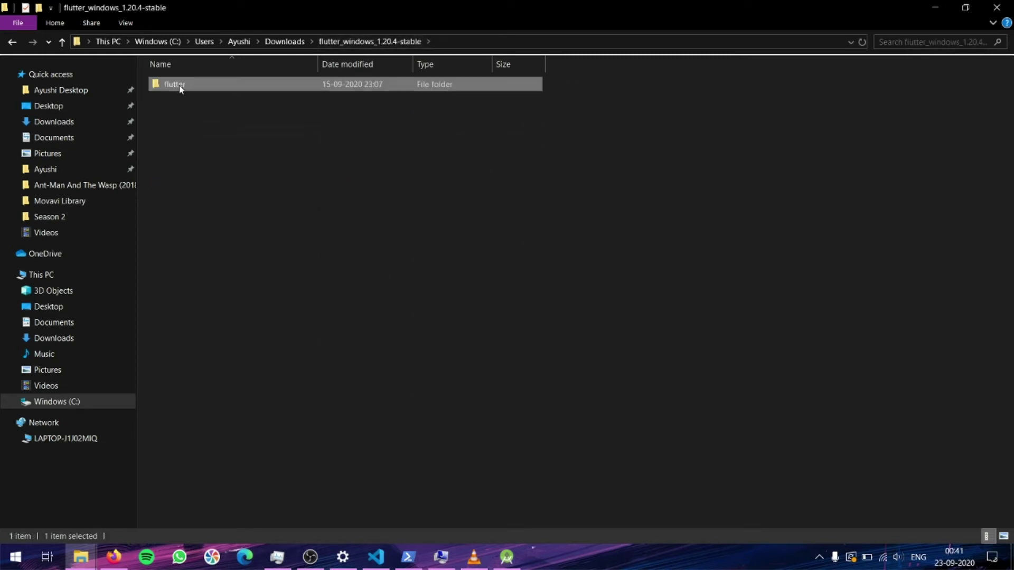
pyautogui.click(67, 402)
pyautogui.click(204, 305)
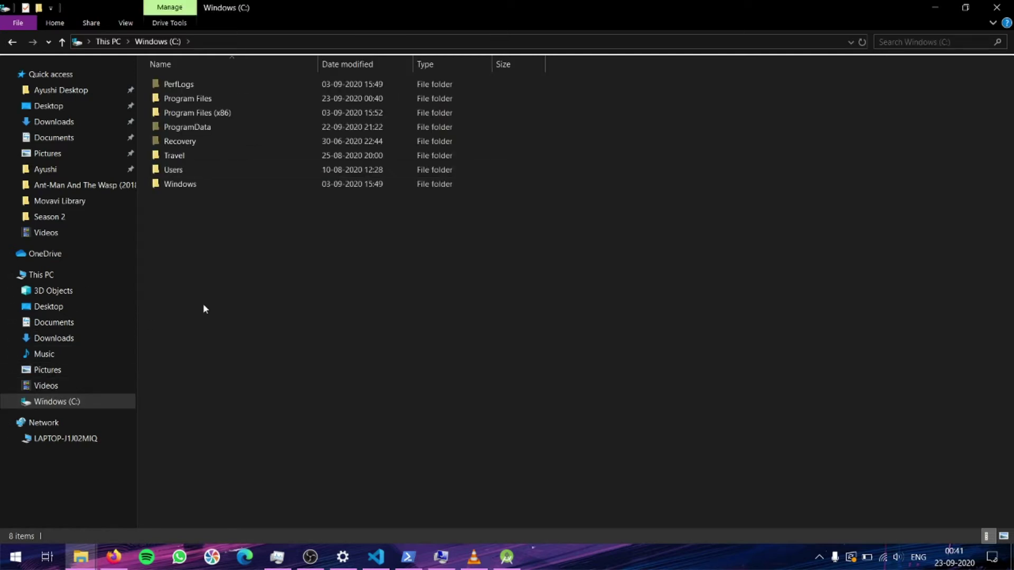
pyautogui.hotkey('ctrl', 'v')
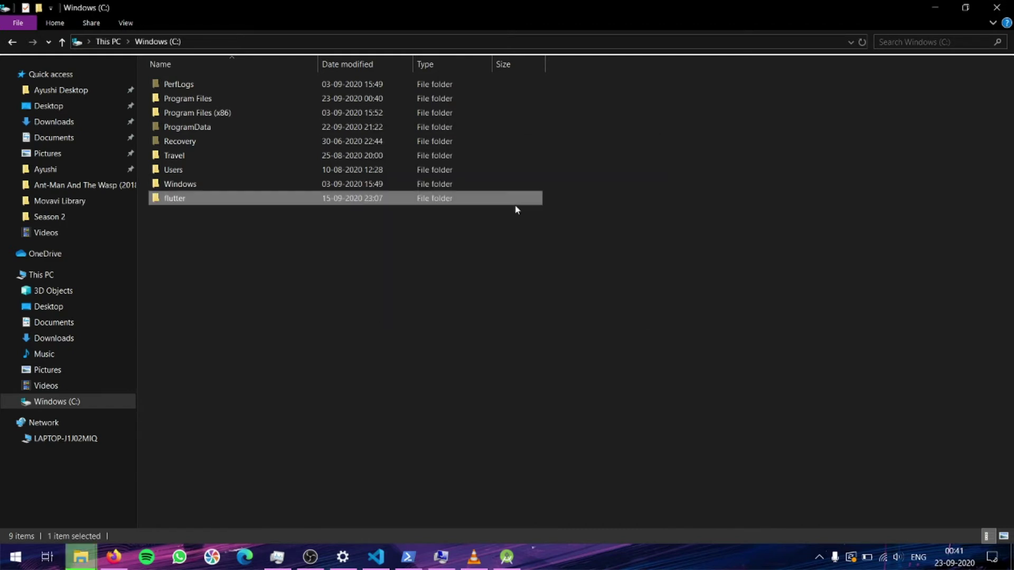
pyautogui.click(312, 243)
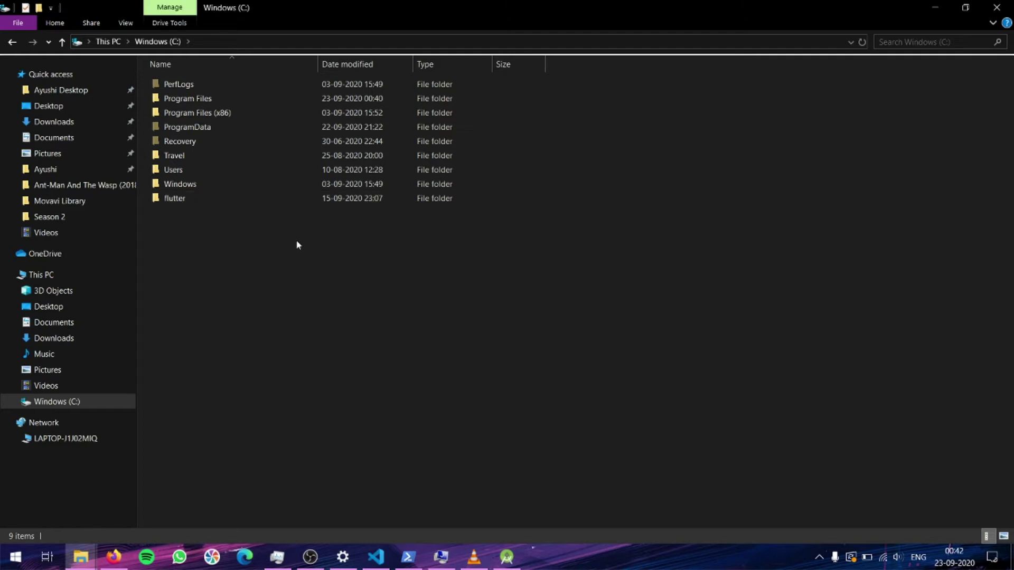
pyautogui.doubleClick(170, 196)
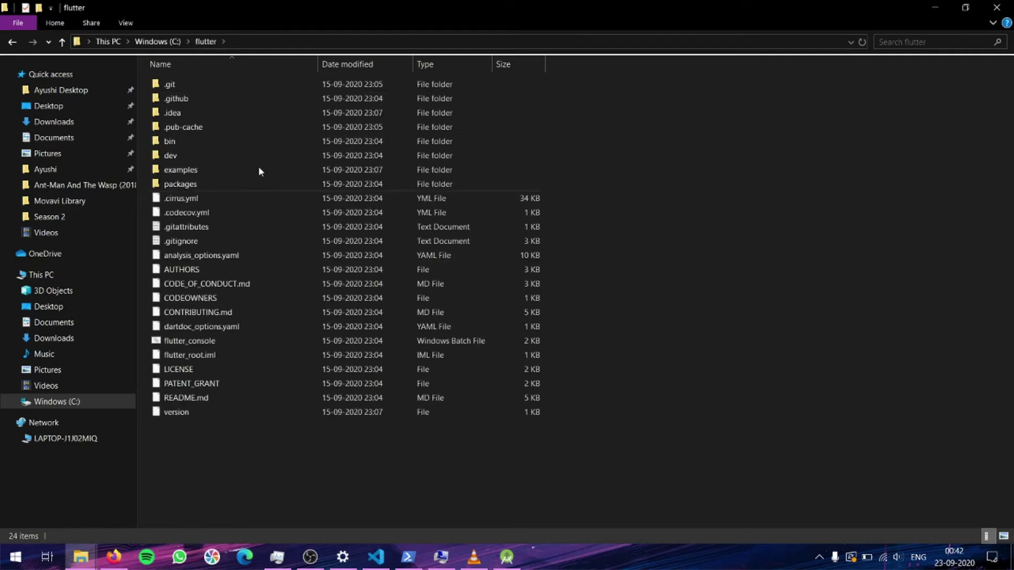
pyautogui.click(155, 42)
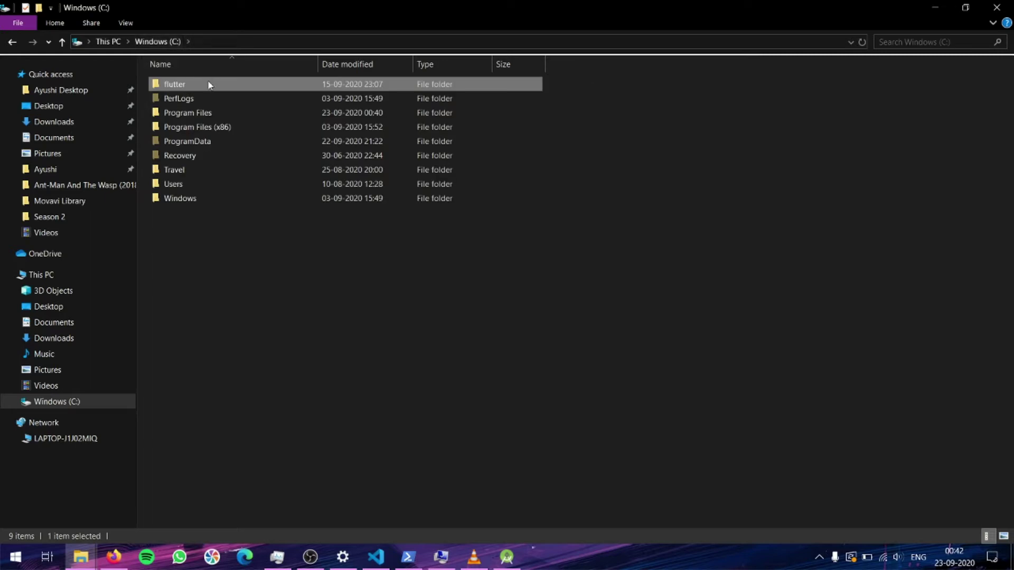
pyautogui.moveTo(210, 84)
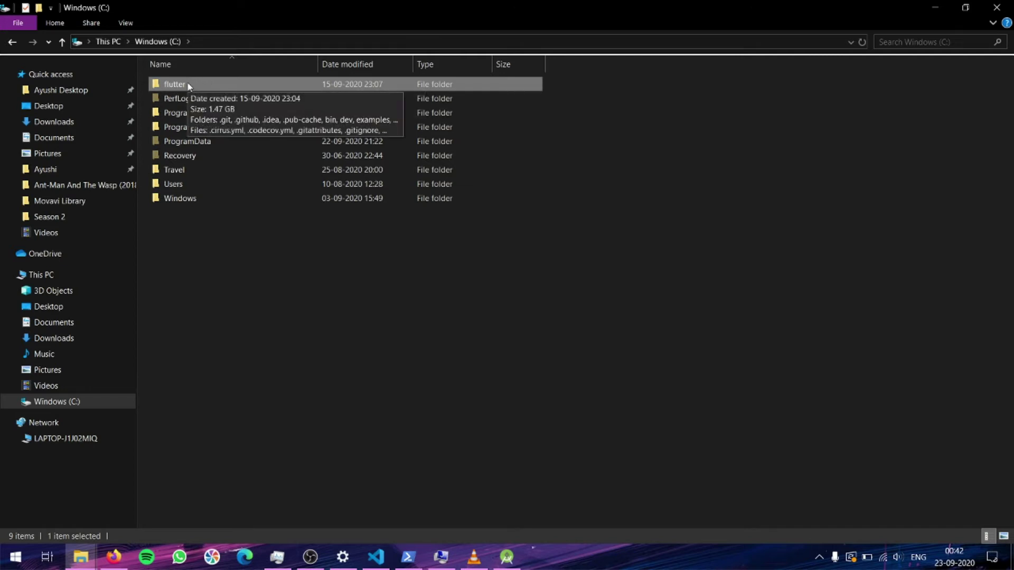
# Search Windows for path, open the system Path environment variable for editing, and add a new blank entry.
pyautogui.press('super')
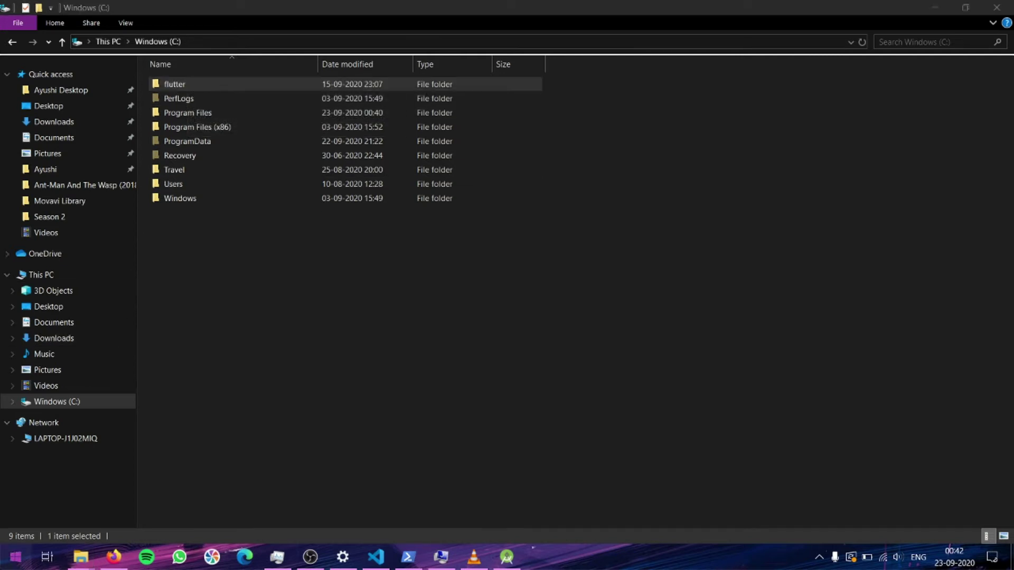
pyautogui.write('path')
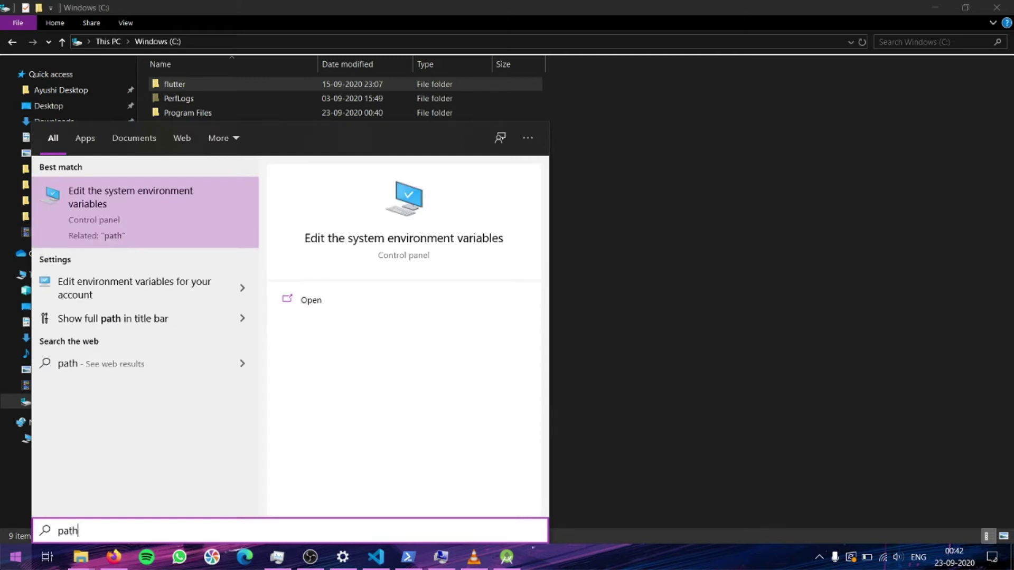
pyautogui.press('Return')
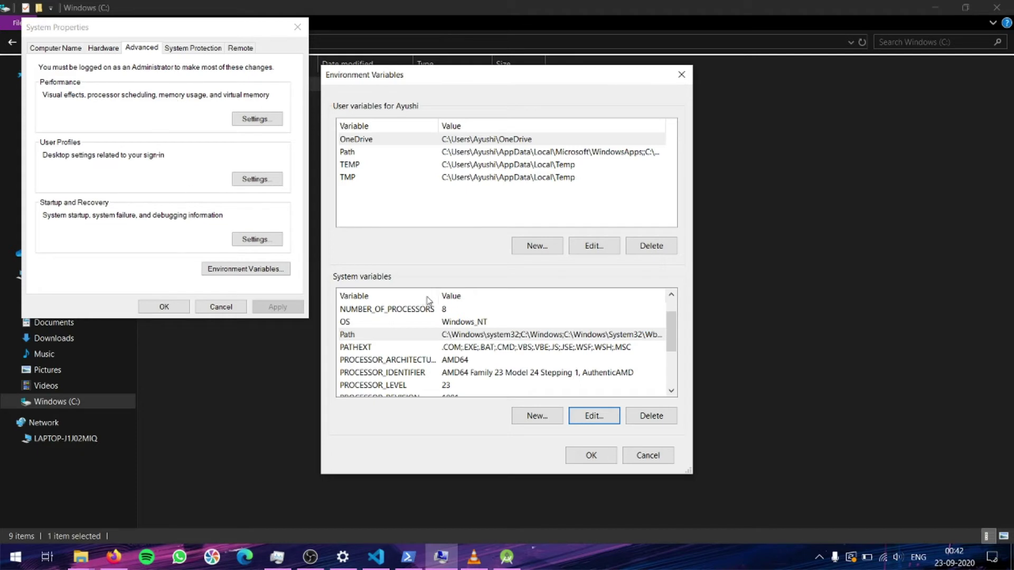
pyautogui.click(544, 339)
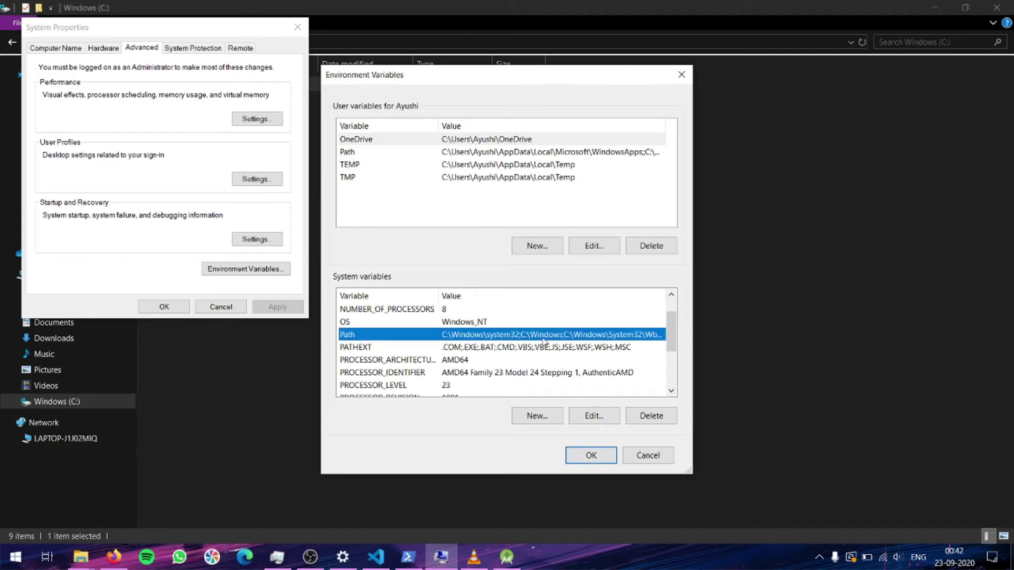
pyautogui.click(607, 415)
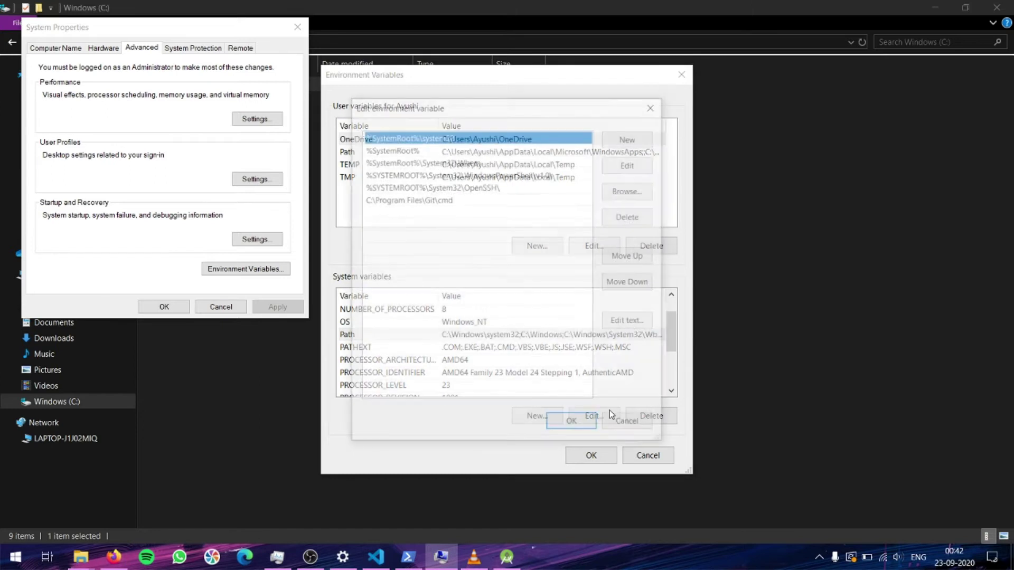
pyautogui.click(445, 218)
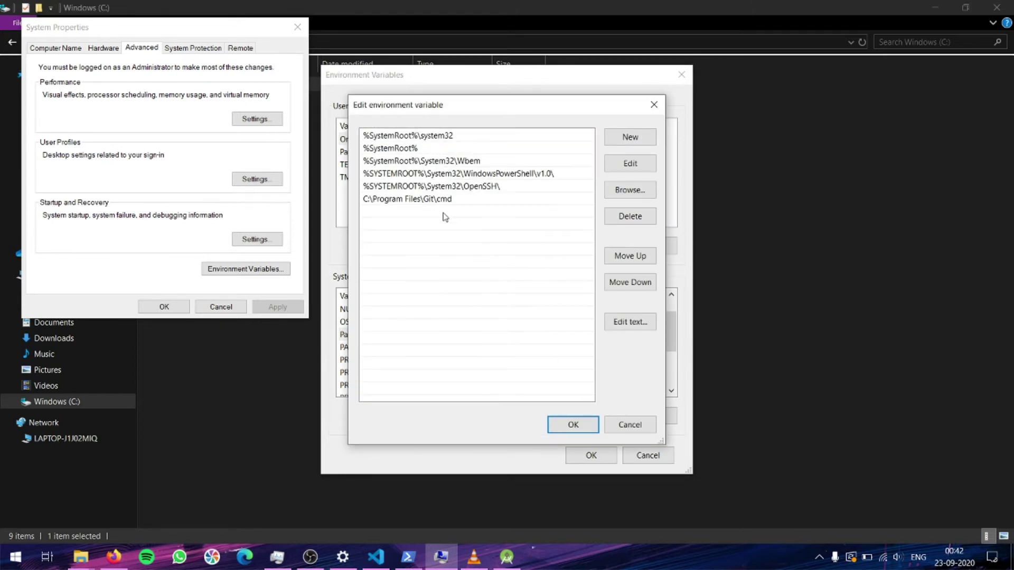
pyautogui.click(637, 138)
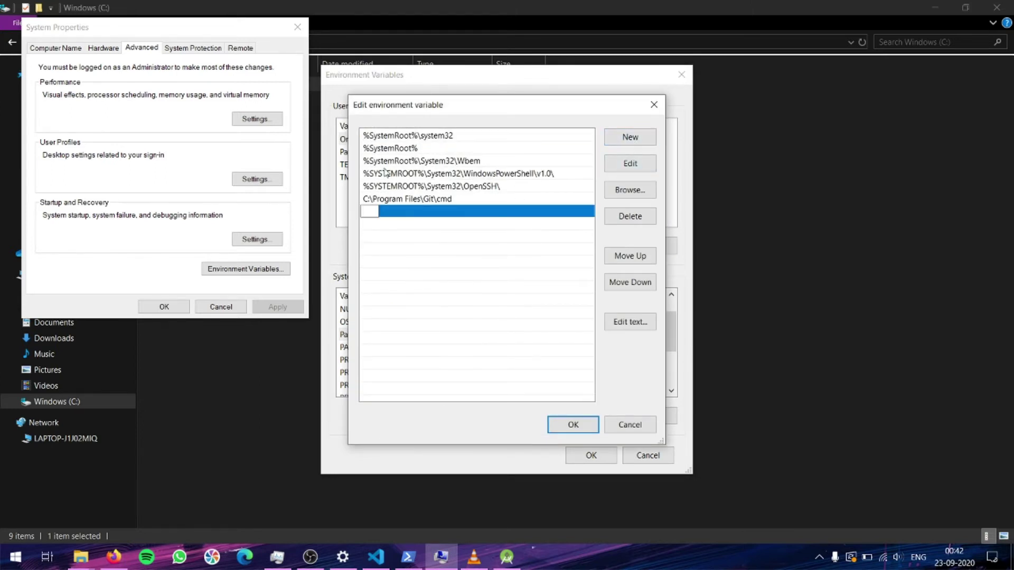
# In File Explorer, open the bin folder inside C:\flutter and copy its full path.
pyautogui.click(416, 39)
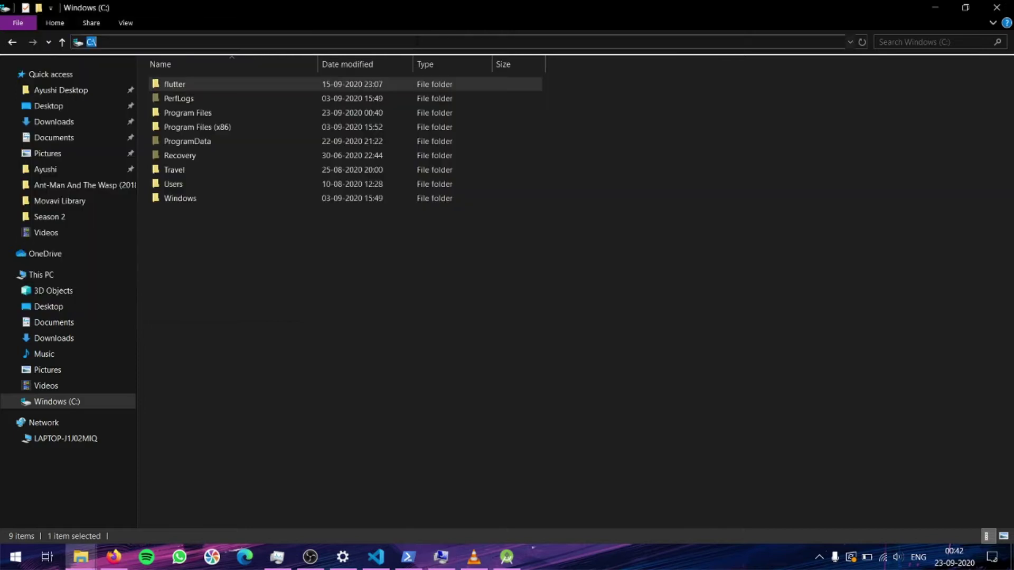
pyautogui.doubleClick(204, 86)
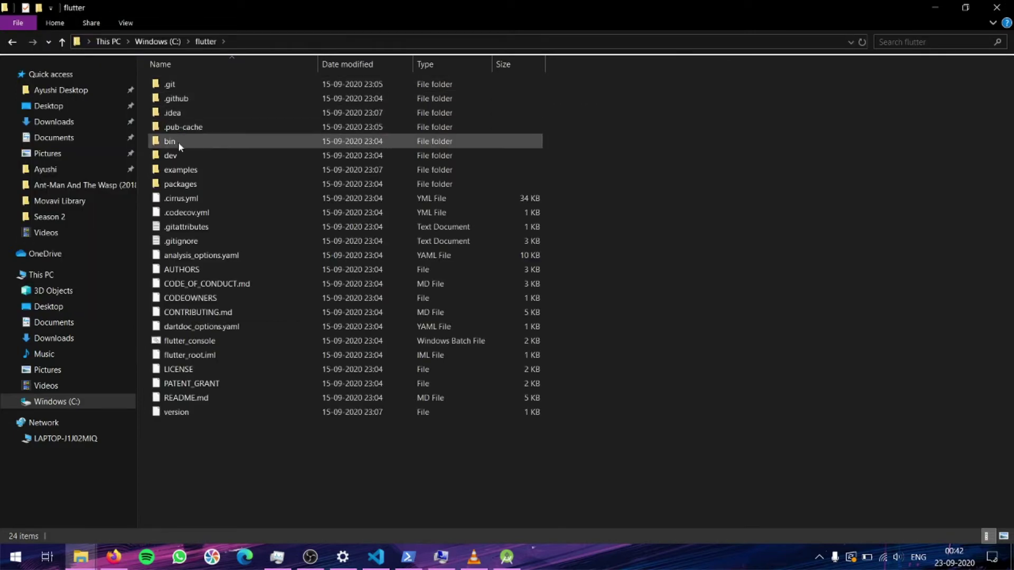
pyautogui.doubleClick(178, 141)
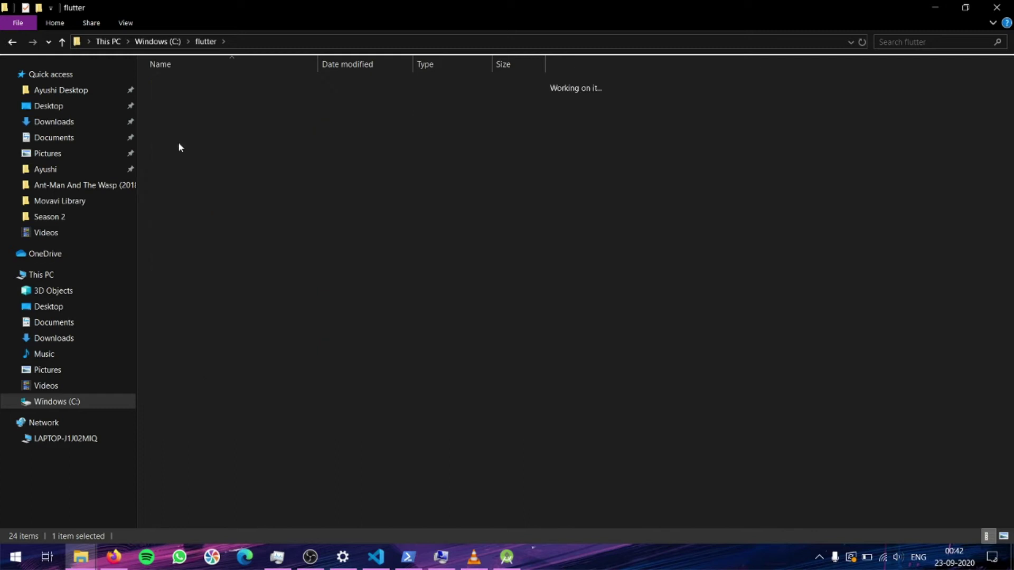
pyautogui.click(285, 42)
pyautogui.hotkey('ctrl', 'c')
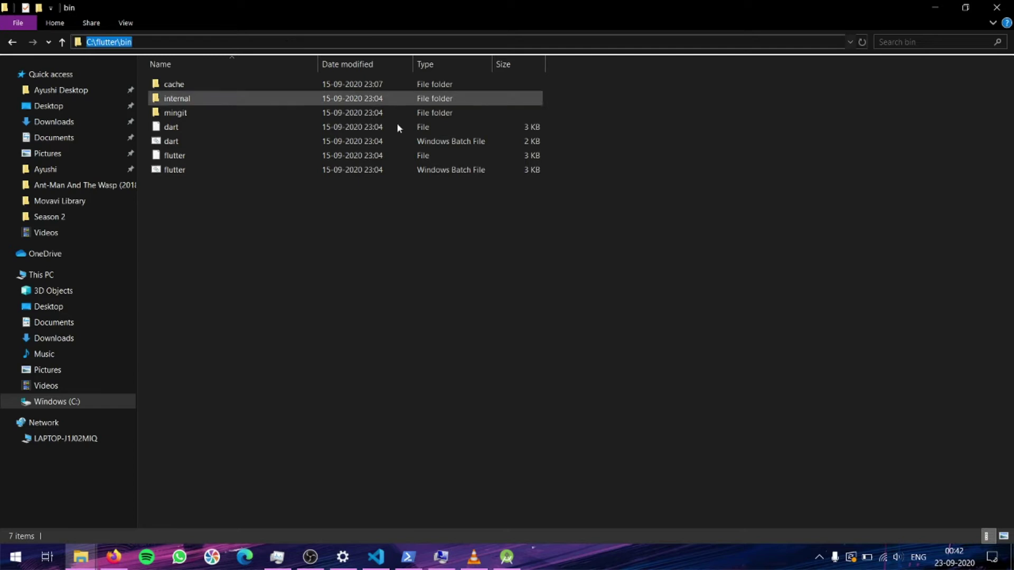
# Add C:\flutter\bin as a new entry in the system Path variable and save the environment variable and system property changes.
pyautogui.click(433, 561)
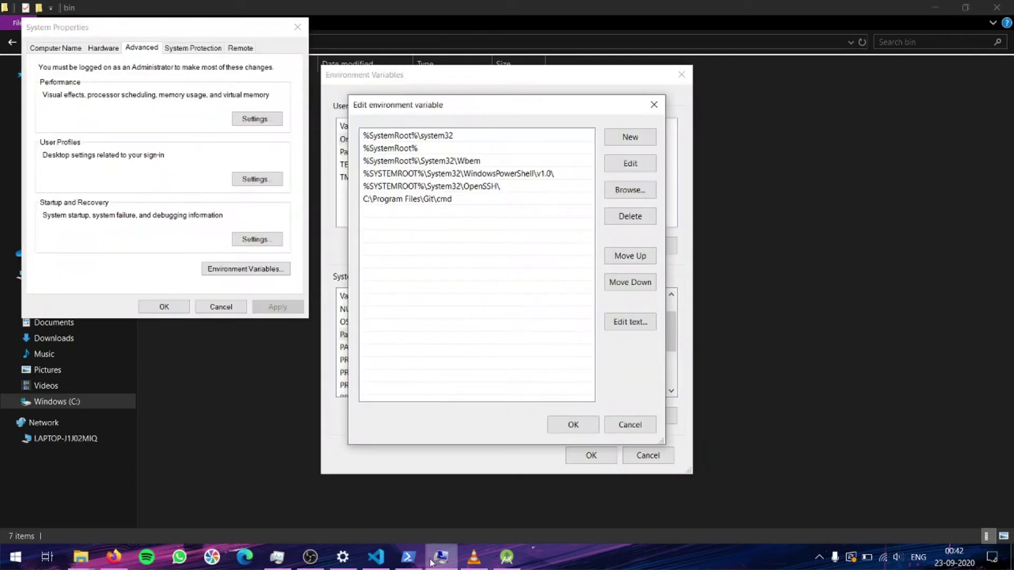
pyautogui.click(629, 141)
pyautogui.hotkey('ctrl', 'v')
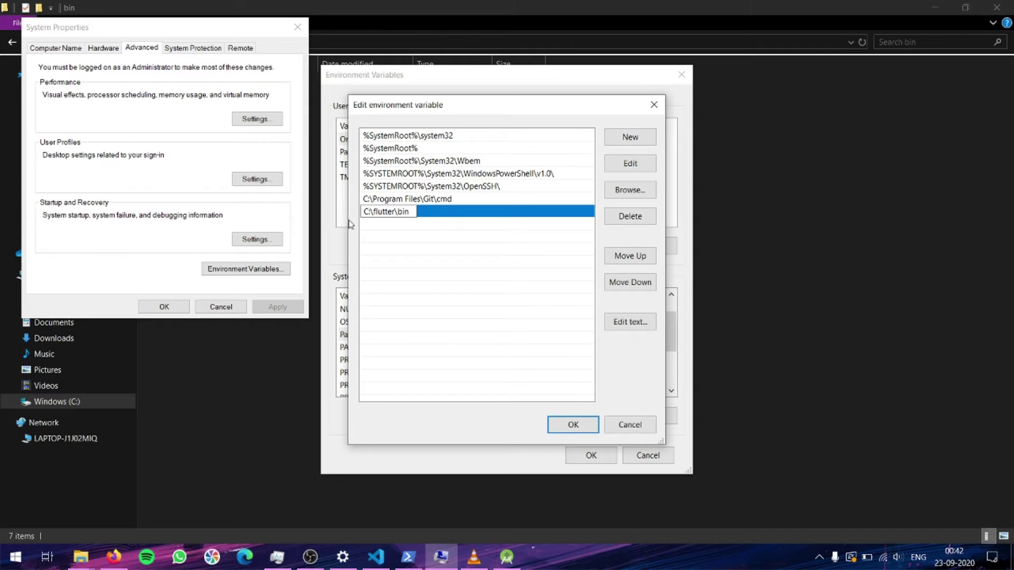
pyautogui.click(561, 430)
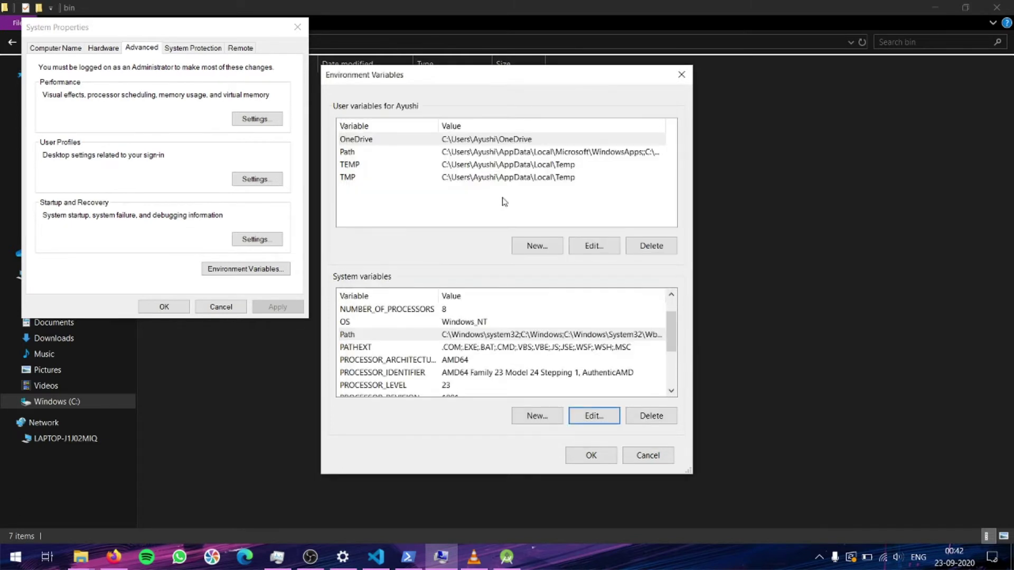
pyautogui.click(592, 455)
pyautogui.click(180, 305)
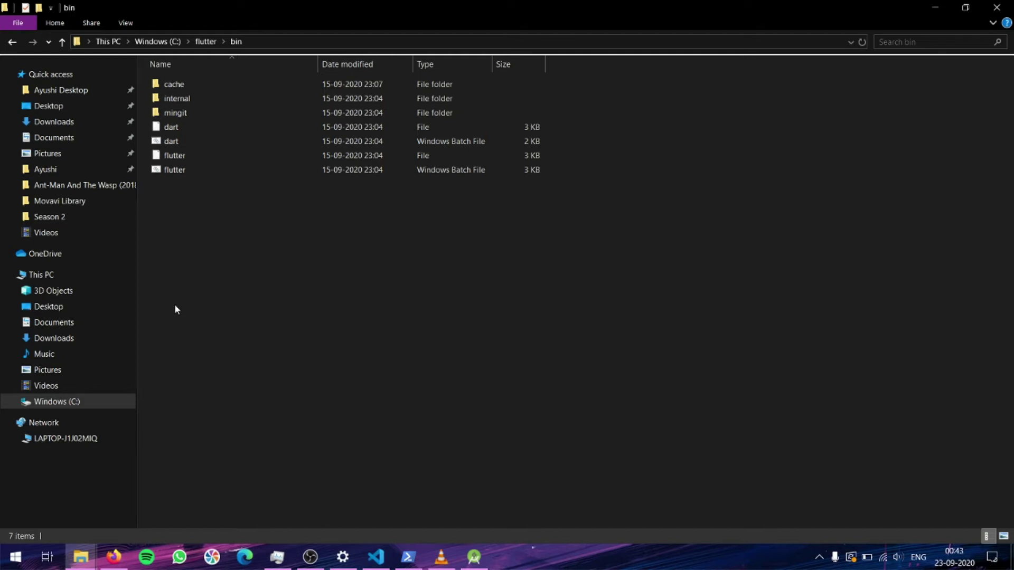
# Open Windows PowerShell, run flutter doctor in a maximized window, and minimize it after the check completes.
pyautogui.press('super+x')
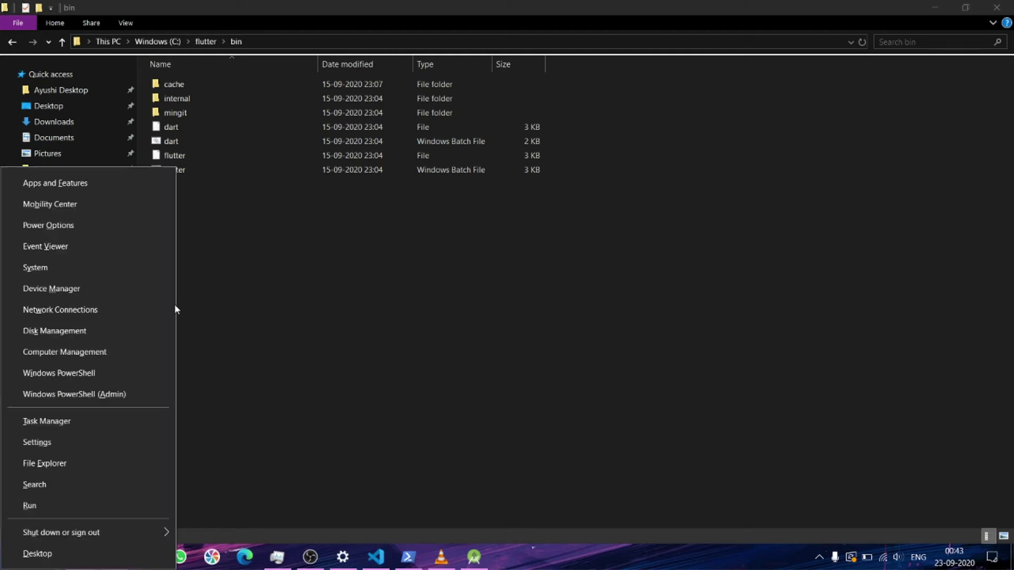
pyautogui.click(67, 381)
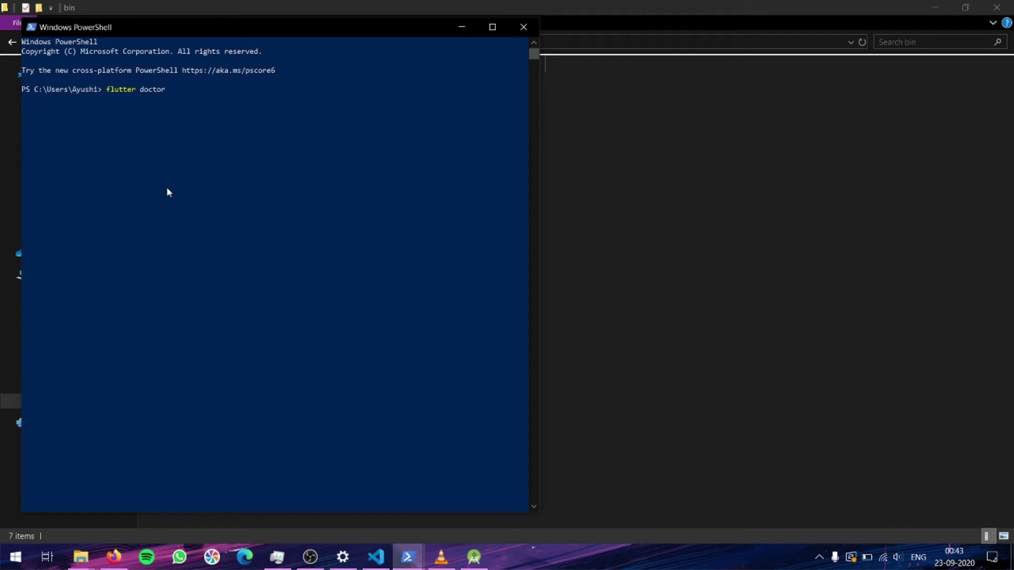
pyautogui.press('Return')
pyautogui.click(493, 31)
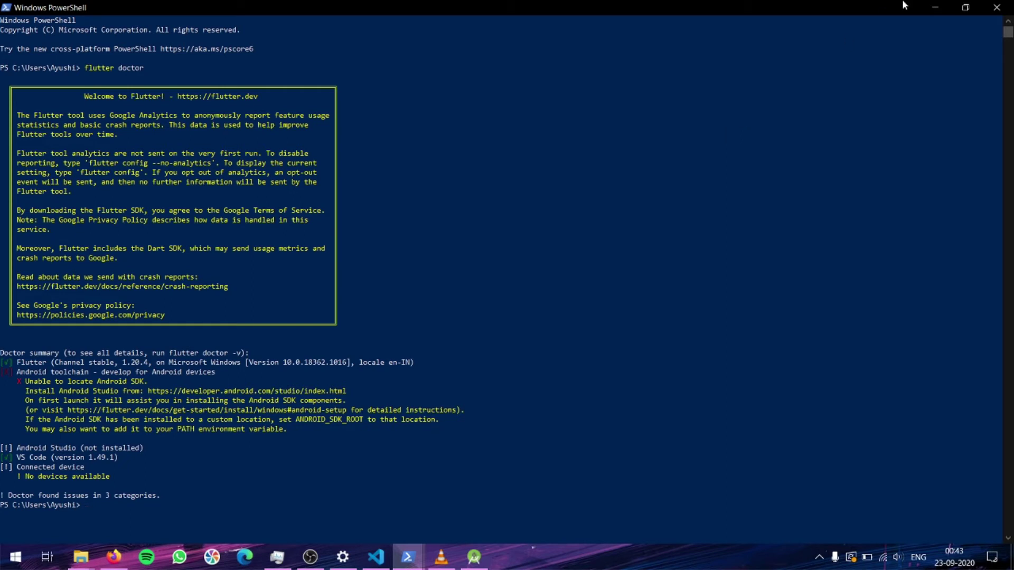
pyautogui.click(939, 7)
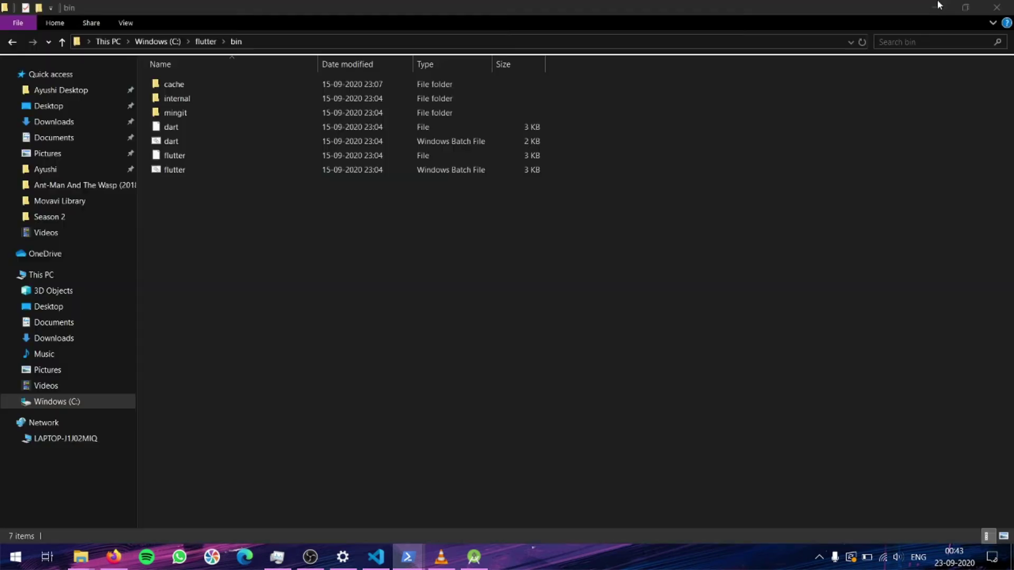
# Return to the Android Studio installer, finish it and launch Android Studio.
pyautogui.click(474, 558)
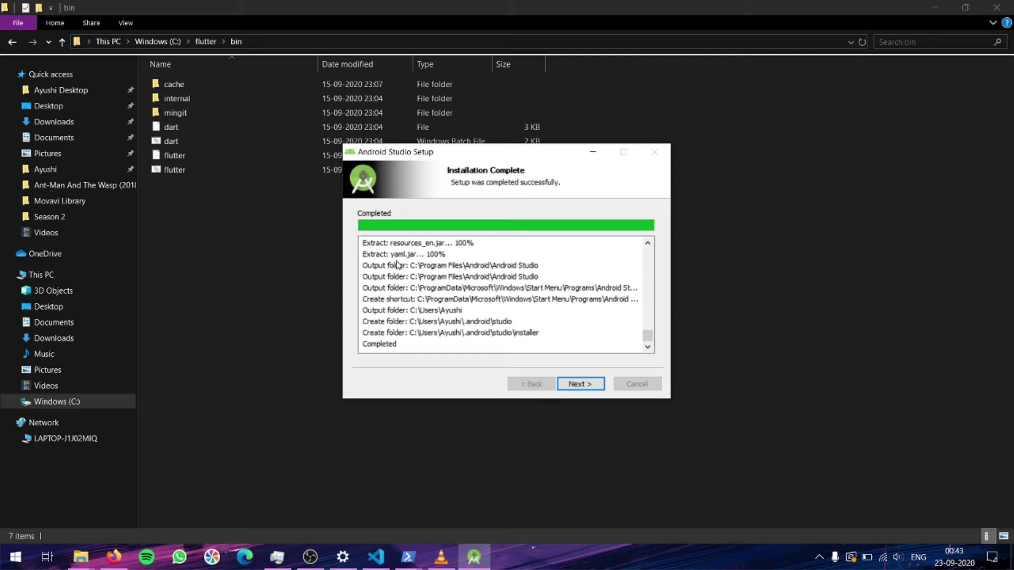
pyautogui.click(579, 385)
pyautogui.click(595, 380)
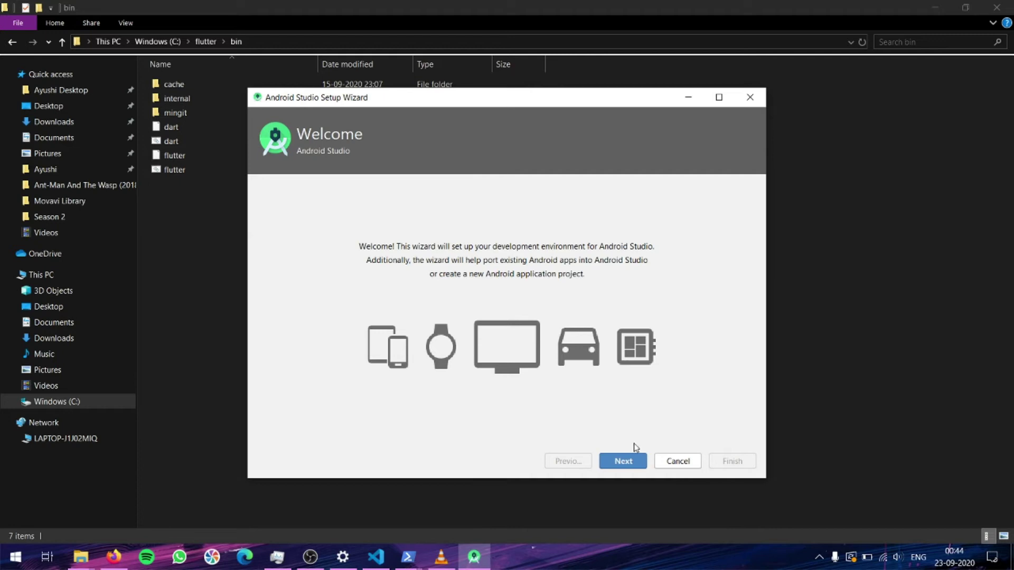
# Complete the Android Studio Setup Wizard with the Standard install type and Darcula theme, and start downloading the SDK components.
pyautogui.click(628, 461)
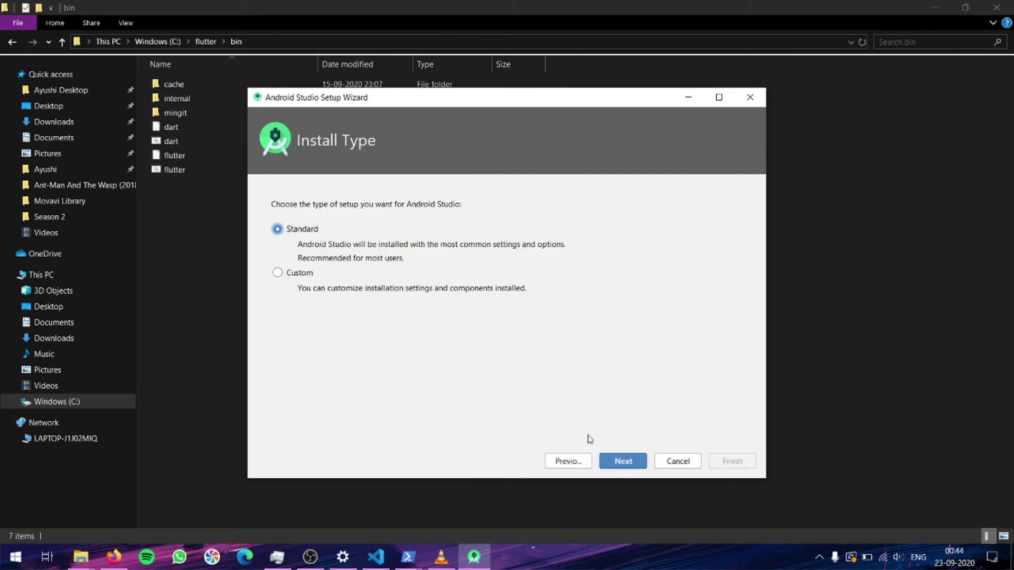
pyautogui.click(624, 463)
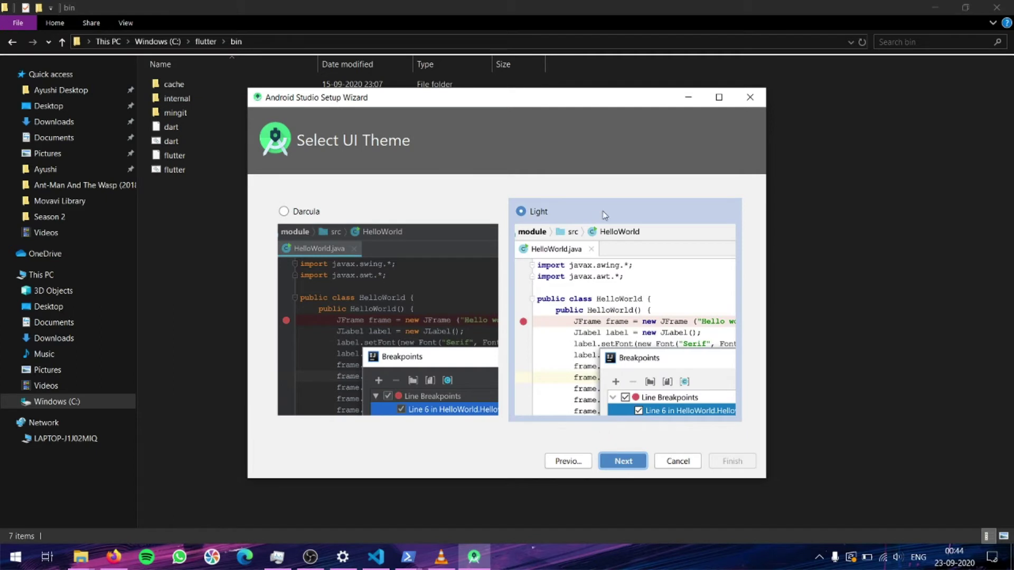
pyautogui.click(311, 212)
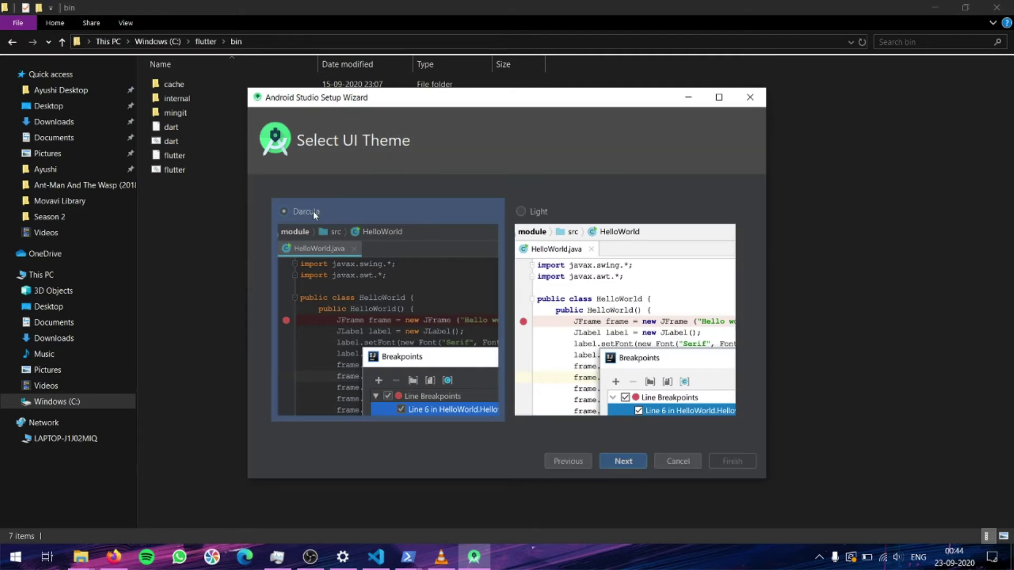
pyautogui.click(622, 463)
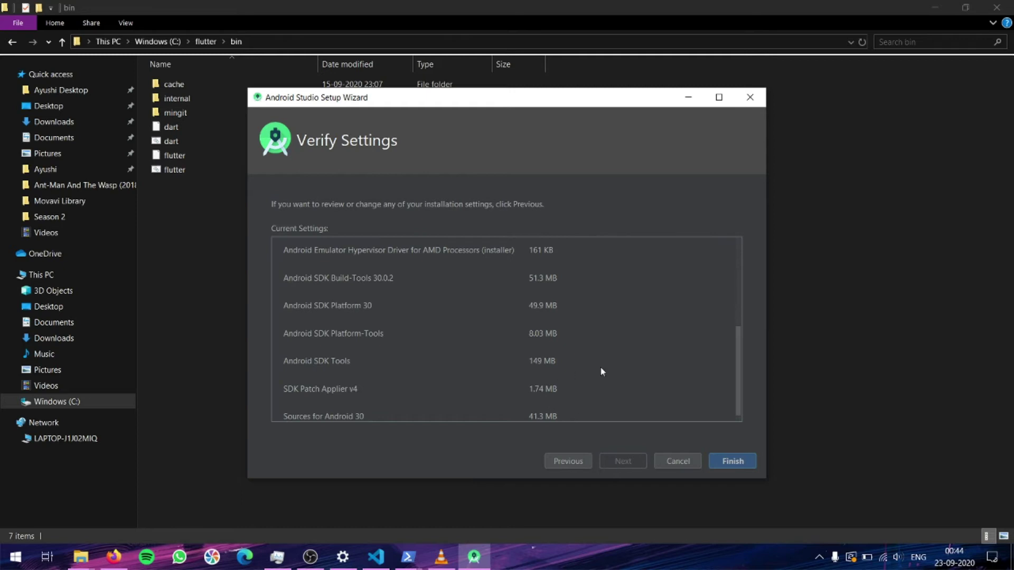
pyautogui.scroll(5, 602, 371)
pyautogui.scroll(-5, 602, 371)
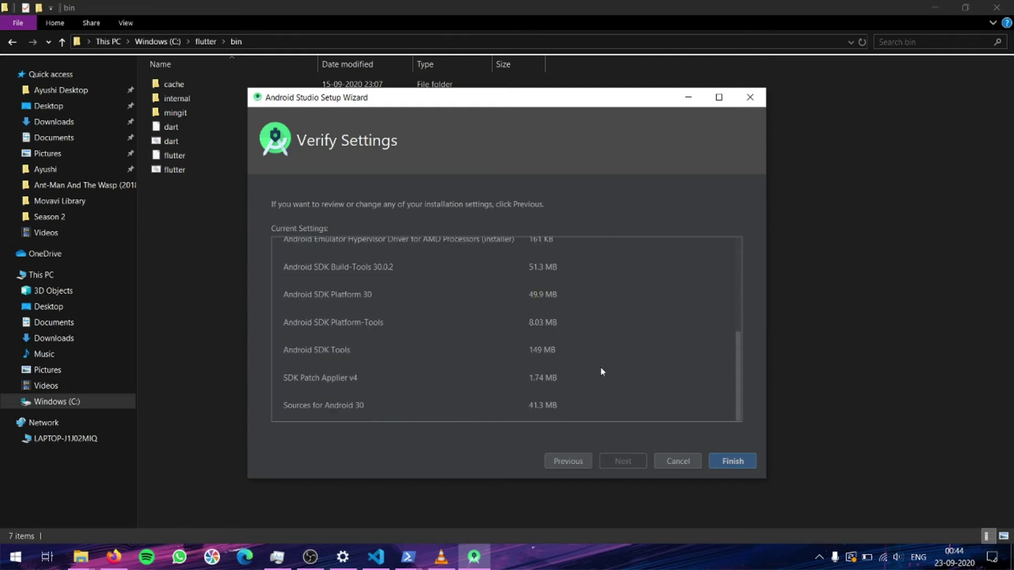
pyautogui.click(735, 461)
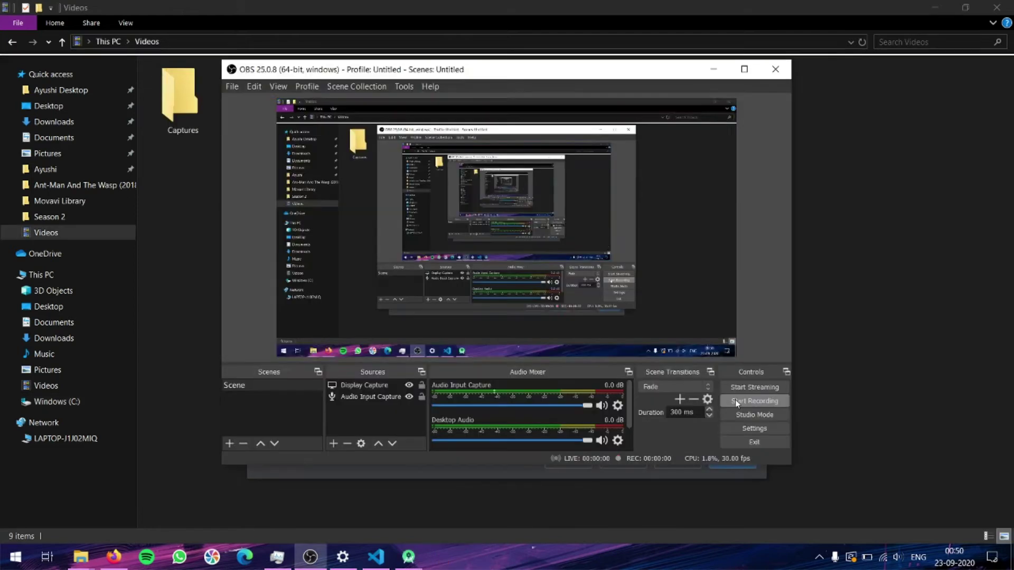
# Review the component download log in the Android Studio Setup Wizard.
pyautogui.click(716, 74)
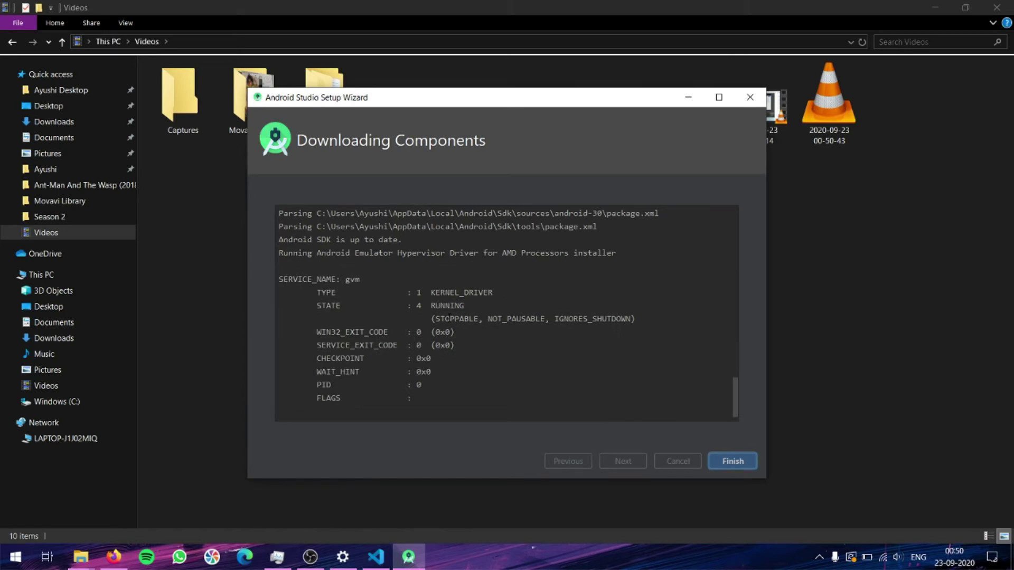
pyautogui.scroll(10, 449, 319)
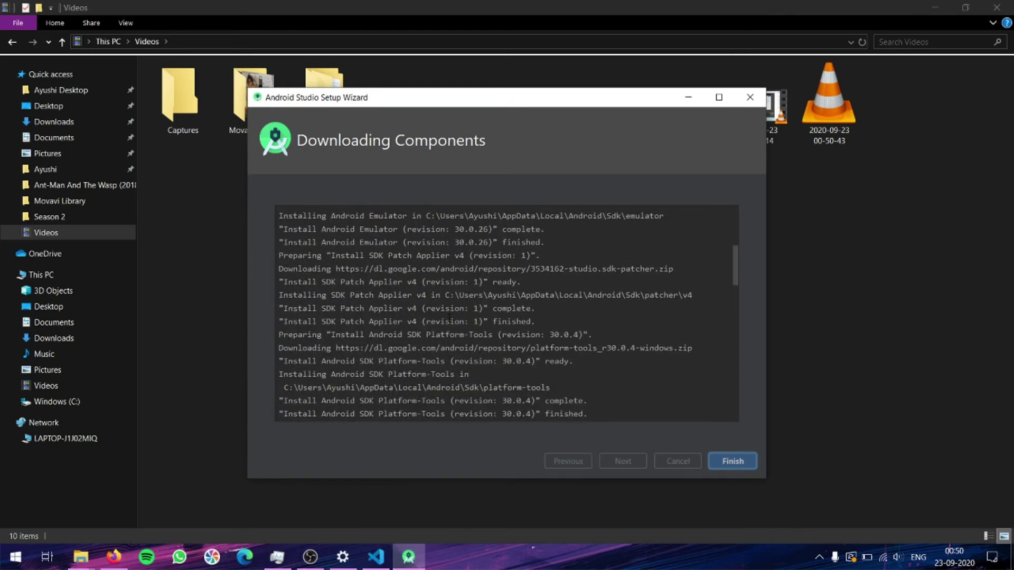
pyautogui.scroll(-8, 355, 327)
pyautogui.scroll(-8, 357, 327)
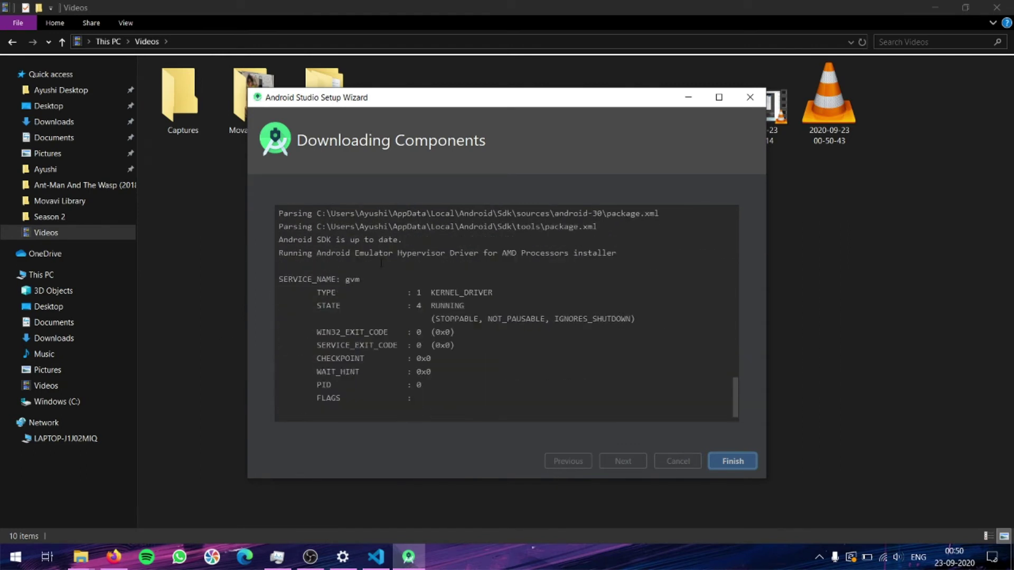
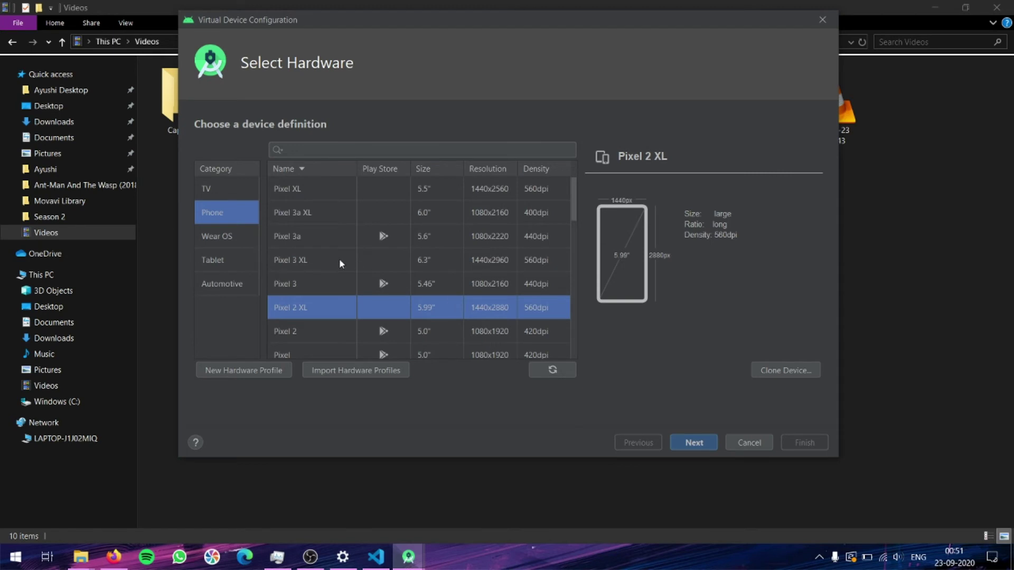
# Choose Pixel 3 XL as the virtual device hardware and compare the recommended system images with the other images.
pyautogui.click(331, 262)
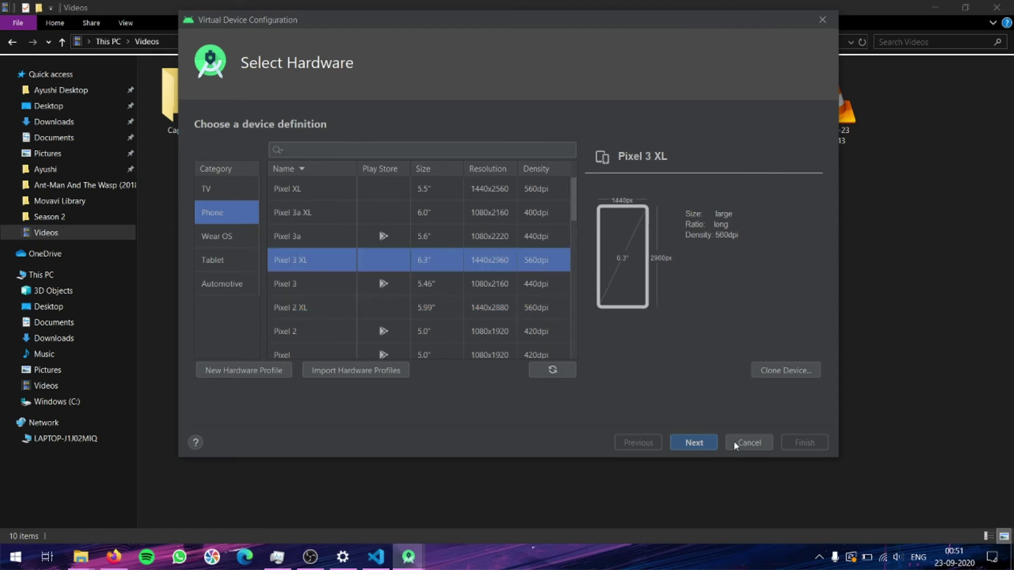
pyautogui.click(691, 445)
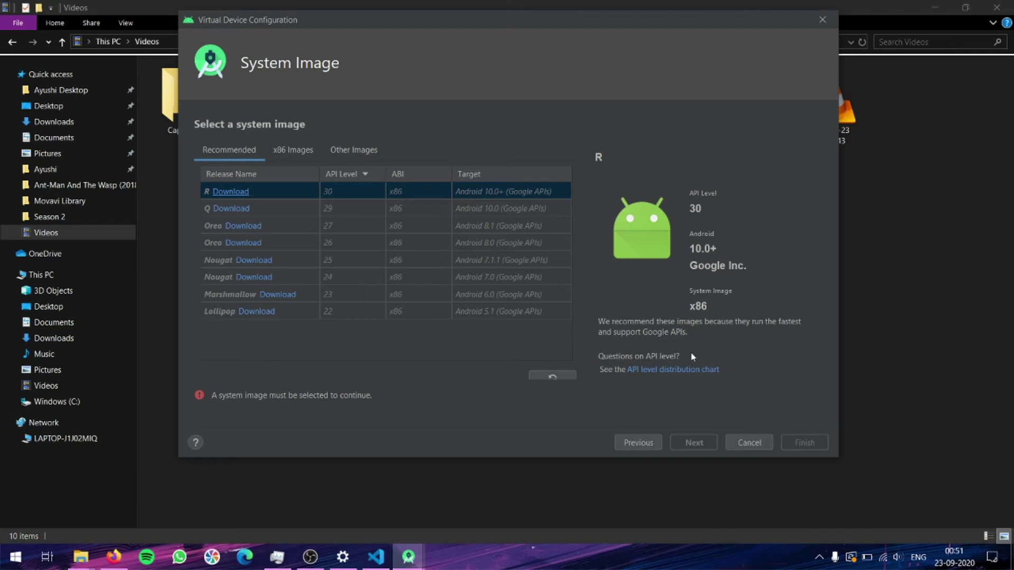
pyautogui.click(366, 146)
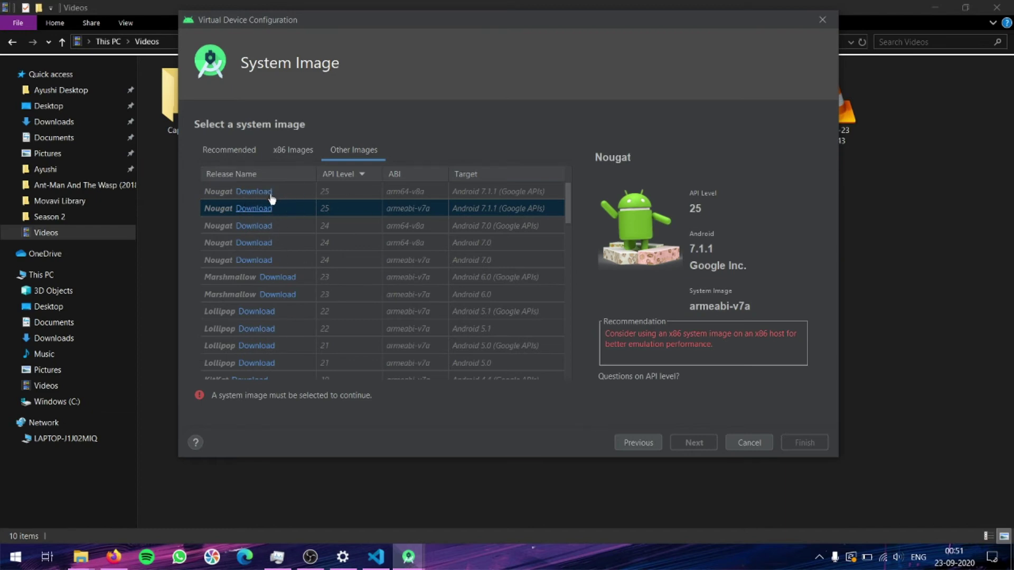
pyautogui.click(236, 153)
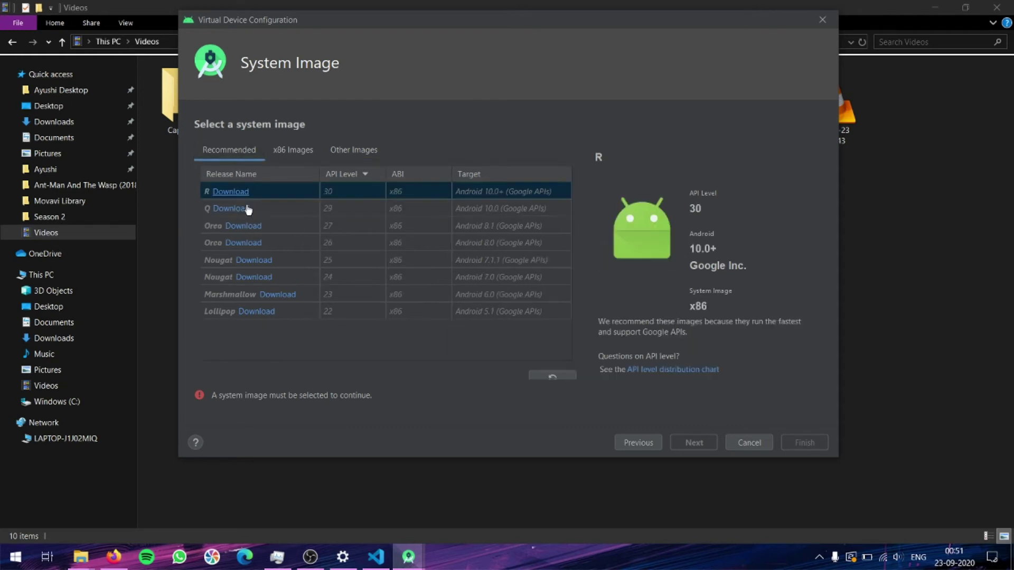
pyautogui.click(336, 155)
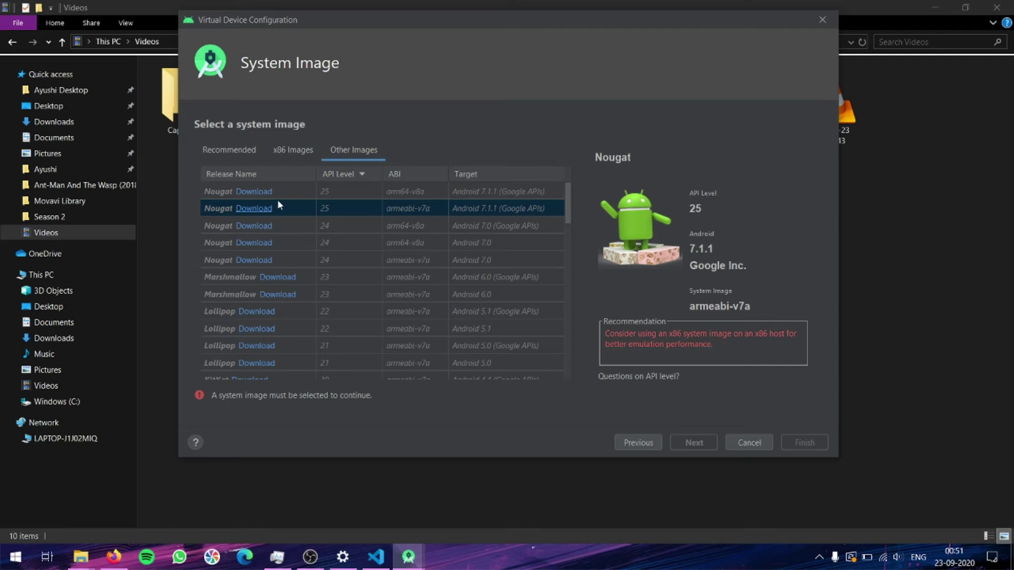
pyautogui.click(246, 153)
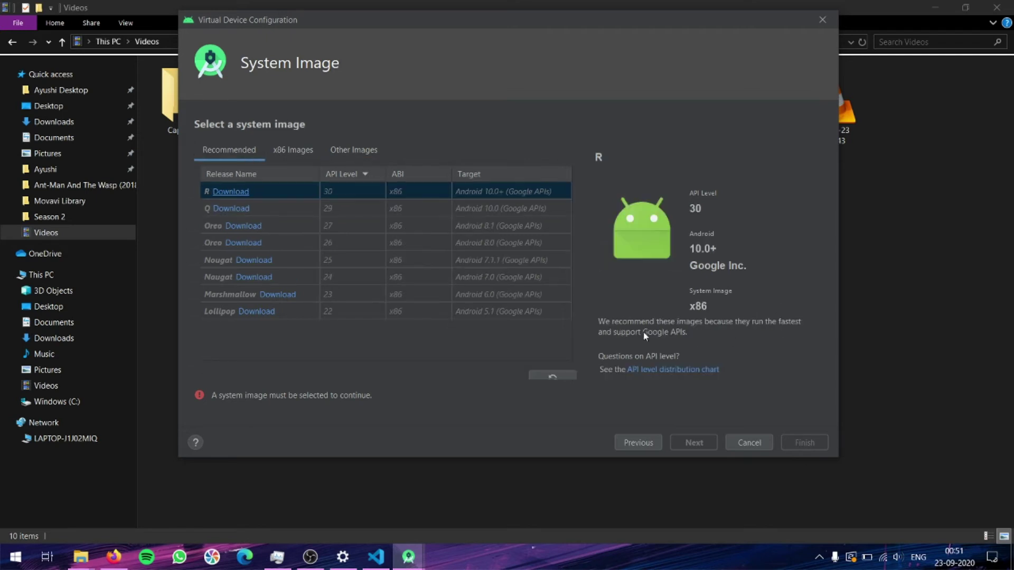
pyautogui.click(350, 151)
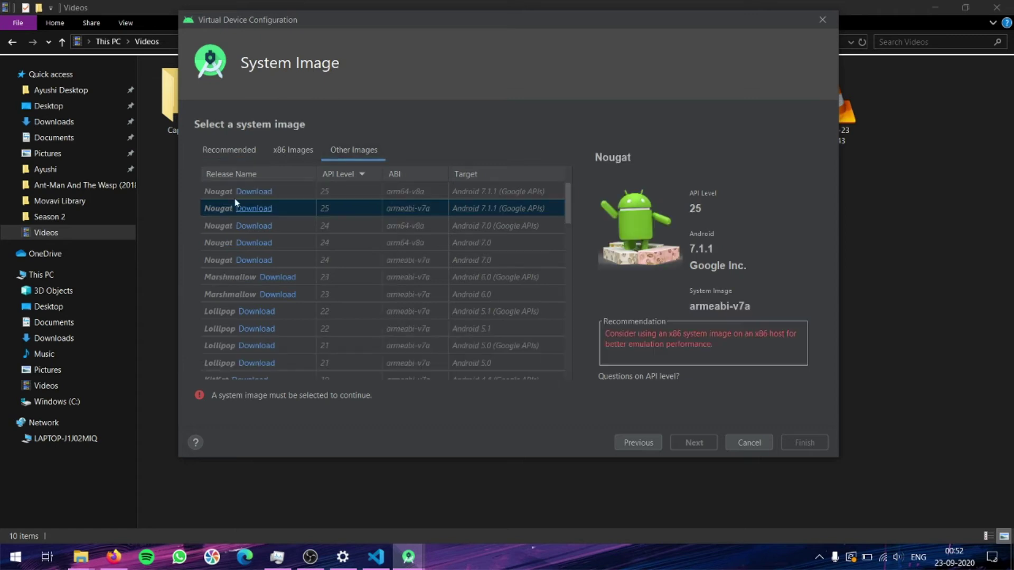
pyautogui.click(236, 151)
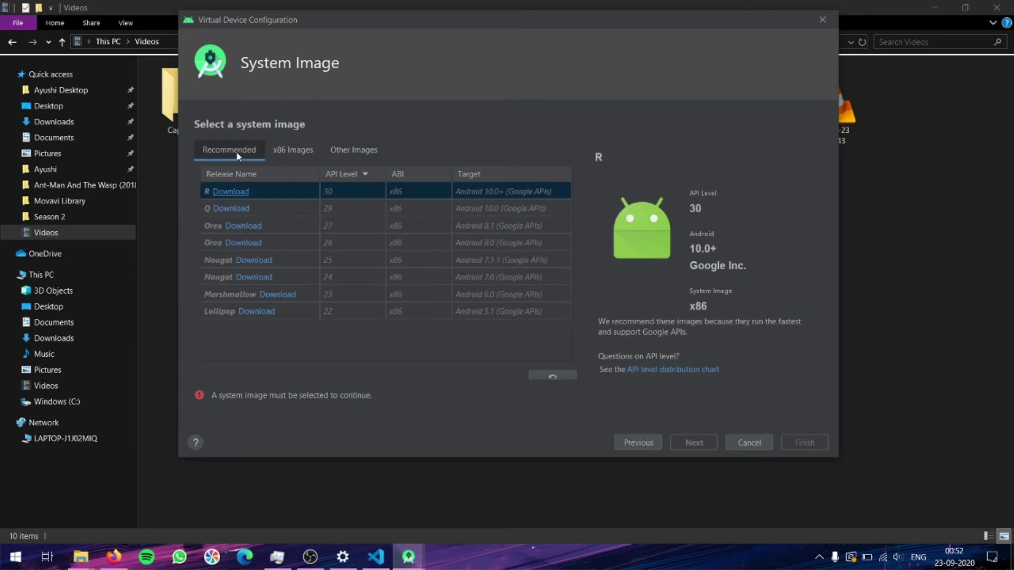
# Download the recommended Q system image (API level 29, x86), accepting the Android SDK license.
pyautogui.click(242, 209)
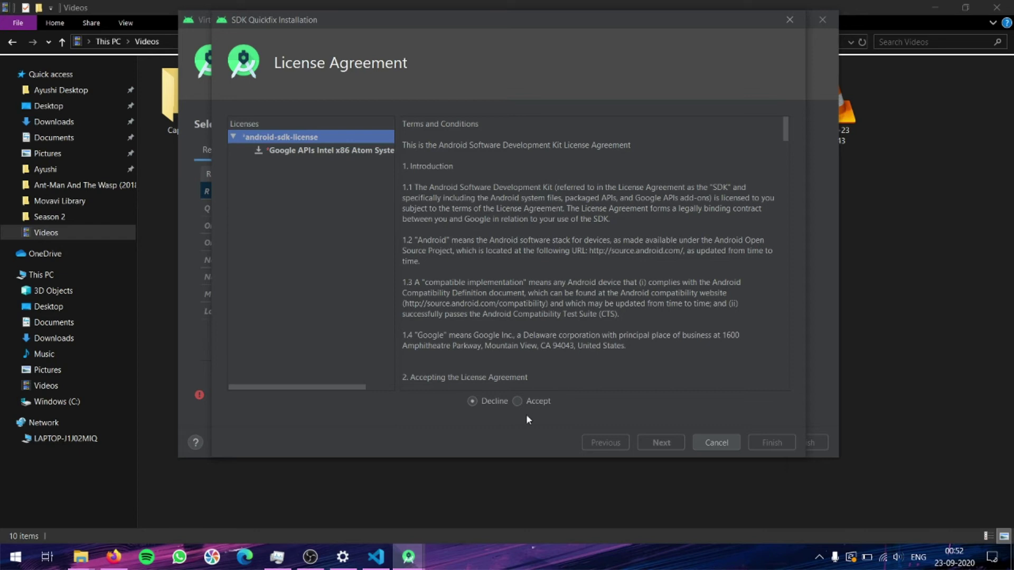
pyautogui.click(517, 401)
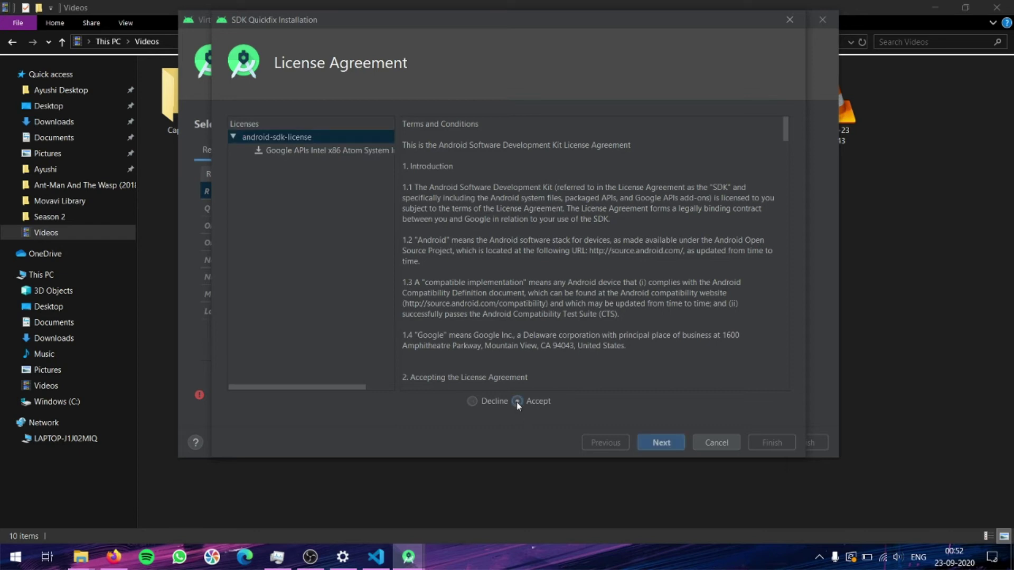
pyautogui.click(670, 447)
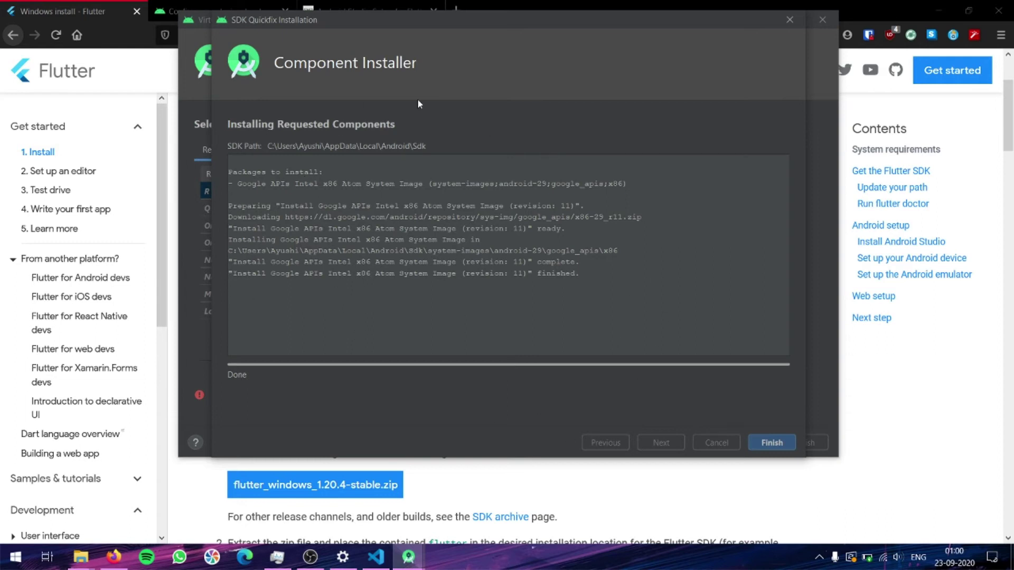
# Create the Pixel 3 XL API 29 virtual device with the downloaded Q system image and launch its emulator.
pyautogui.click(782, 444)
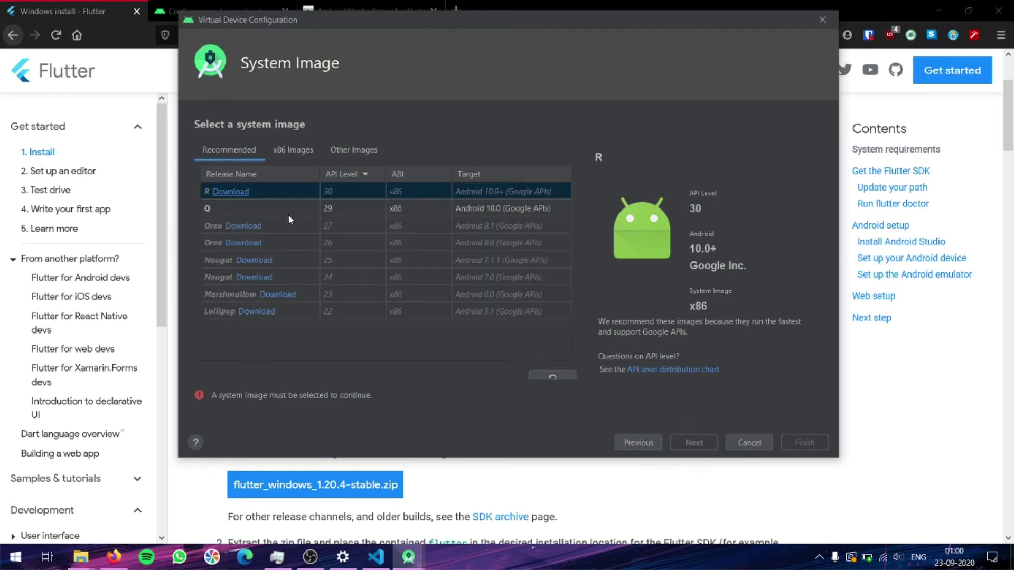
pyautogui.click(217, 208)
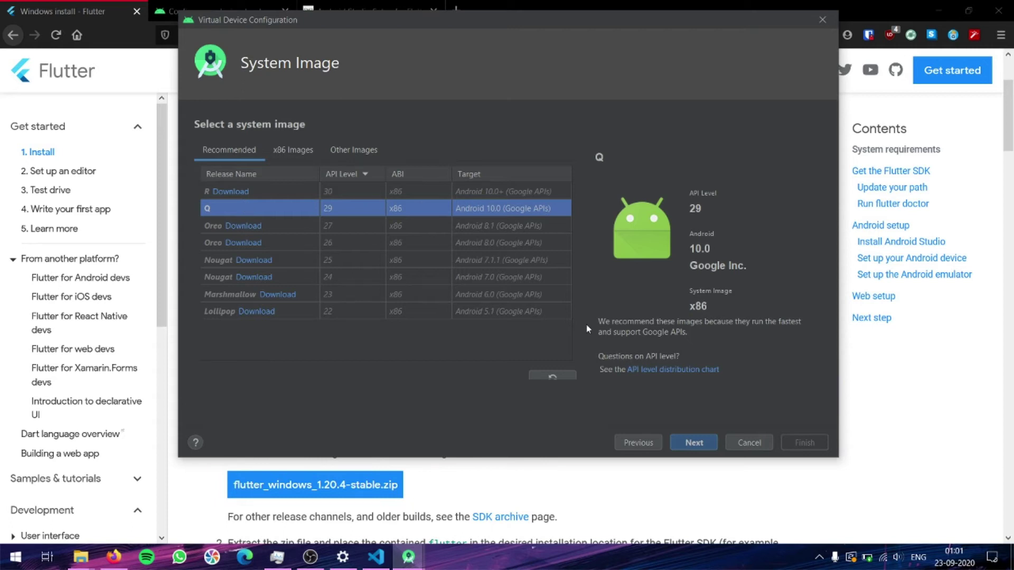
pyautogui.click(694, 443)
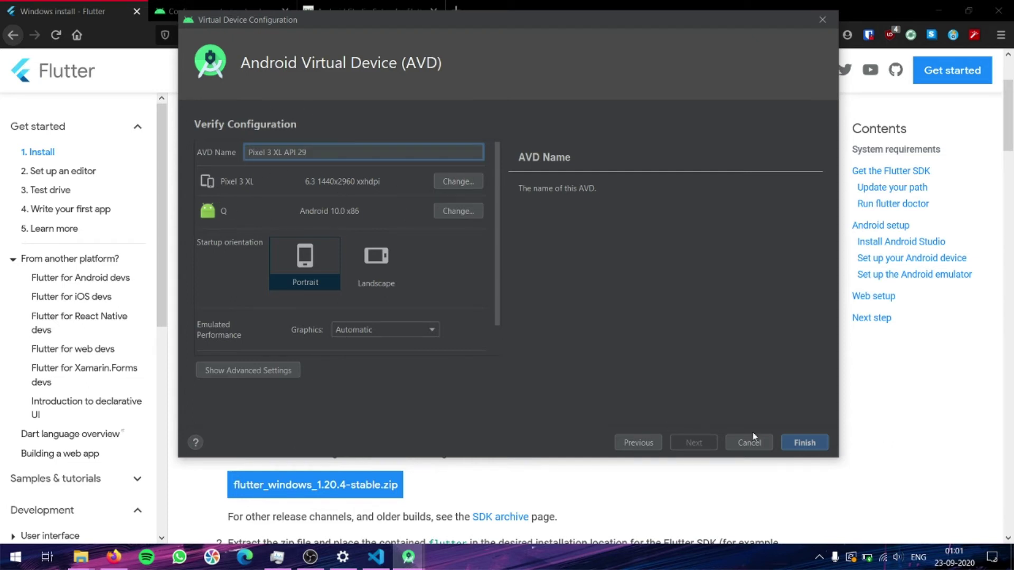
pyautogui.click(805, 443)
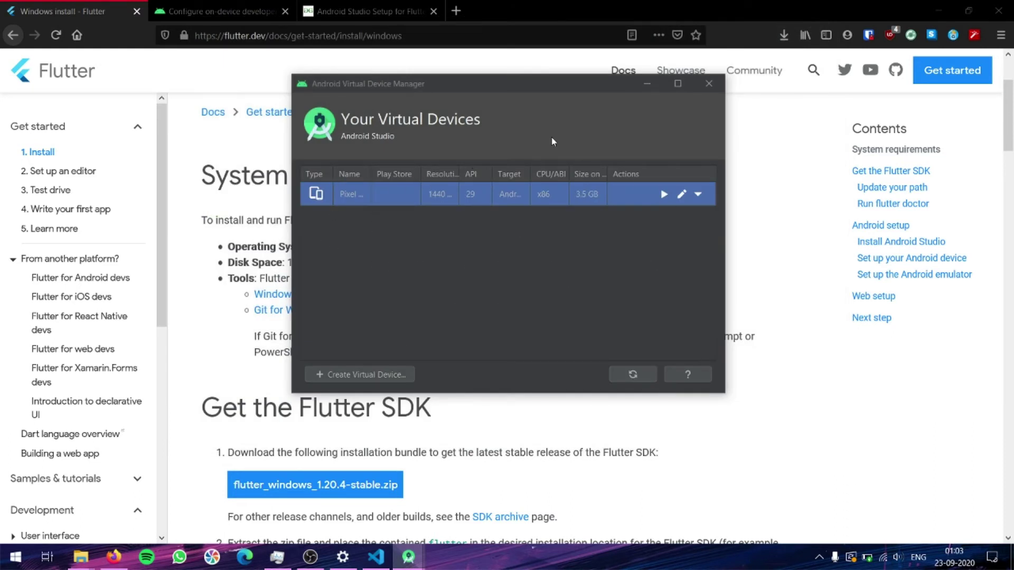
pyautogui.click(664, 194)
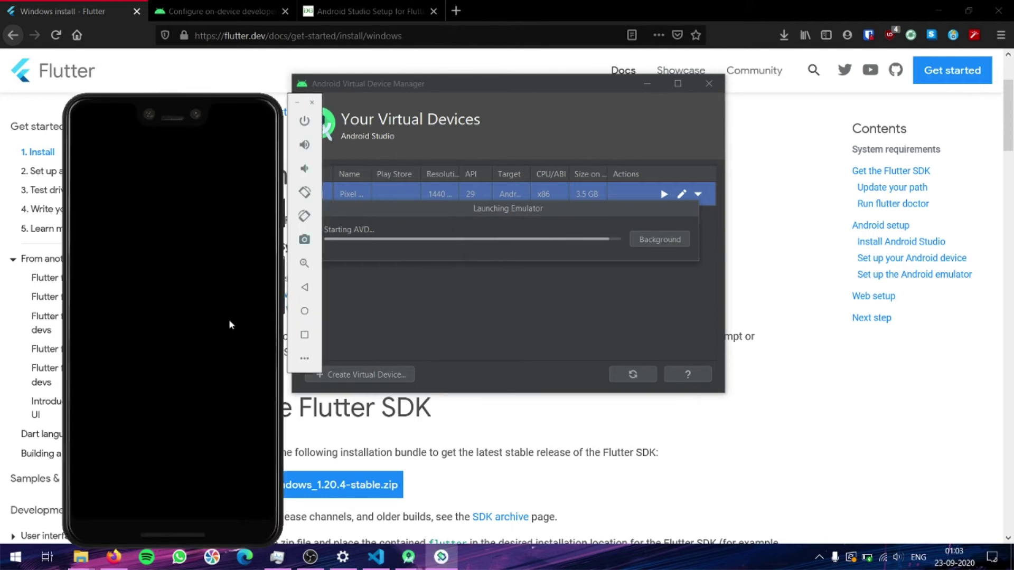
# Install the Google USB Driver from the SDK Tools in Android Studio's SDK Manager, as the Flutter device setup guide requires.
pyautogui.click(419, 446)
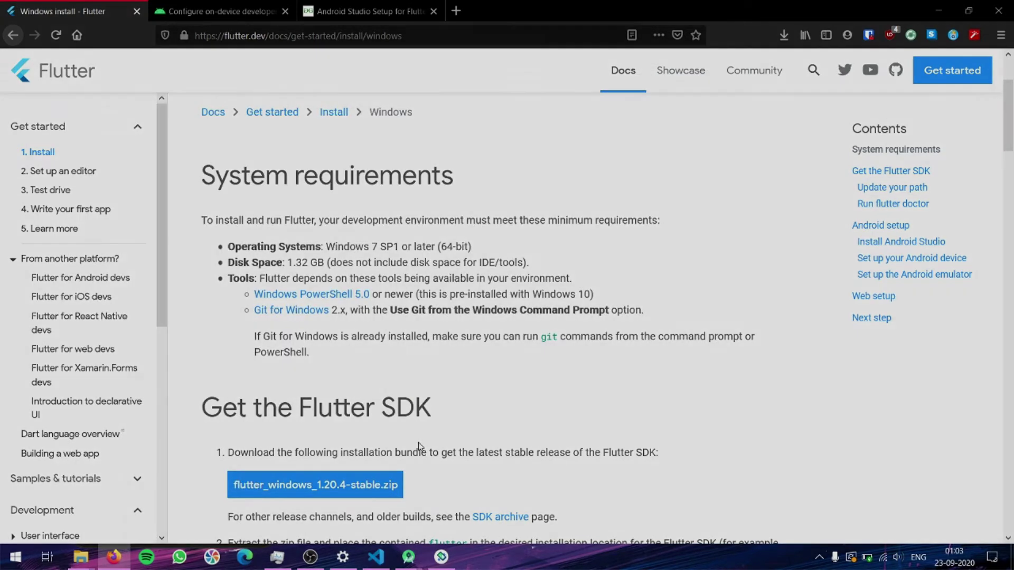
pyautogui.scroll(-3, 419, 446)
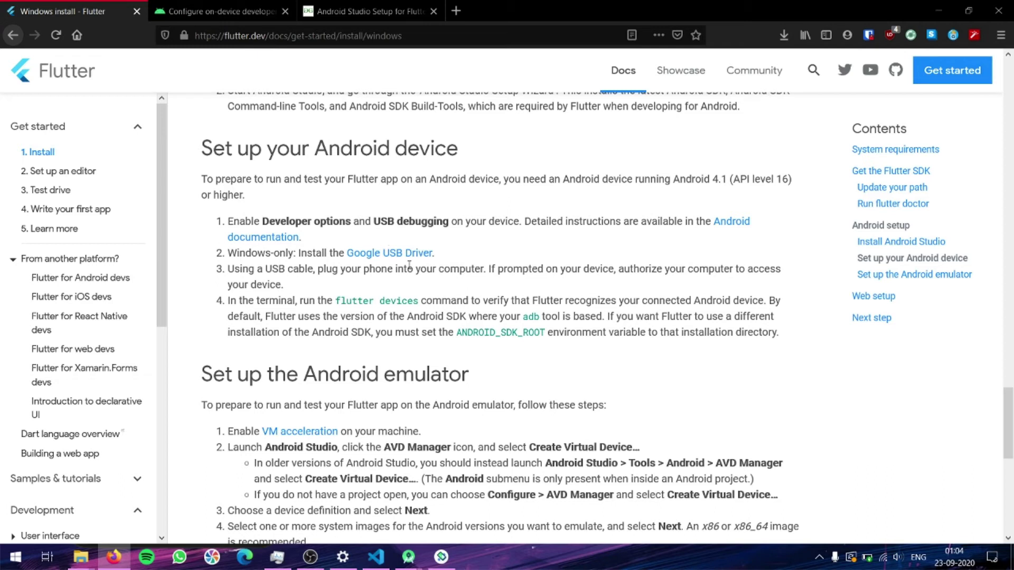
pyautogui.moveTo(411, 567)
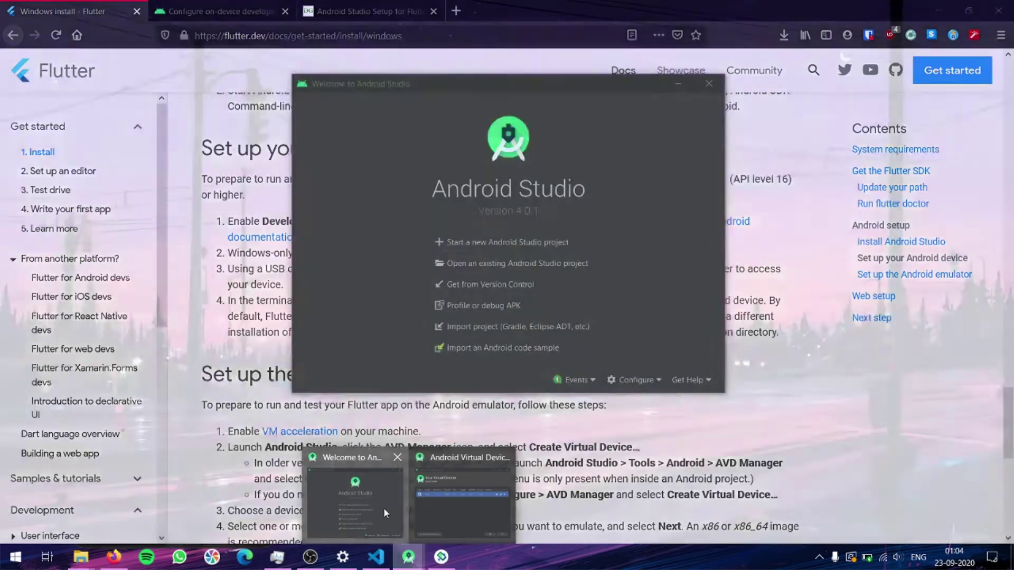
pyautogui.click(383, 508)
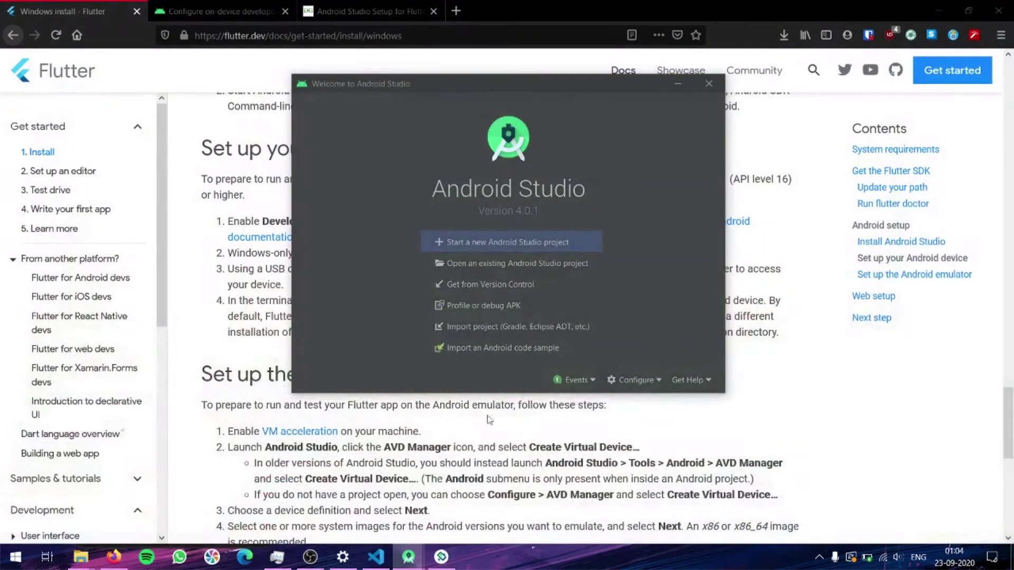
pyautogui.click(622, 380)
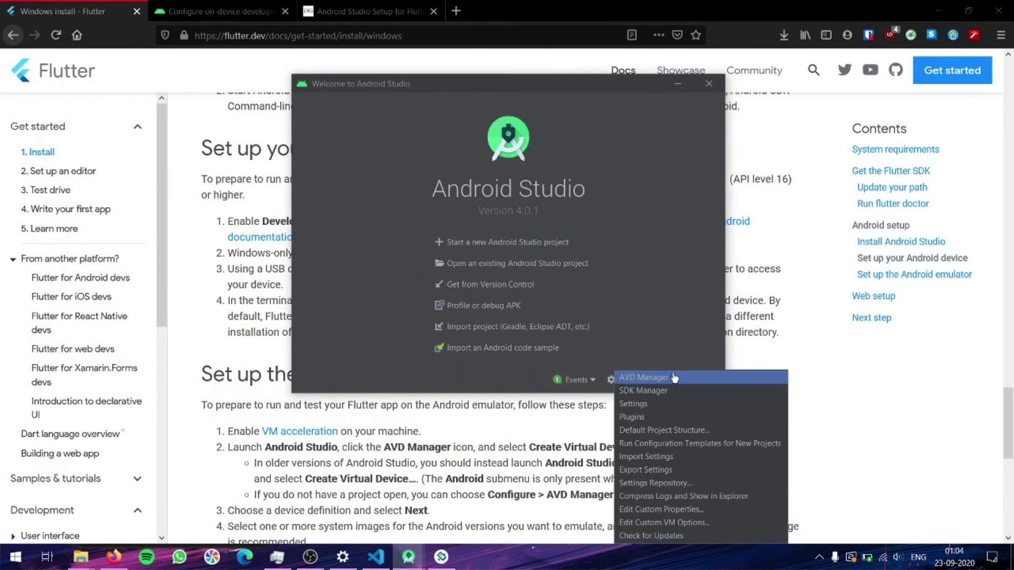
pyautogui.click(656, 392)
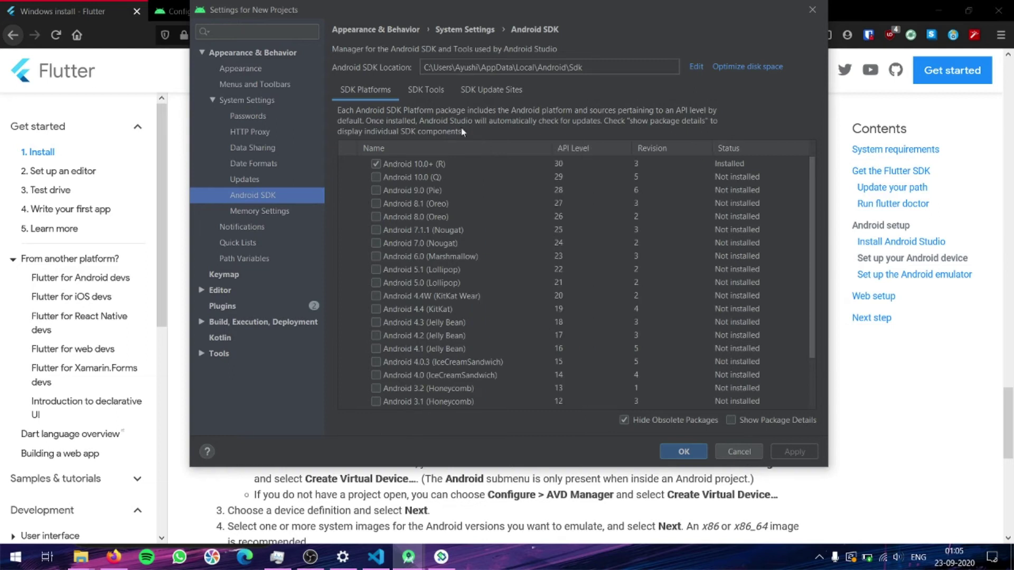
pyautogui.click(431, 93)
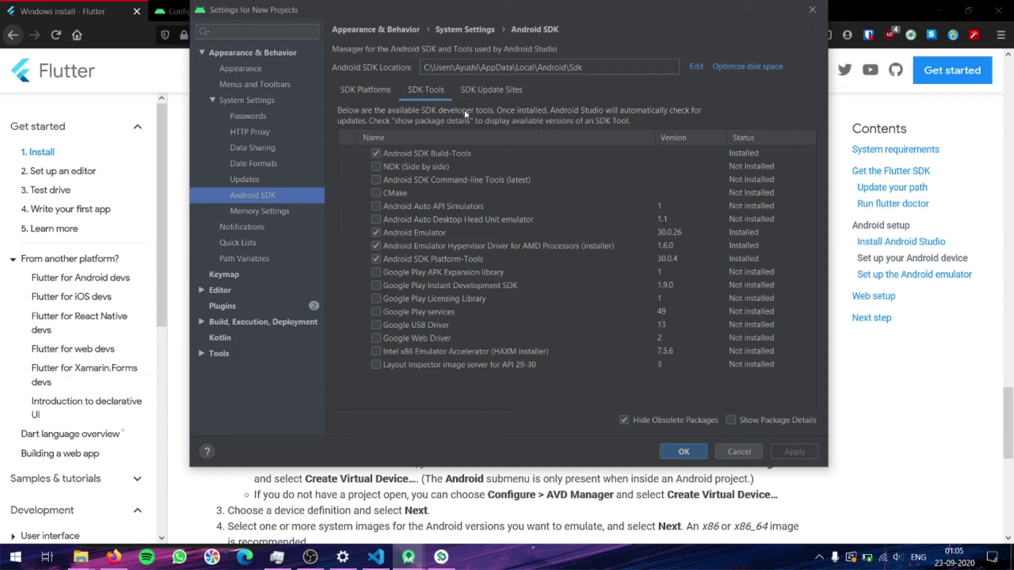
pyautogui.click(373, 325)
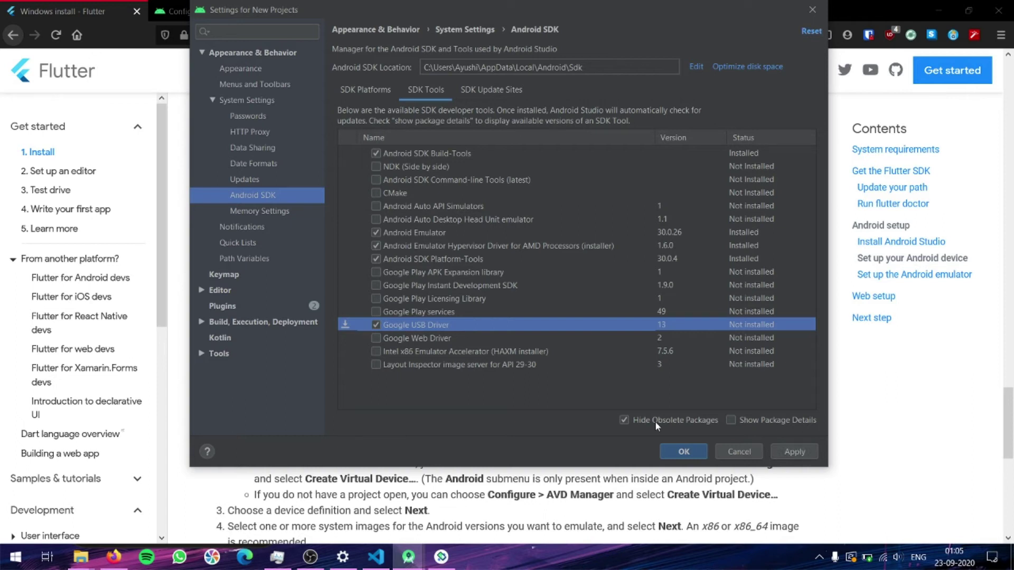
pyautogui.click(677, 447)
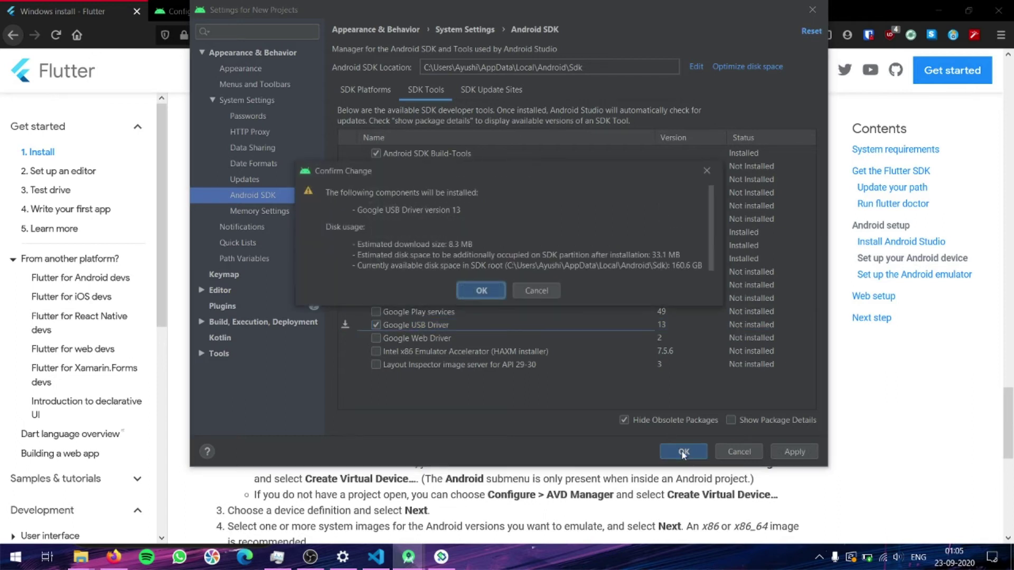
pyautogui.click(482, 295)
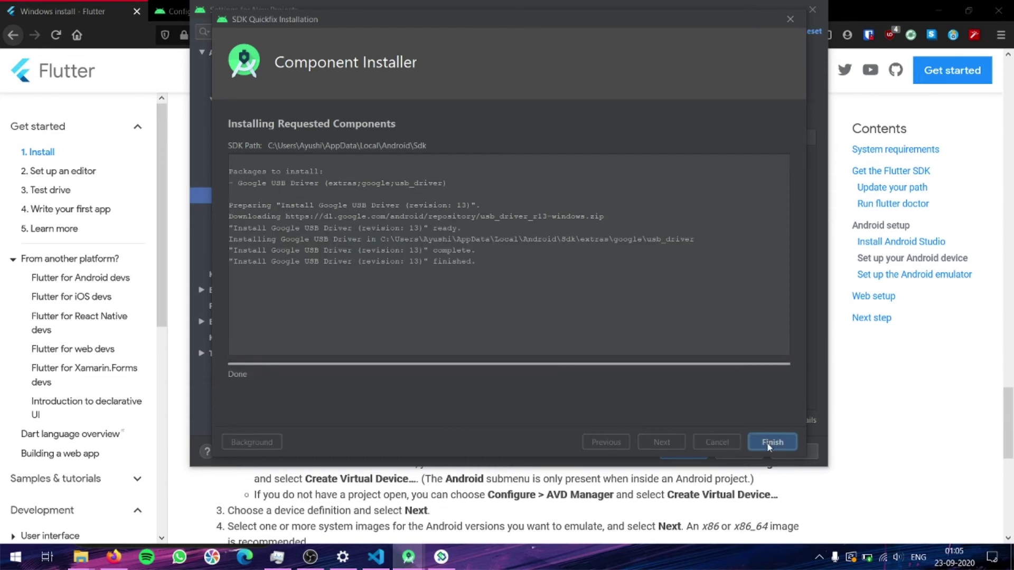
pyautogui.click(772, 443)
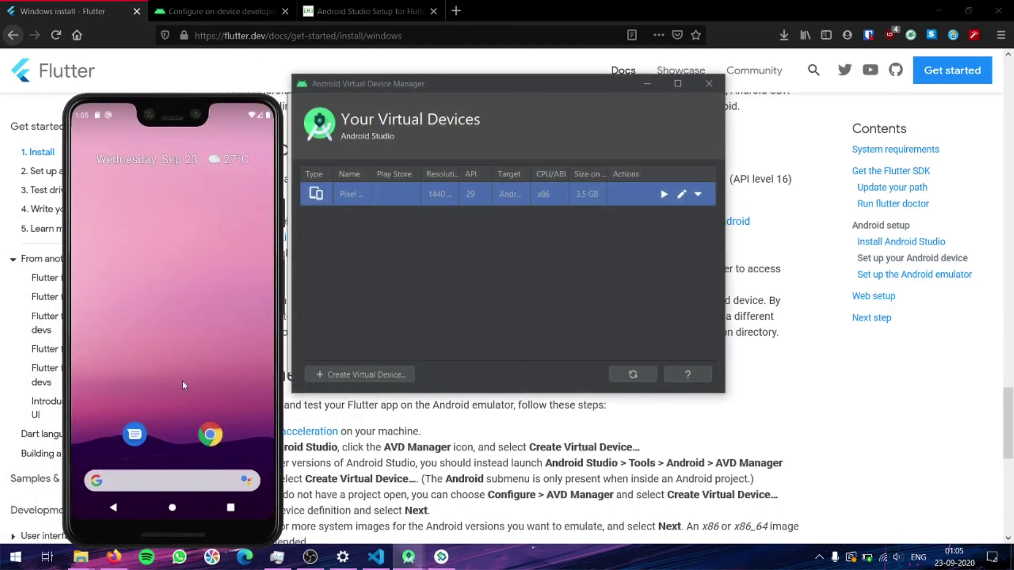
# Try out Chrome in the running Pixel 3 XL emulator and close the emulator.
pyautogui.click(213, 435)
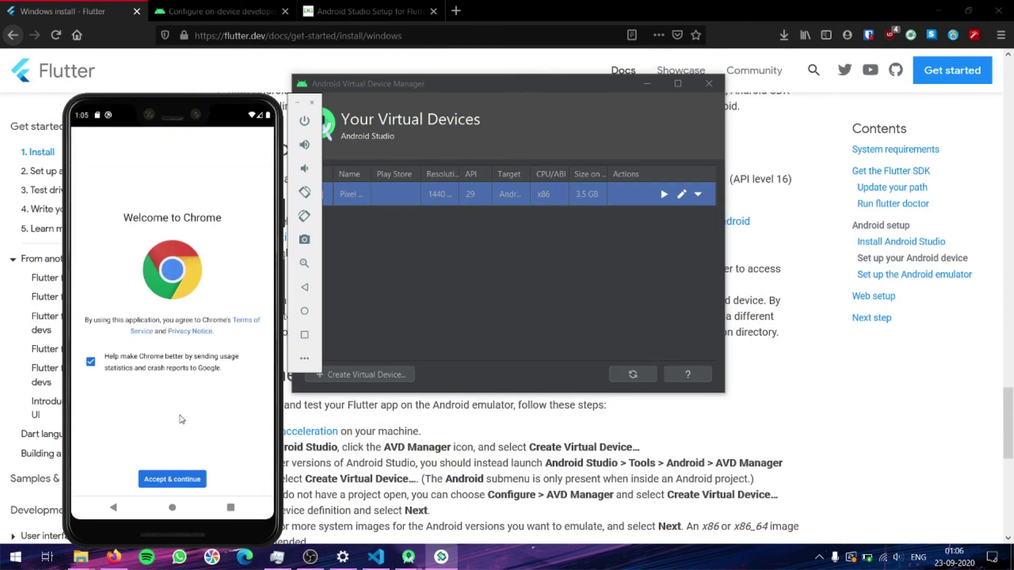
pyautogui.click(172, 507)
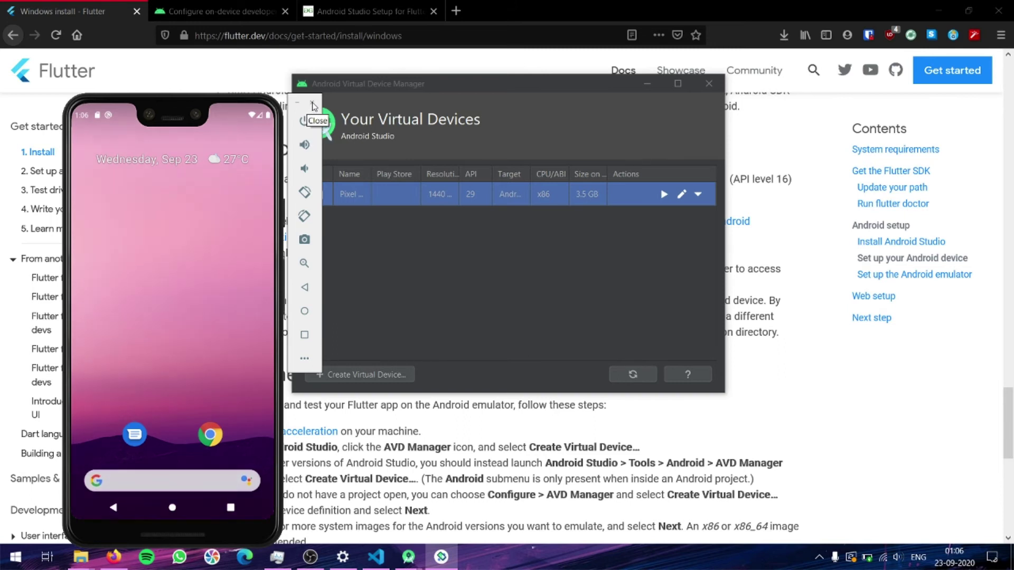
pyautogui.click(312, 103)
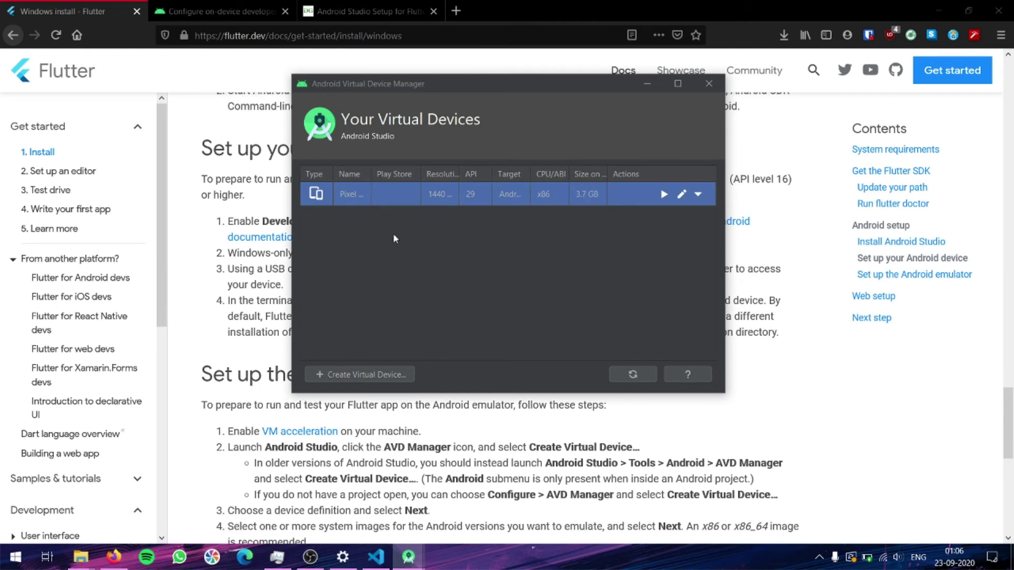
# Install the Flutter plugin from the Android Studio plugin marketplace, accepting the third-party privacy note and the required Dart plugin.
pyautogui.moveTo(408, 557)
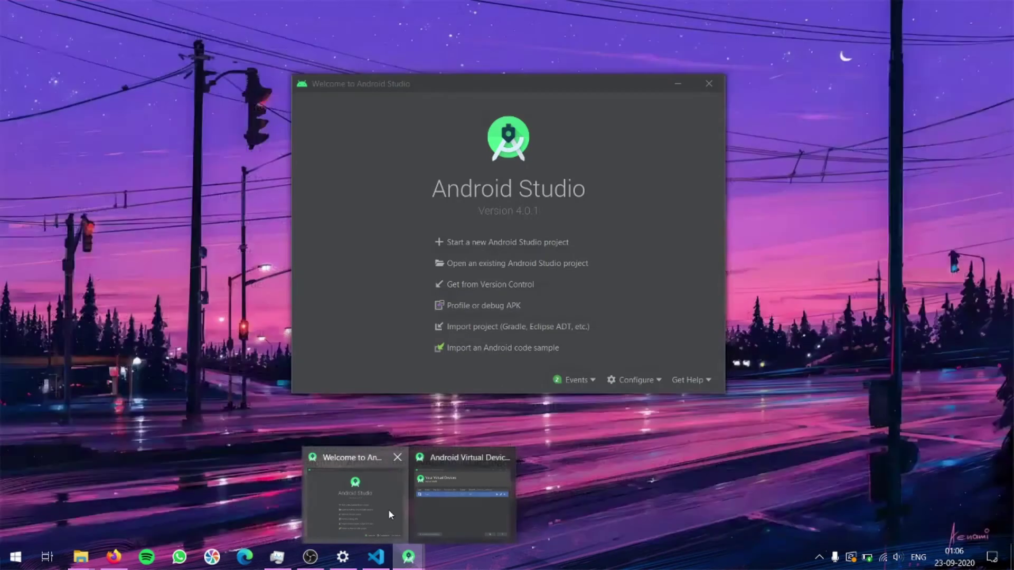
pyautogui.click(388, 509)
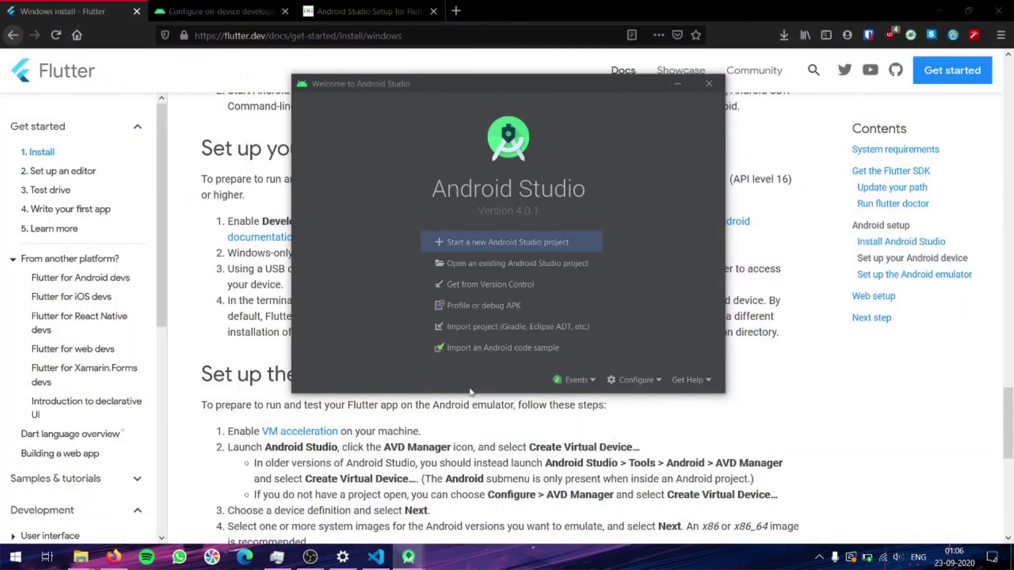
pyautogui.click(622, 381)
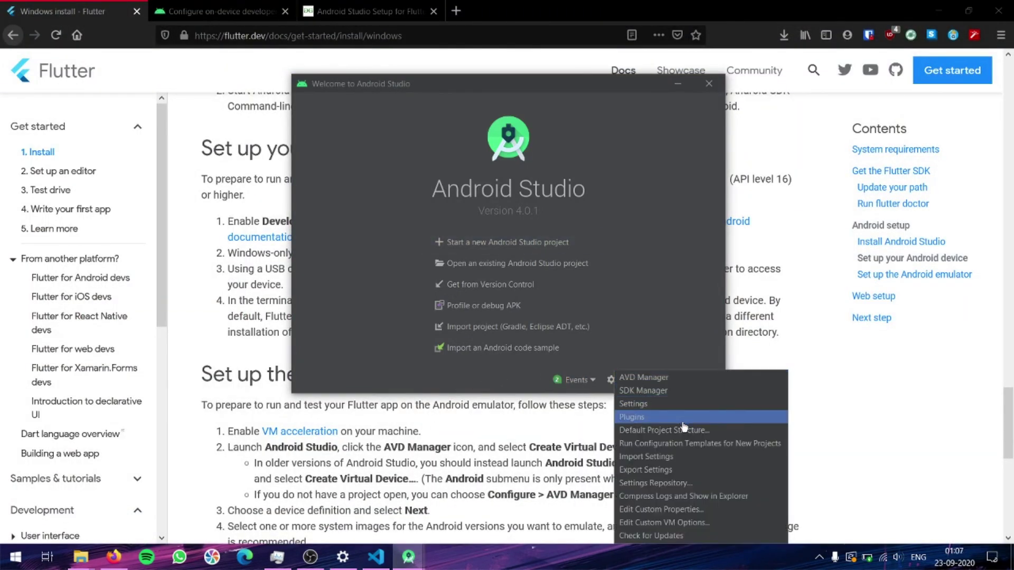
pyautogui.click(634, 417)
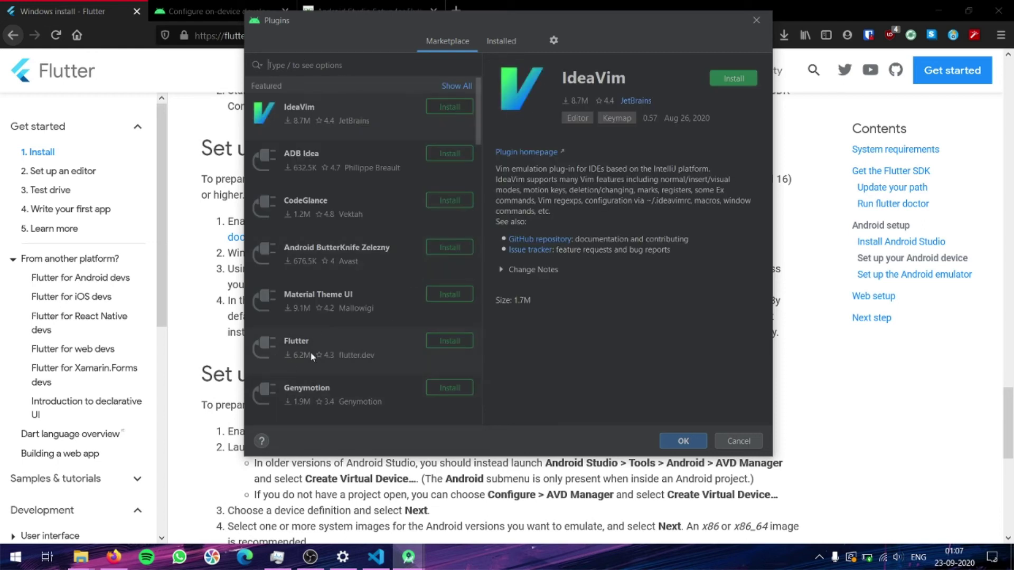
pyautogui.click(357, 347)
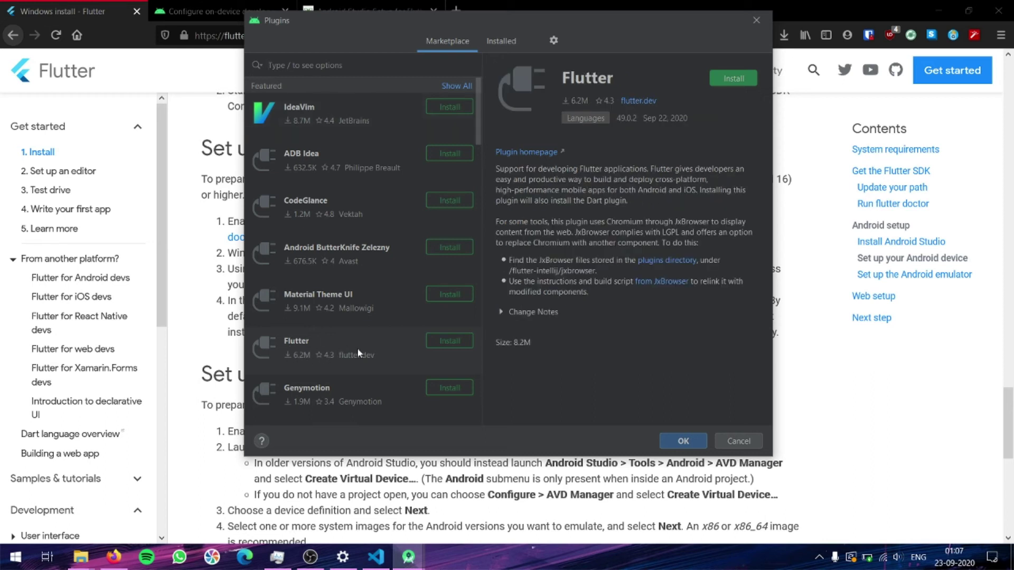
pyautogui.click(737, 75)
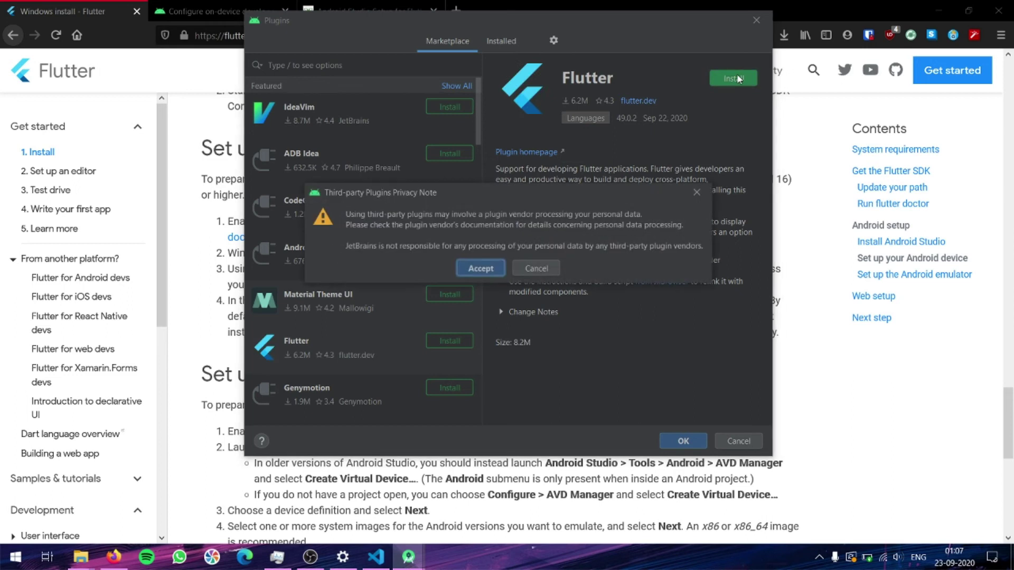
pyautogui.click(471, 268)
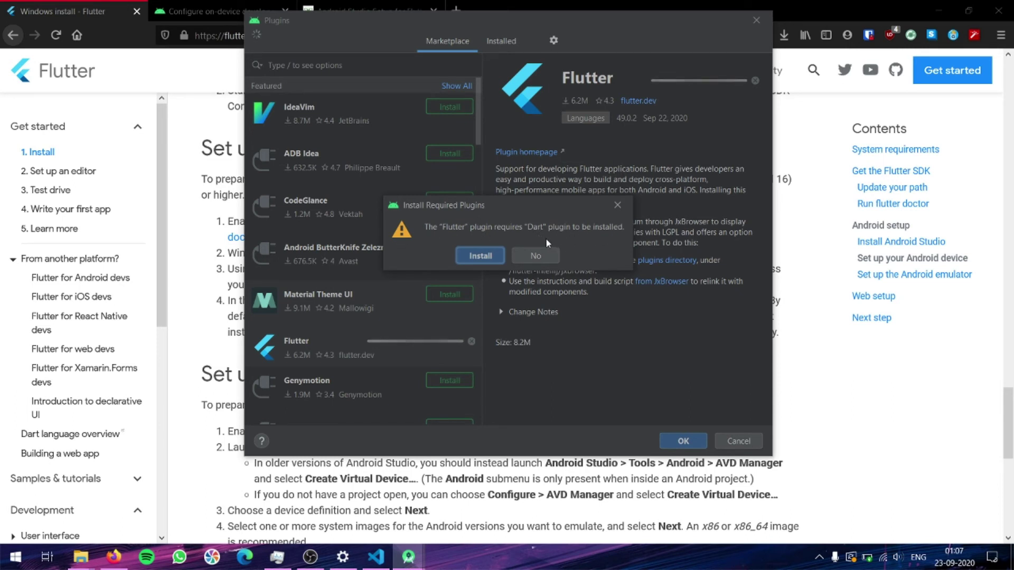
pyautogui.click(493, 250)
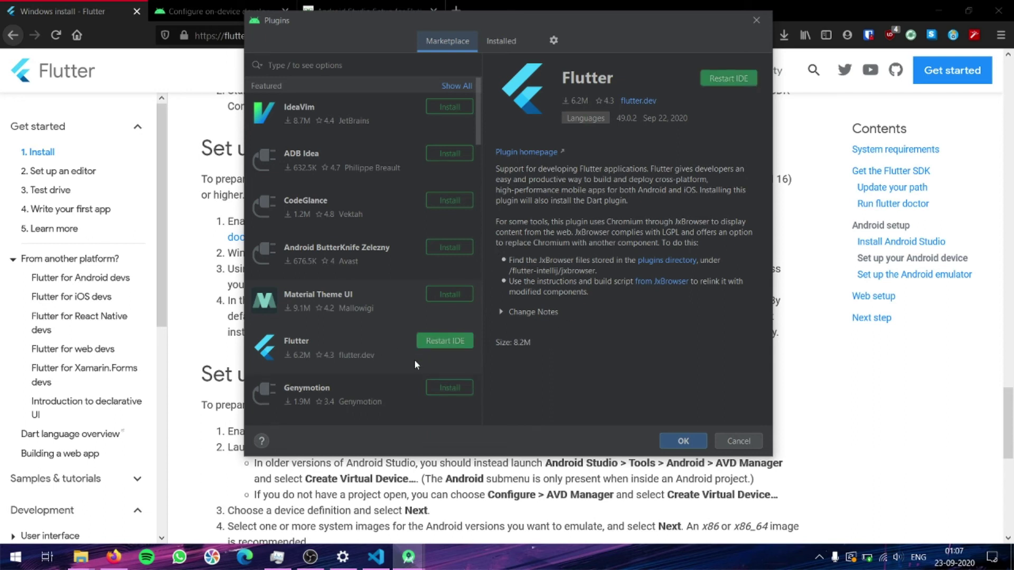
# Search the plugin marketplace for "dart" and restart Android Studio to apply the plugin changes.
pyautogui.scroll(-3, 414, 359)
pyautogui.scroll(-2, 414, 360)
pyautogui.scroll(5, 414, 359)
pyautogui.click(330, 62)
pyautogui.write('dart')
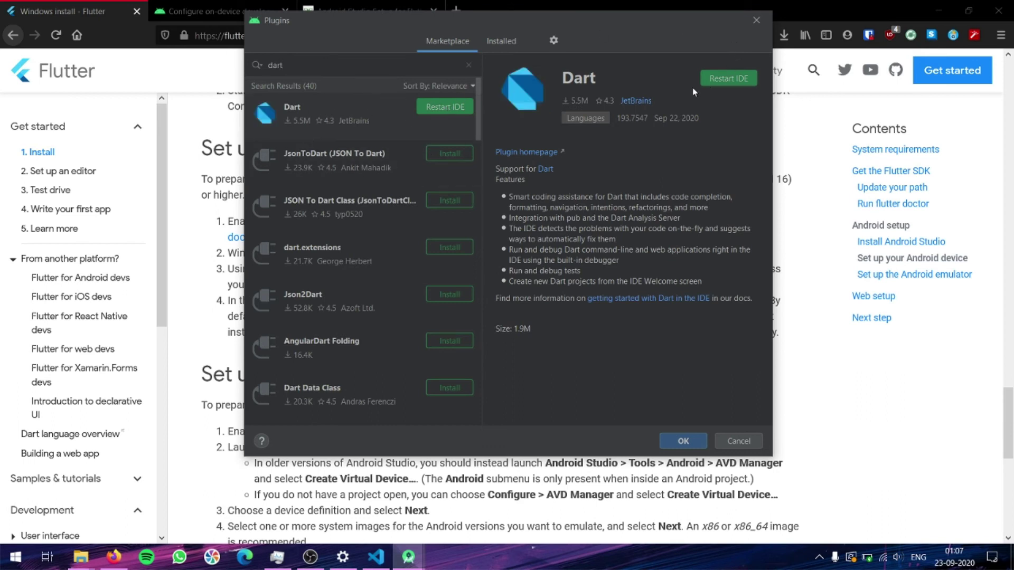
pyautogui.click(726, 78)
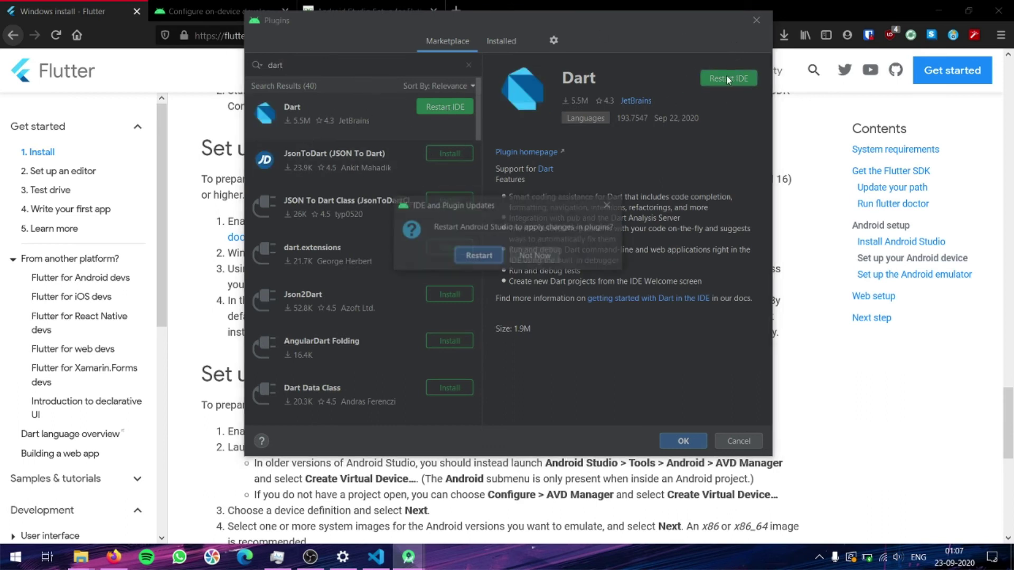
pyautogui.click(481, 259)
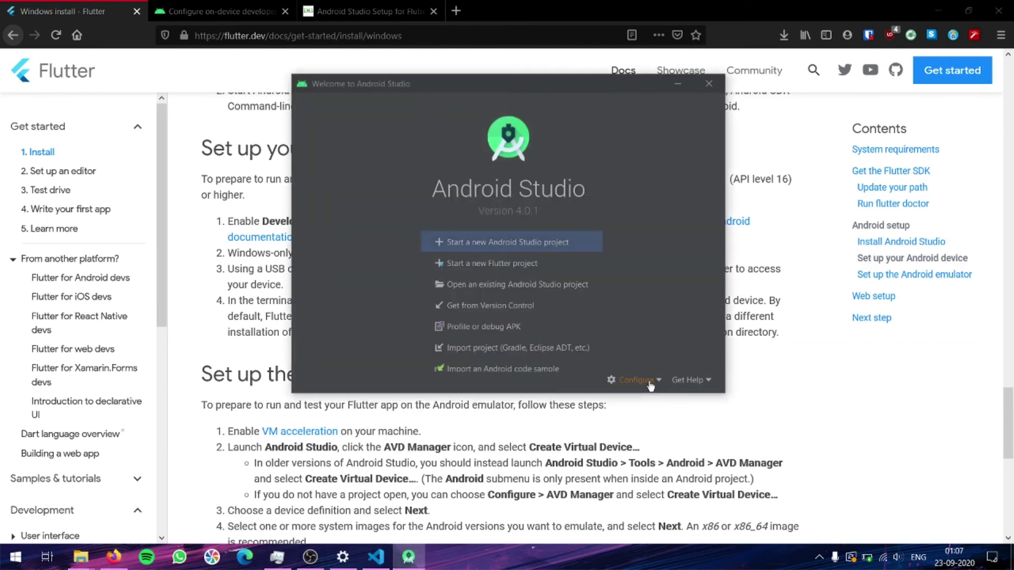
# Check the list of installed plugins in Android Studio.
pyautogui.click(636, 380)
pyautogui.click(660, 417)
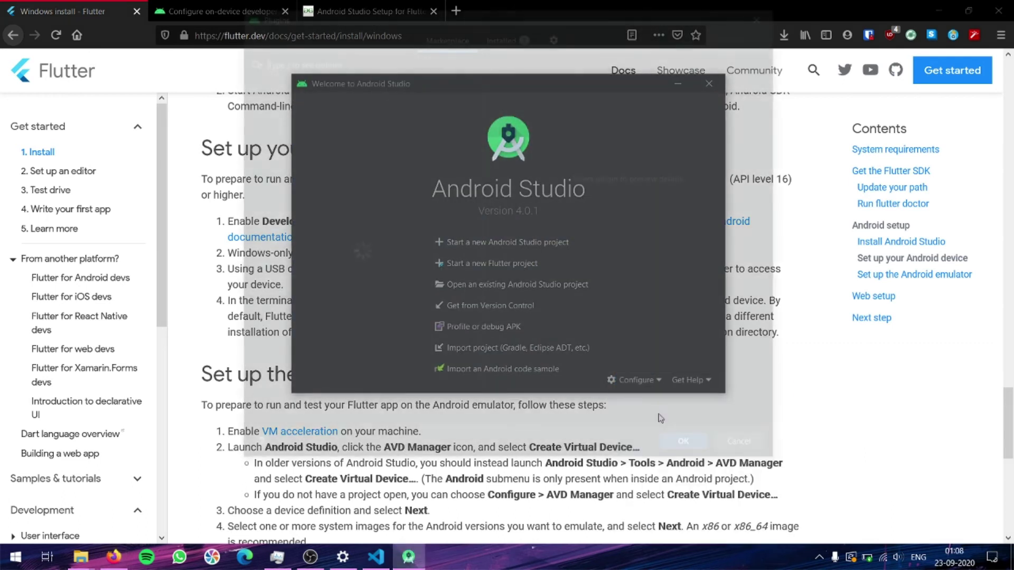
pyautogui.click(508, 43)
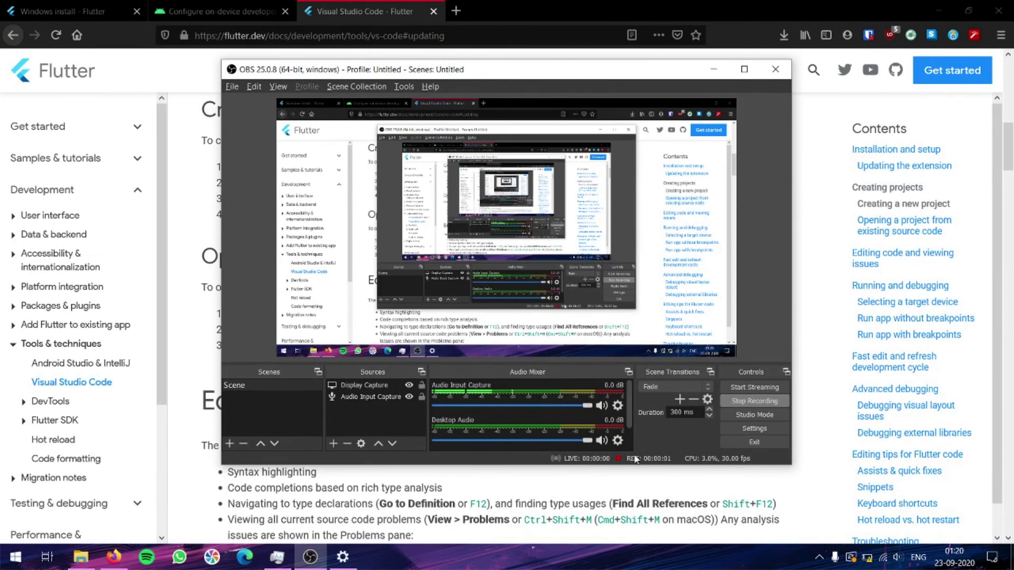
# Open a Windows PowerShell window and run "flutter doctor" to check the Flutter installation.
pyautogui.click(530, 505)
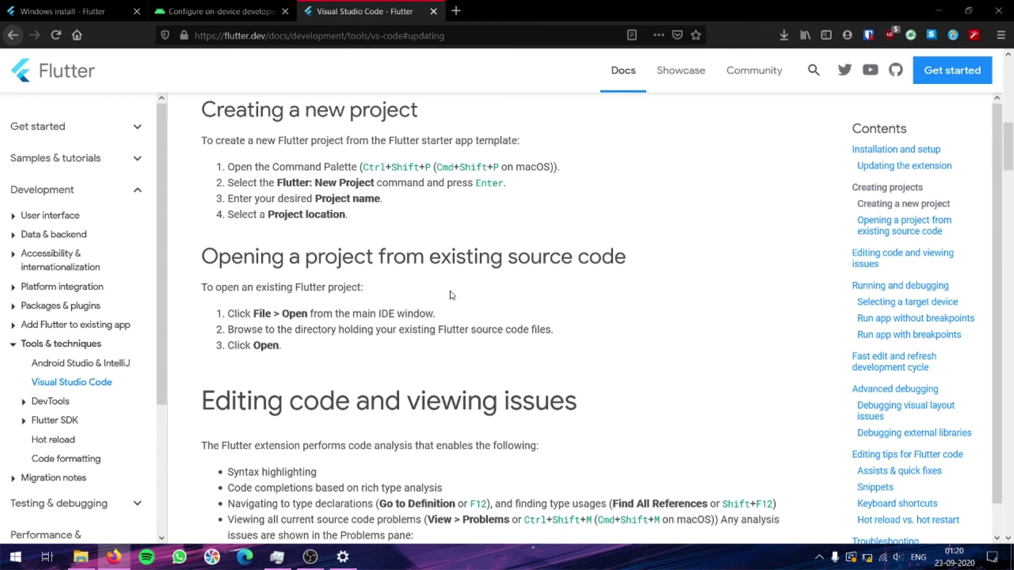
pyautogui.press('super+x')
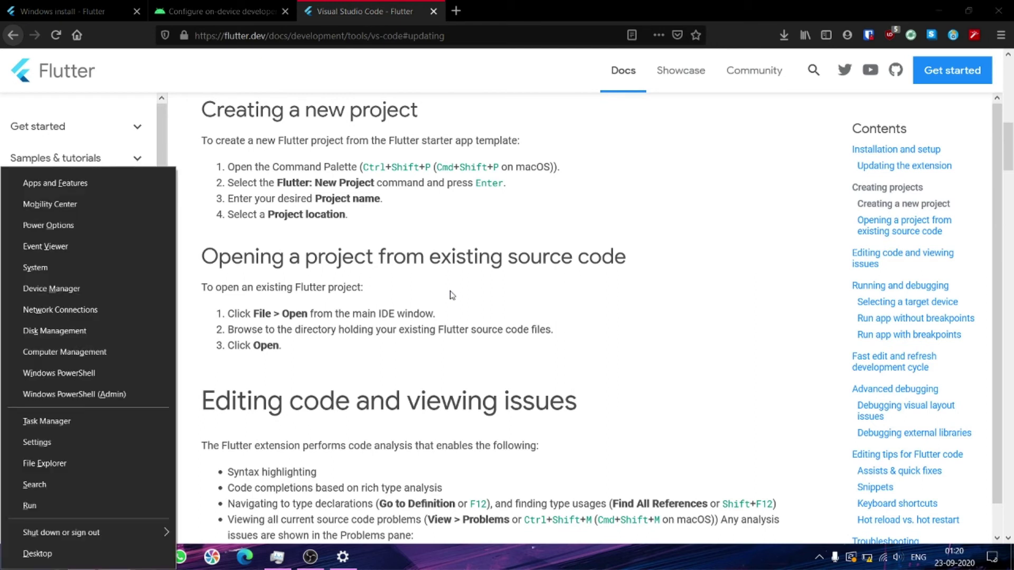
pyautogui.click(138, 372)
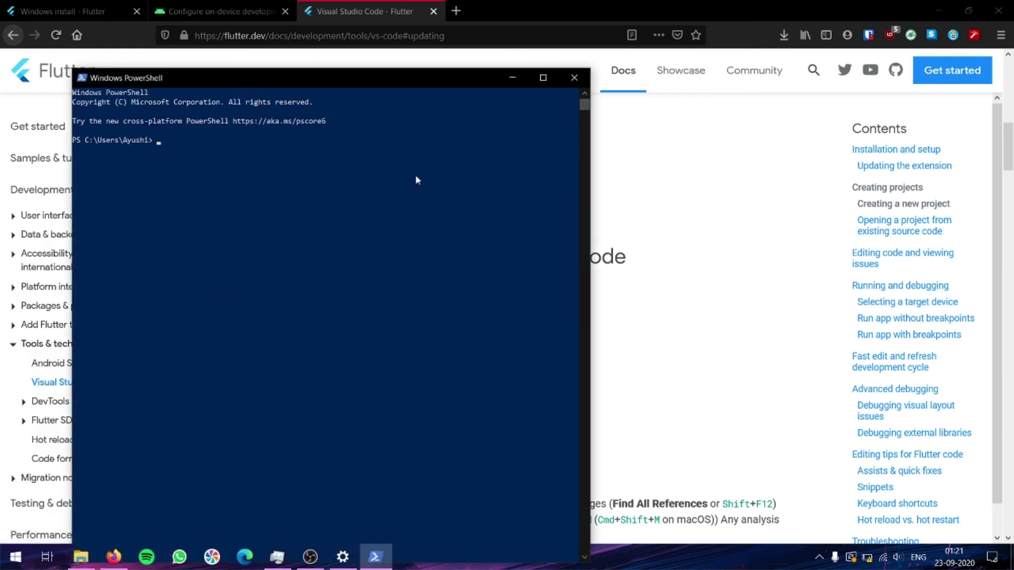
pyautogui.write('flutter doctor')
pyautogui.press('Return')
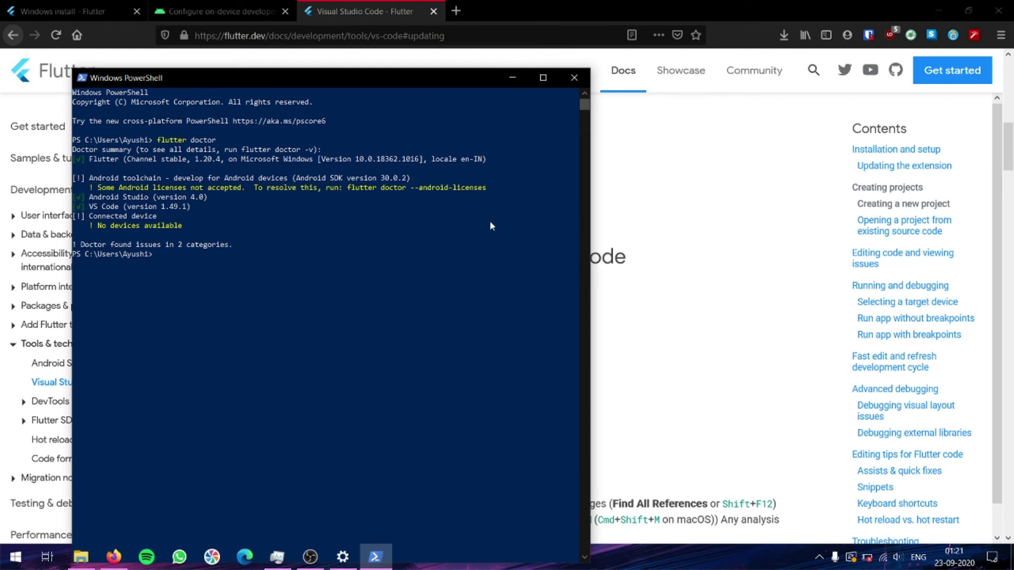
# Run "flutter doctor --android-licenses" and agree to review the licences that have not been accepted.
pyautogui.write('flutter doctor --andrioid-licenses')
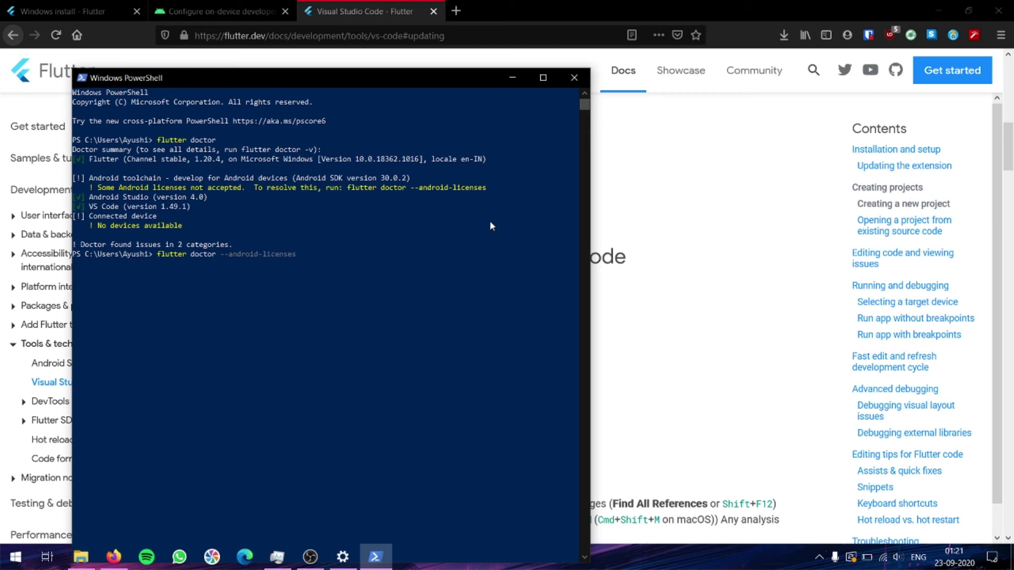
pyautogui.press('Return')
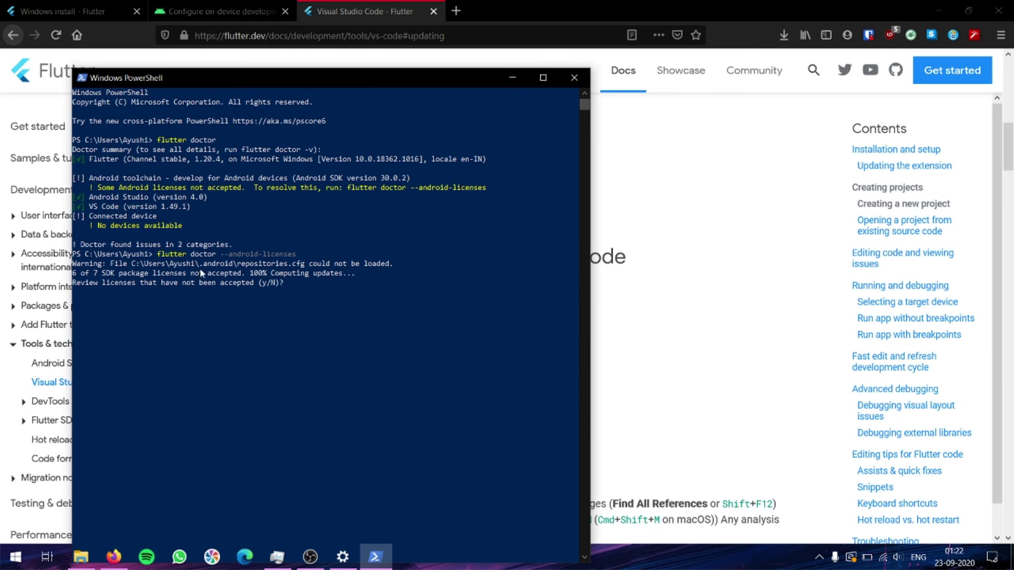
pyautogui.write('y')
pyautogui.press('Return')
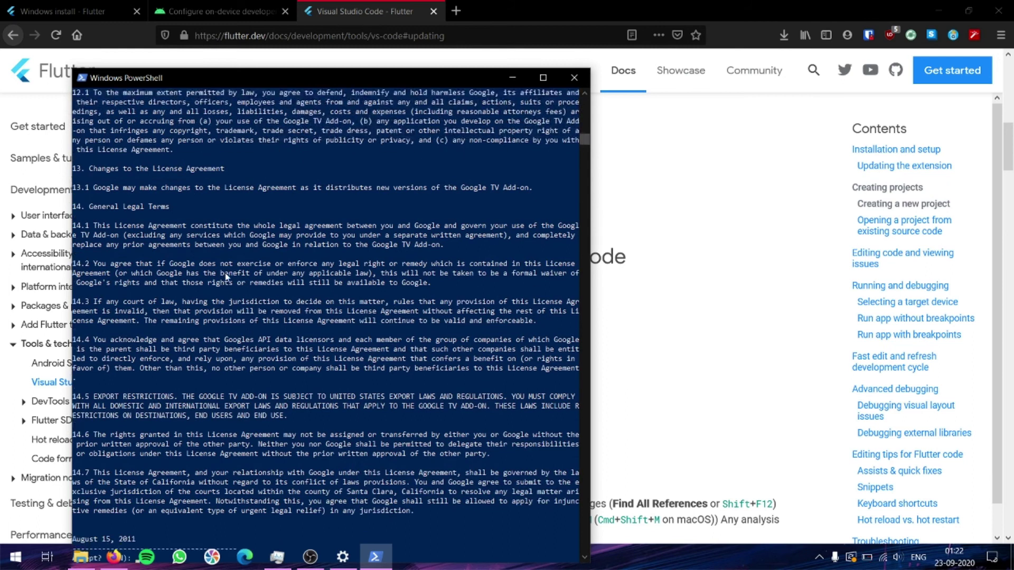
# Accept every Android SDK package licence agreement presented in PowerShell.
pyautogui.write('y')
pyautogui.press('Return')
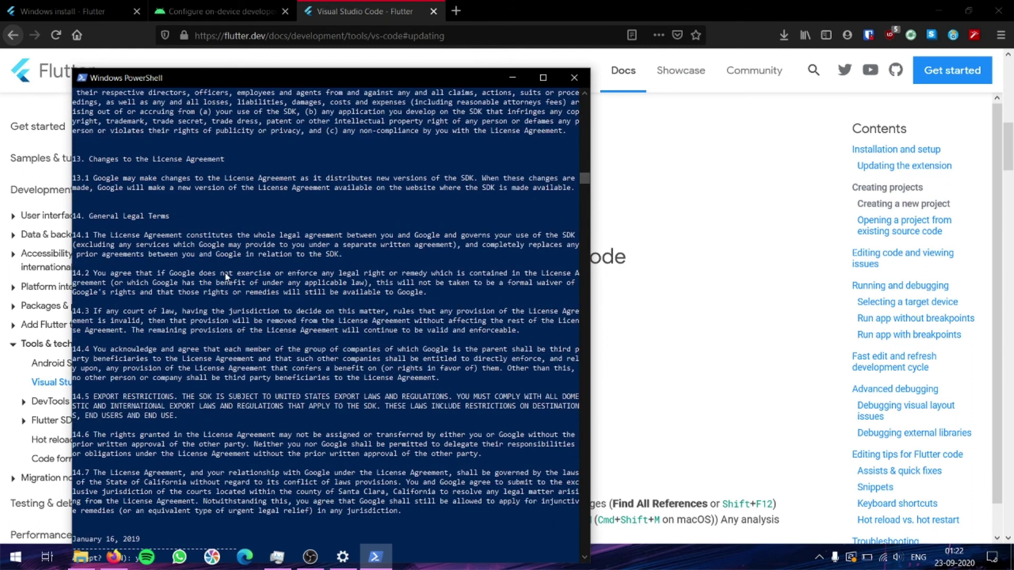
pyautogui.write('y')
pyautogui.press('Return')
pyautogui.write('y')
pyautogui.press('Return')
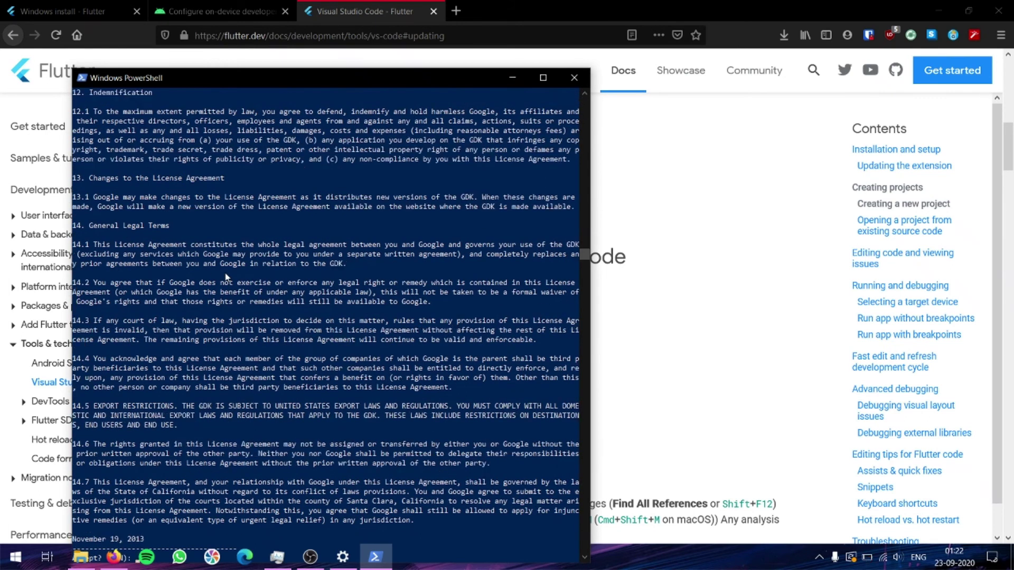
pyautogui.write('y')
pyautogui.press('Return')
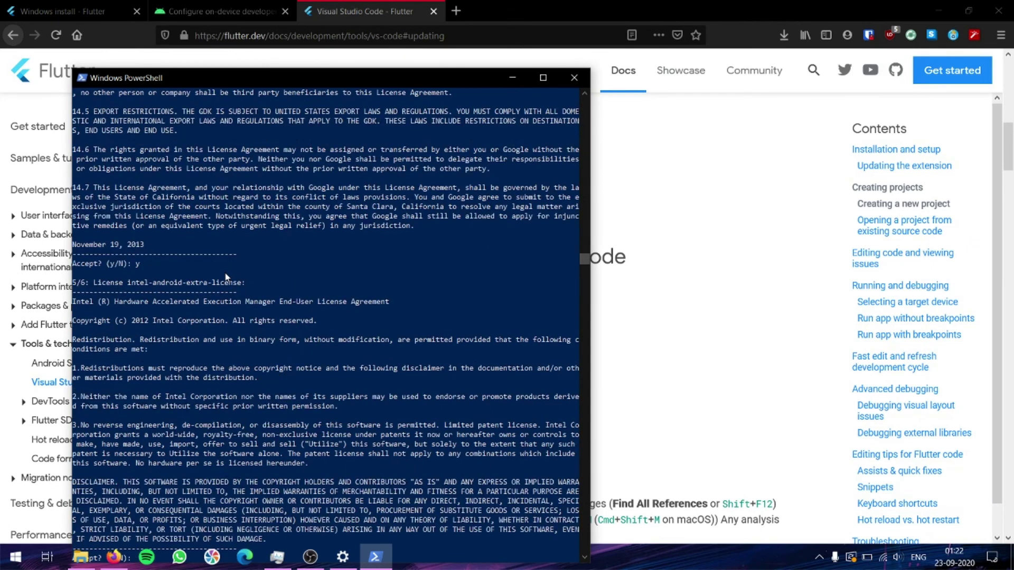
pyautogui.write('y')
pyautogui.press('Return')
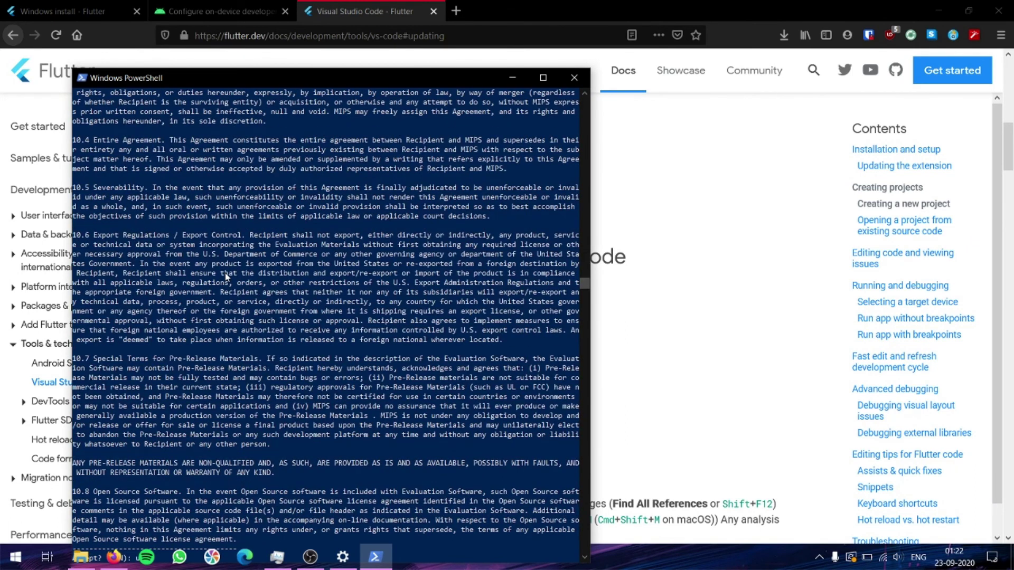
pyautogui.write('y')
pyautogui.press('Return')
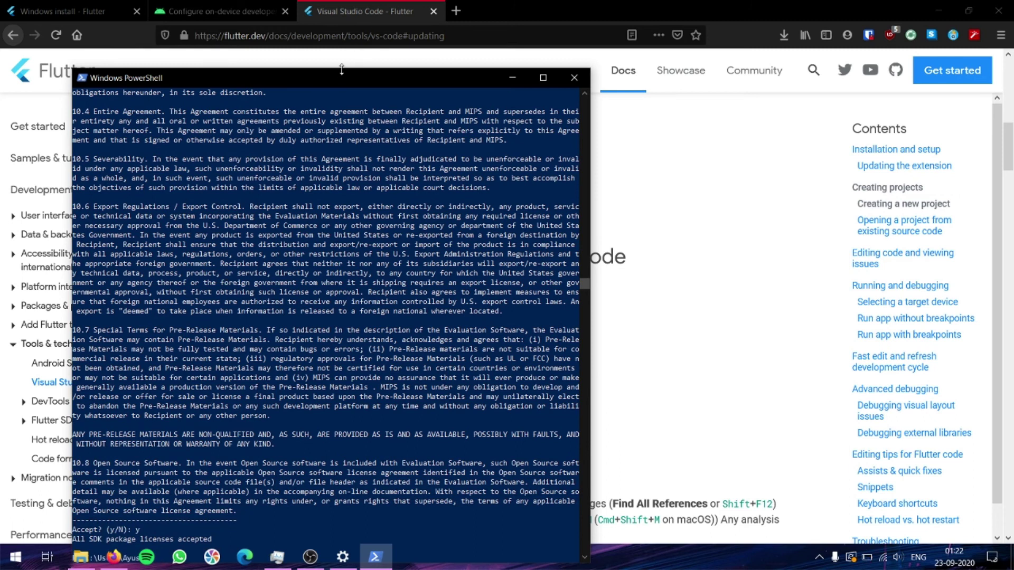
pyautogui.moveTo(341, 78); pyautogui.dragTo(422, 38)
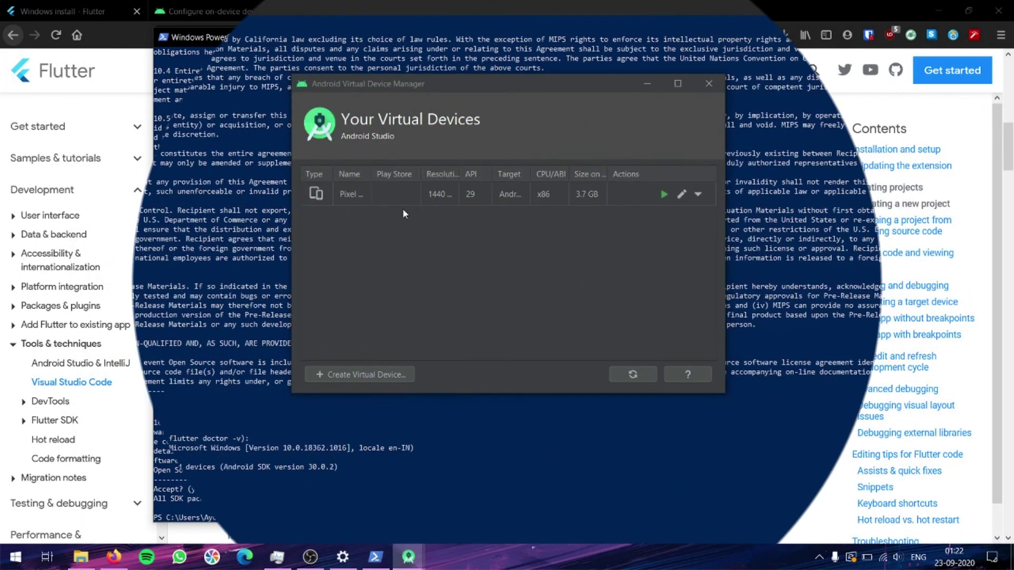
# Launch the Pixel 3 XL virtual device to its home screen and rerun "flutter doctor" in PowerShell.
pyautogui.click(662, 196)
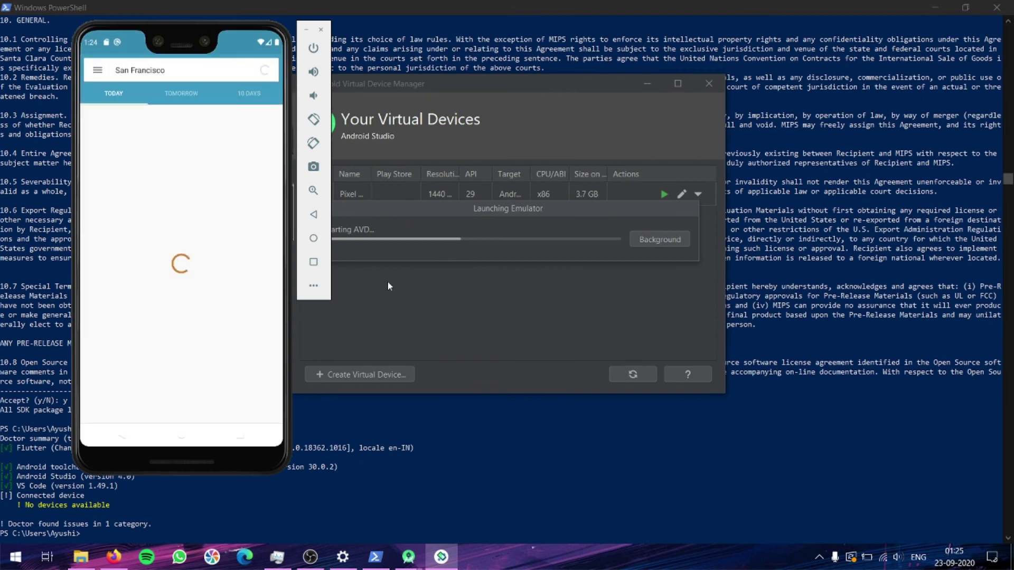
pyautogui.click(178, 442)
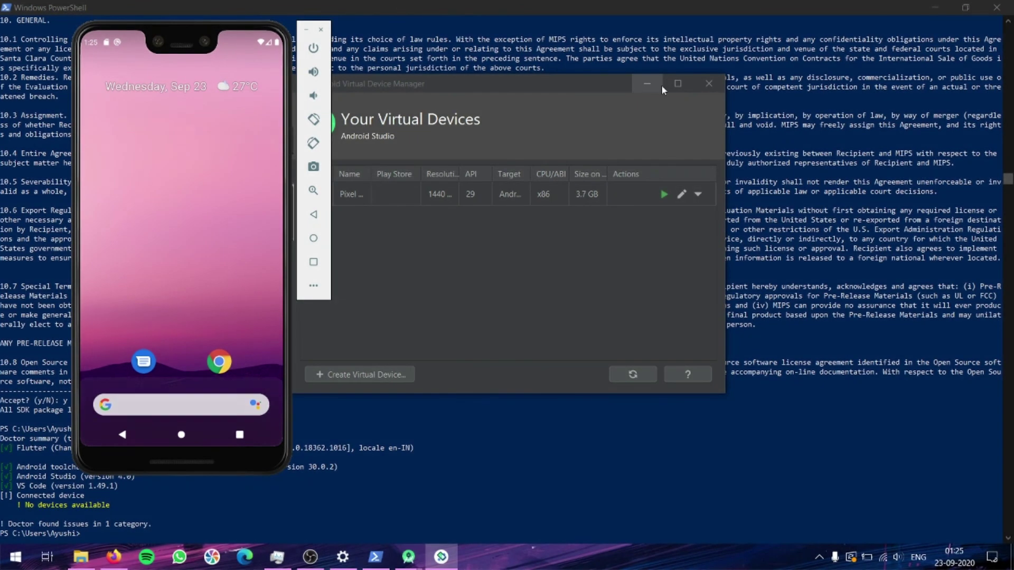
pyautogui.click(442, 503)
pyautogui.press('Up')
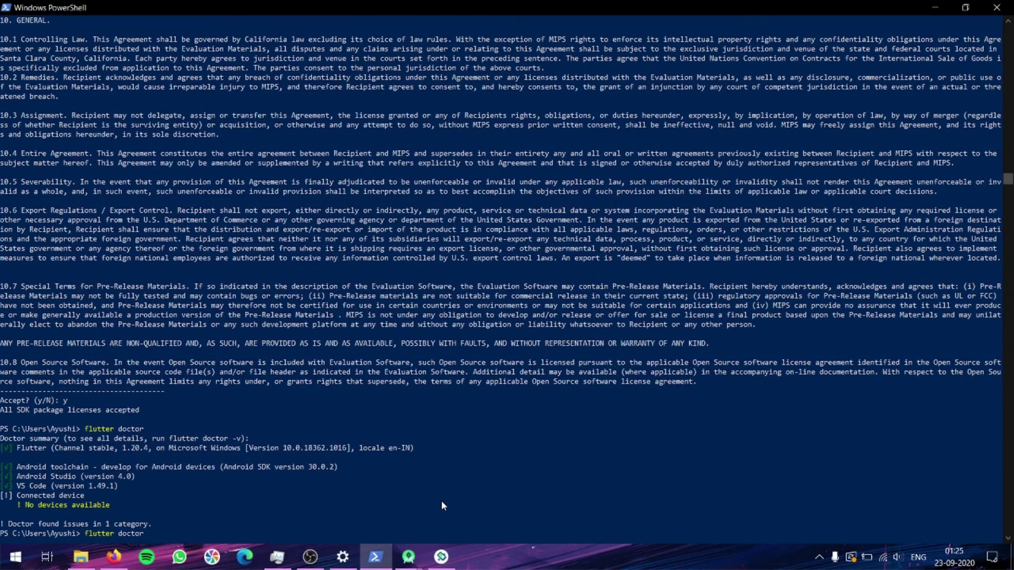
pyautogui.press('Return')
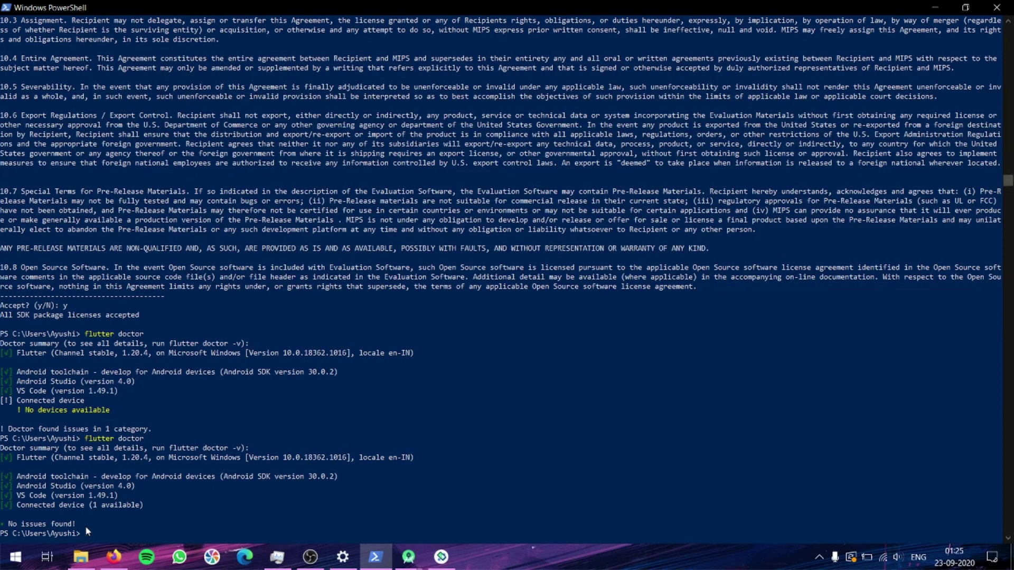
# Switch to Visual Studio Code and start a new Flutter project named test_proj with the Flutter: New Project command.
pyautogui.write('visual')
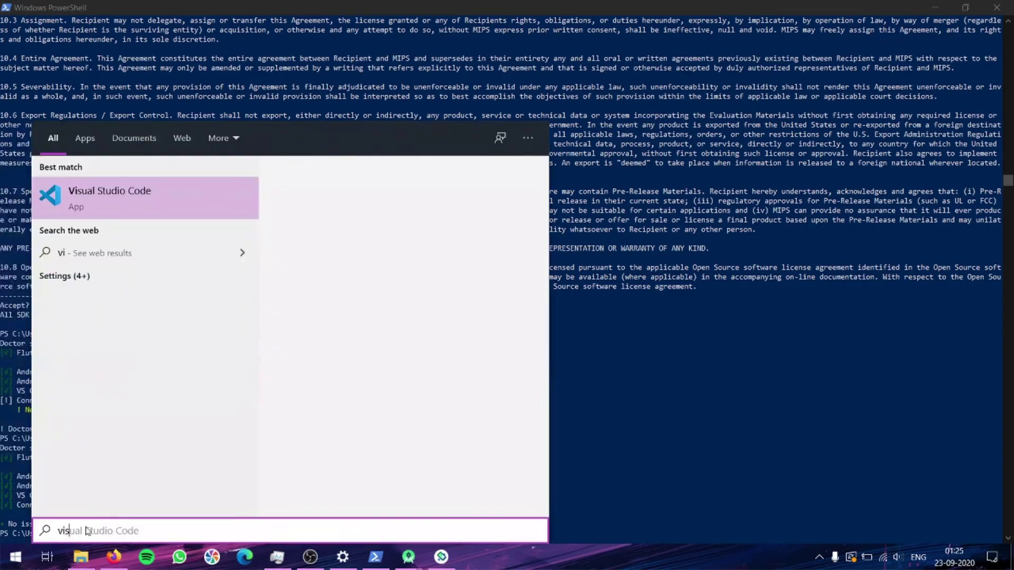
pyautogui.press('Return')
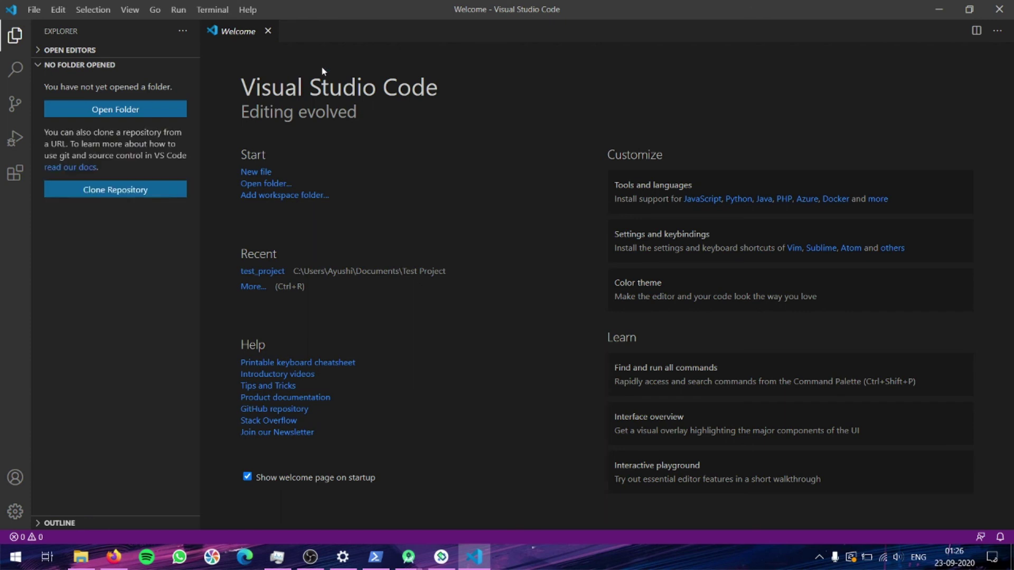
pyautogui.hotkey('ctrl', 'shift', 'p')
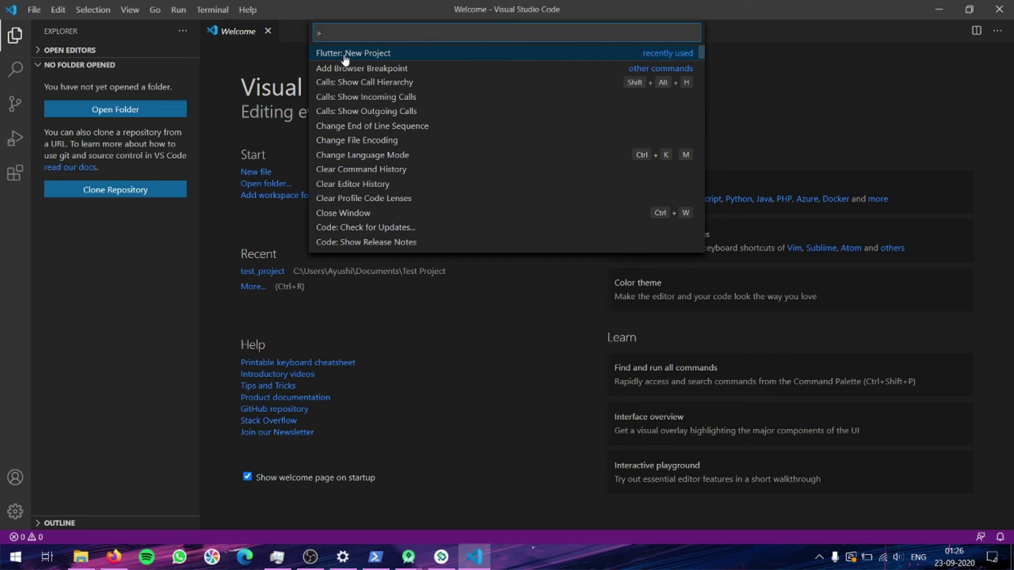
pyautogui.write('flu')
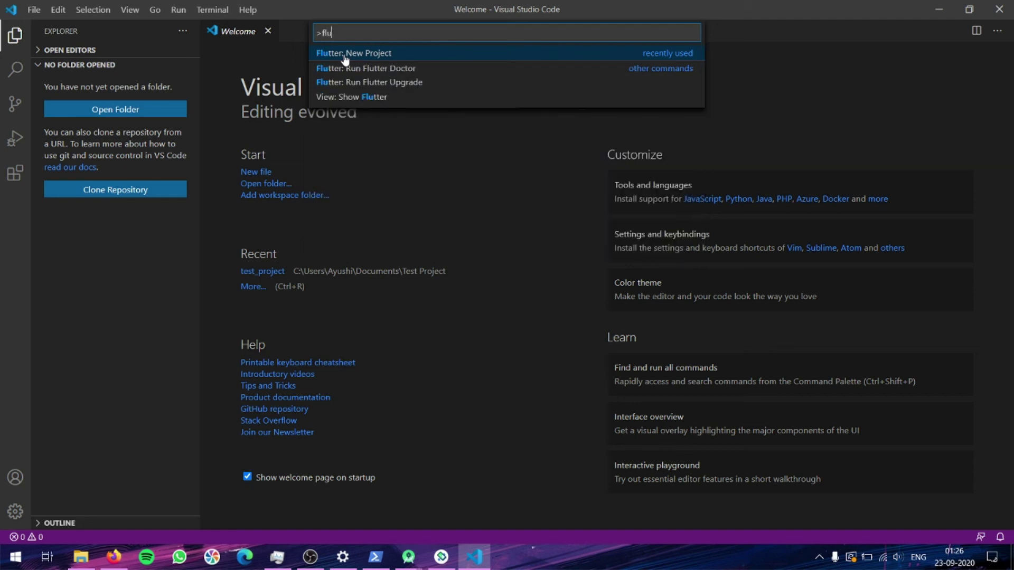
pyautogui.click(345, 54)
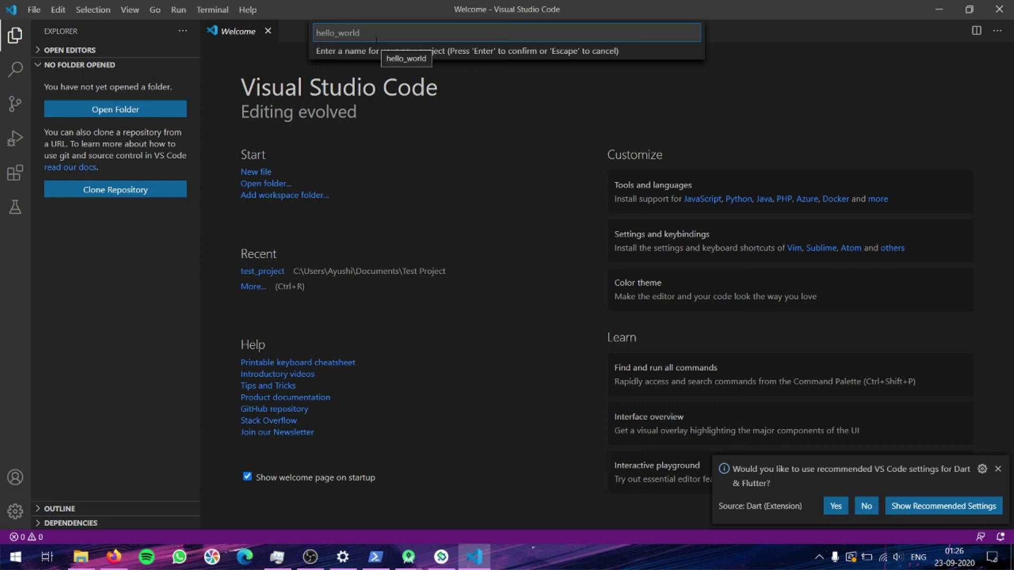
pyautogui.write('test')
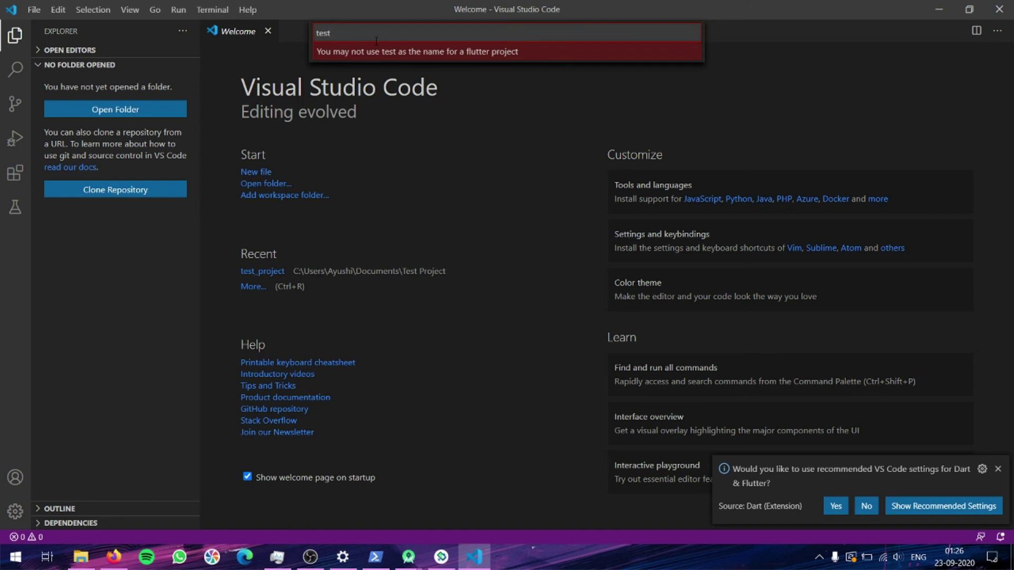
pyautogui.write('_proj')
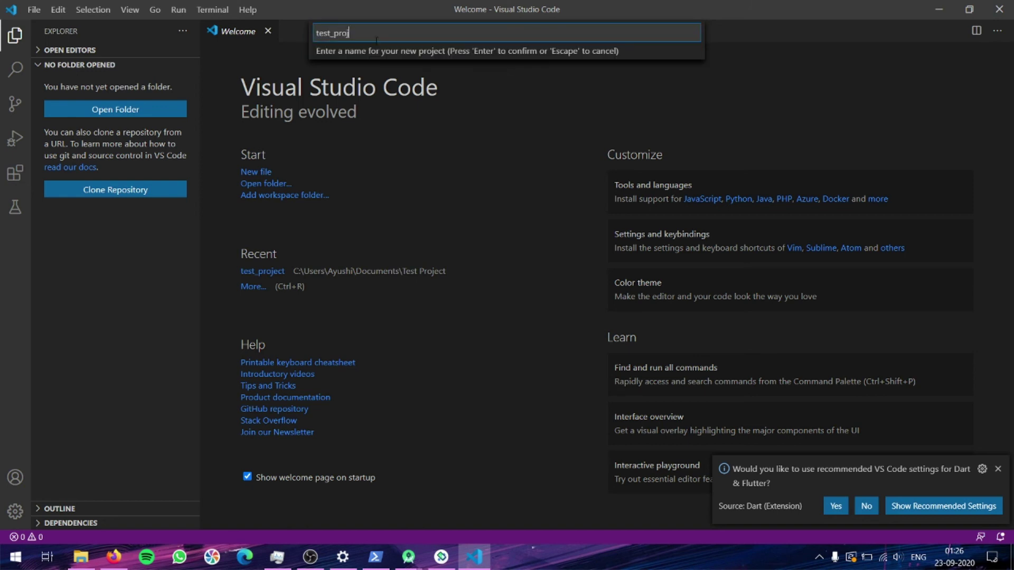
pyautogui.press('Return')
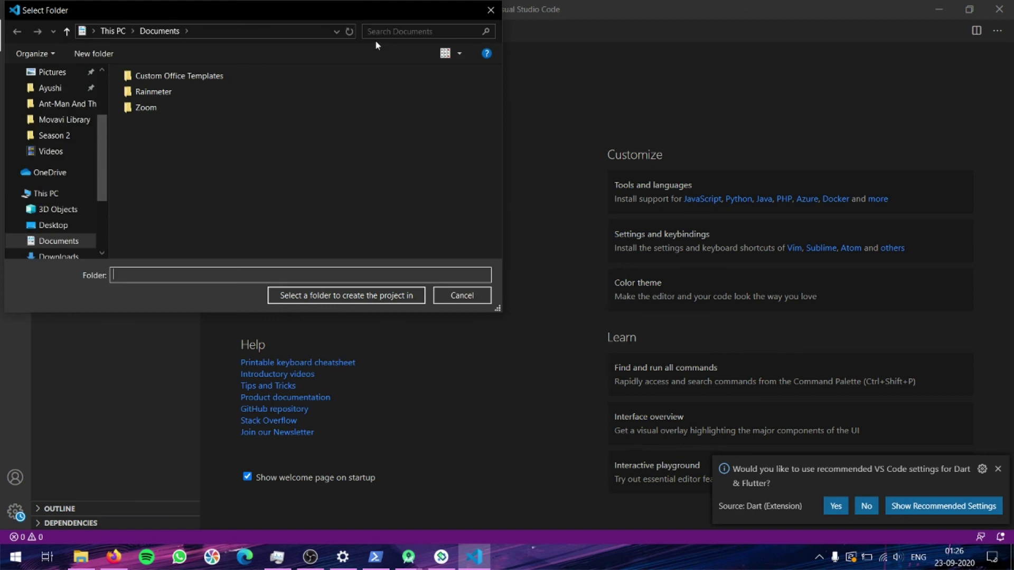
# Create a folder named "Test Proj" in Documents and choose it as the location for the new Flutter project.
pyautogui.rightClick(164, 186)
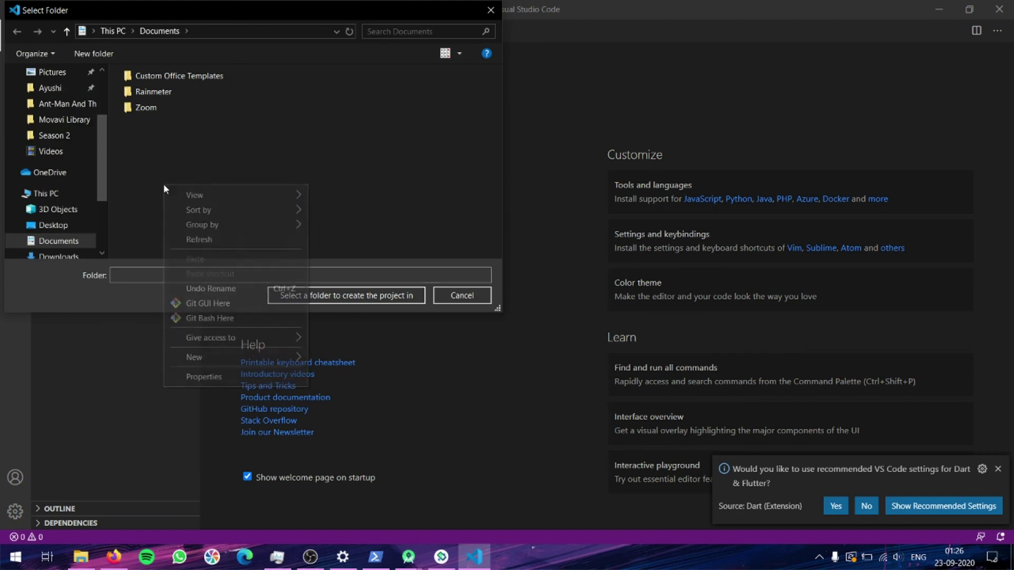
pyautogui.moveTo(255, 357)
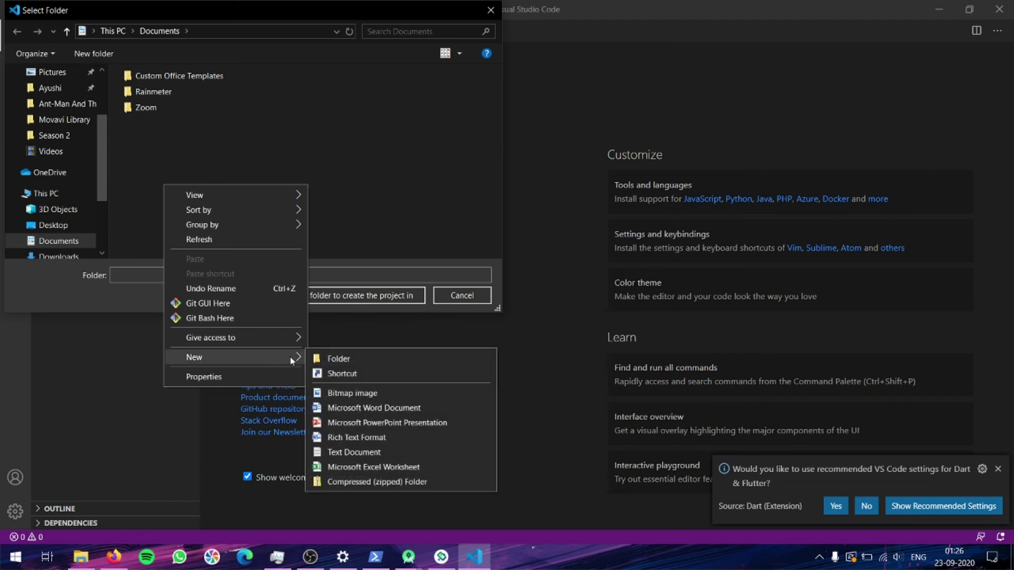
pyautogui.click(329, 356)
pyautogui.write('T')
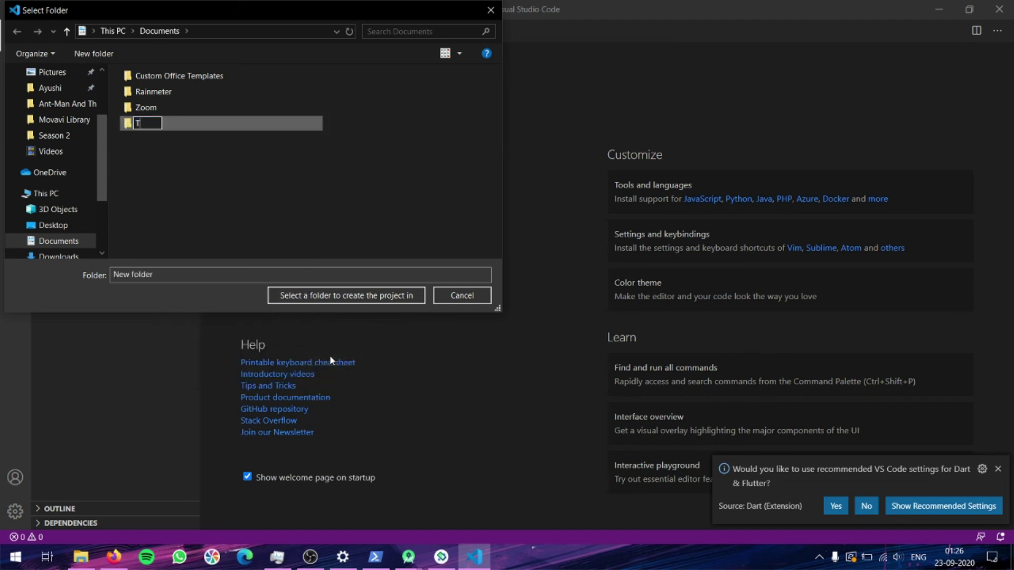
pyautogui.write('est Proj')
pyautogui.click(291, 188)
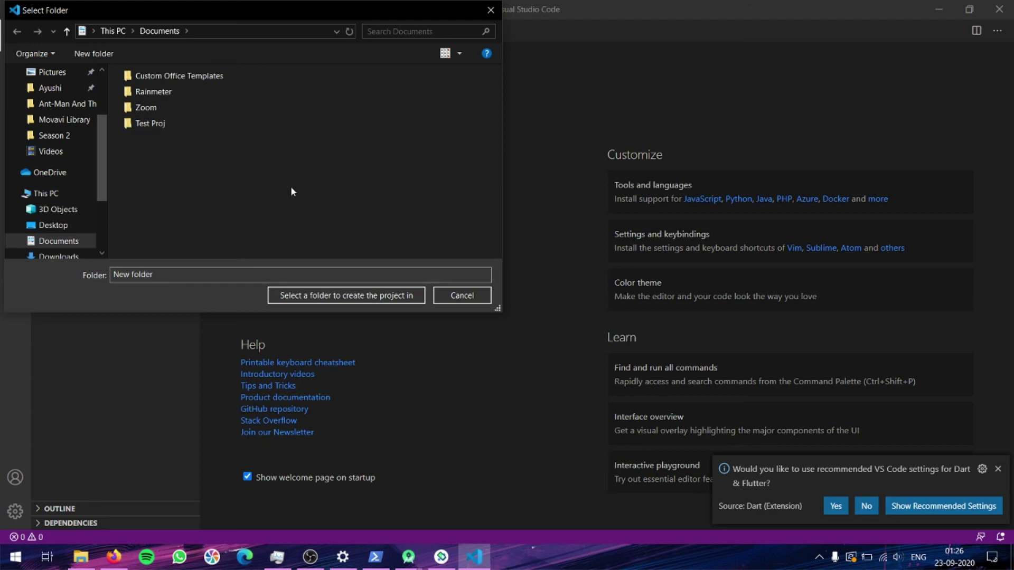
pyautogui.click(135, 127)
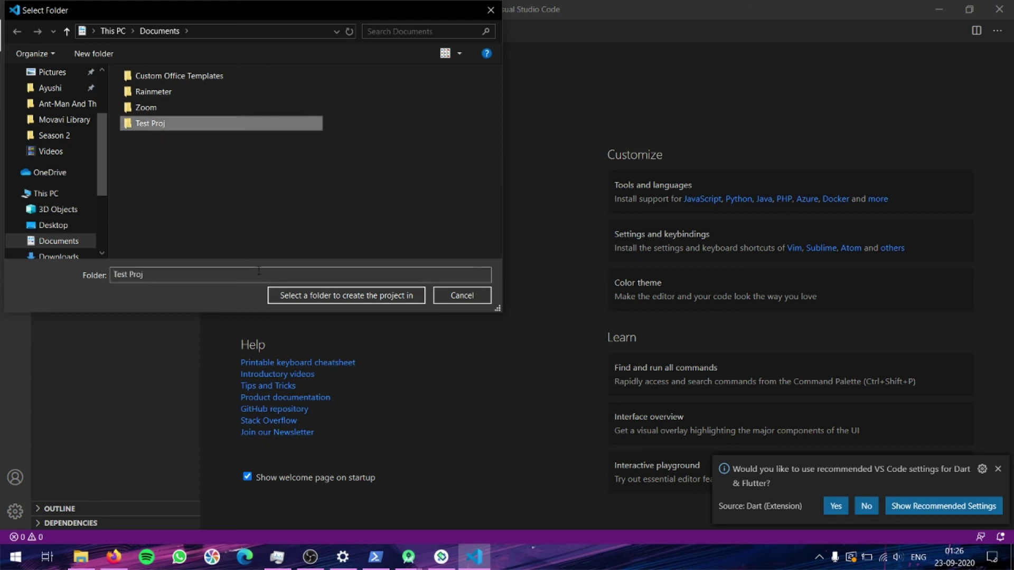
pyautogui.click(326, 297)
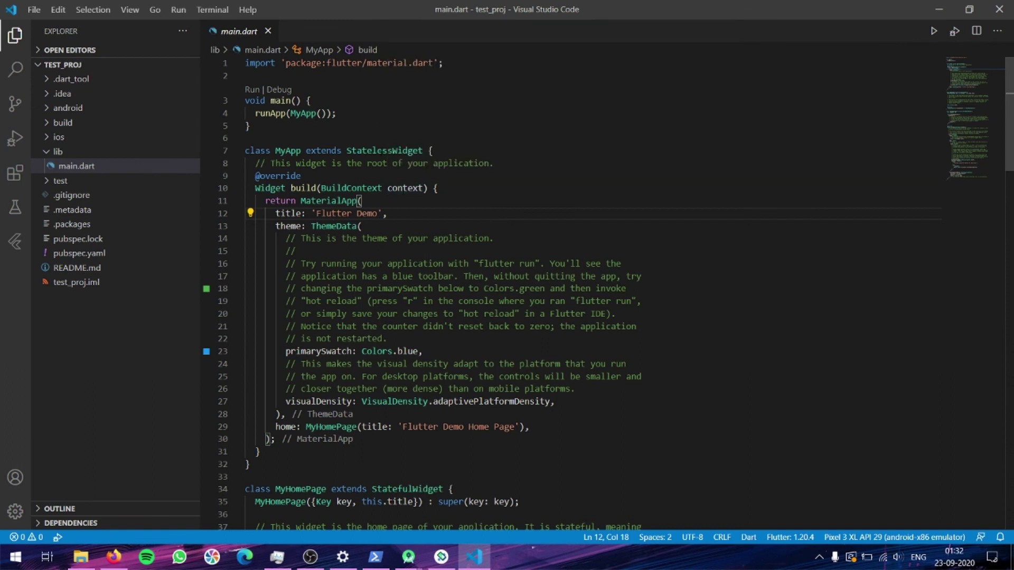
# Look through the starter app code in main.dart.
pyautogui.scroll(-8, 265, 131)
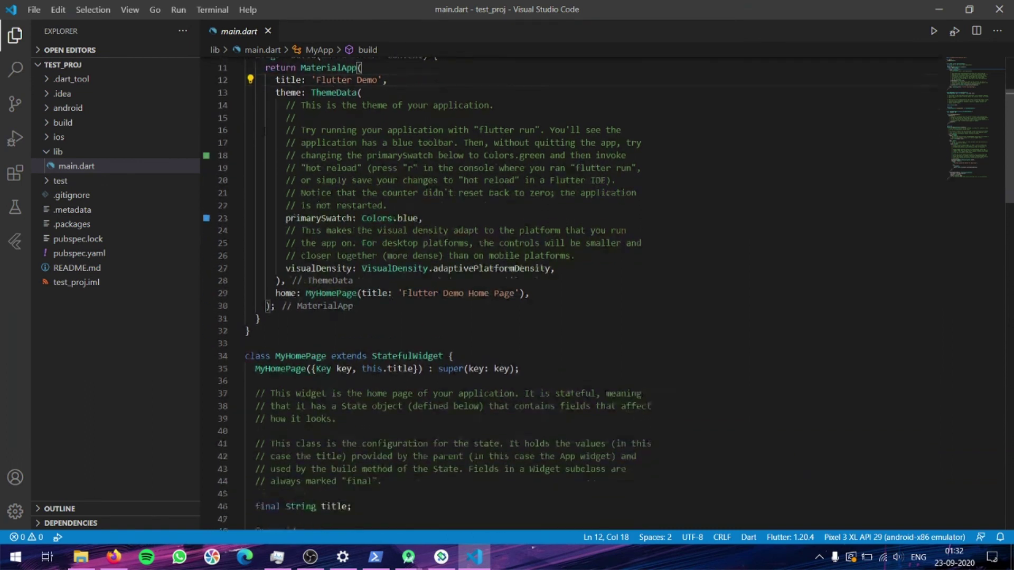
pyautogui.scroll(-8, 265, 131)
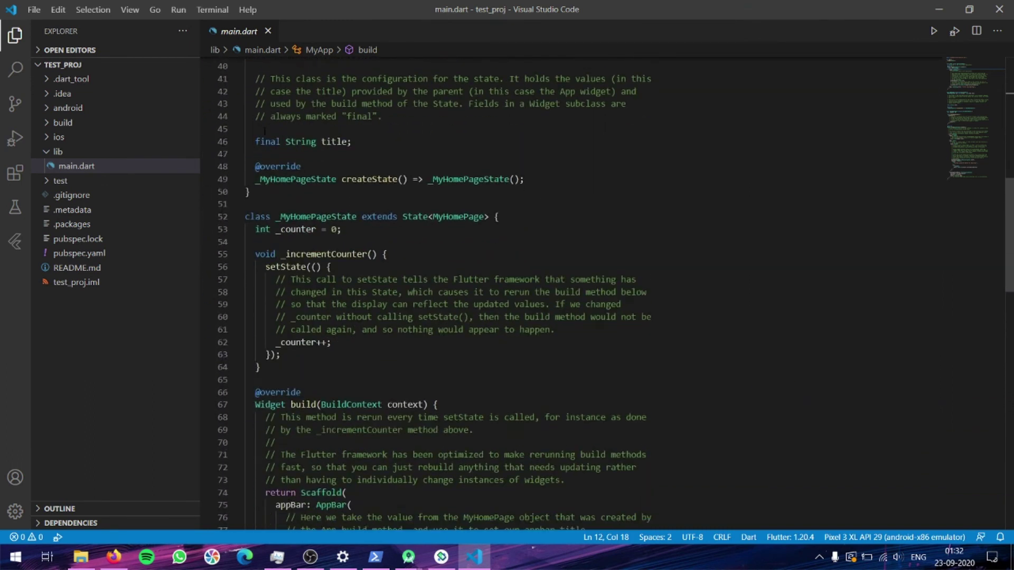
pyautogui.scroll(-2, 265, 130)
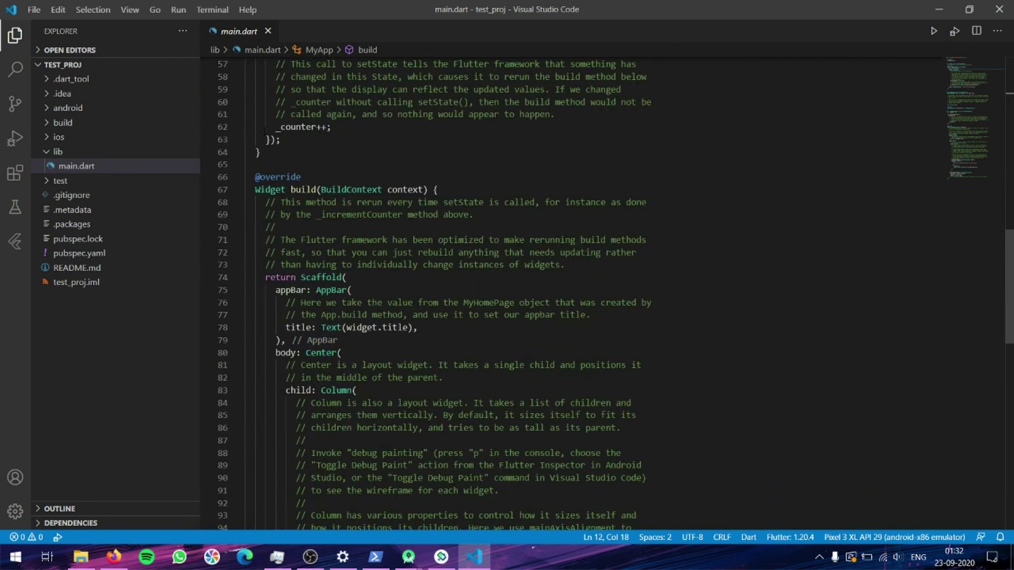
pyautogui.scroll(10, 265, 130)
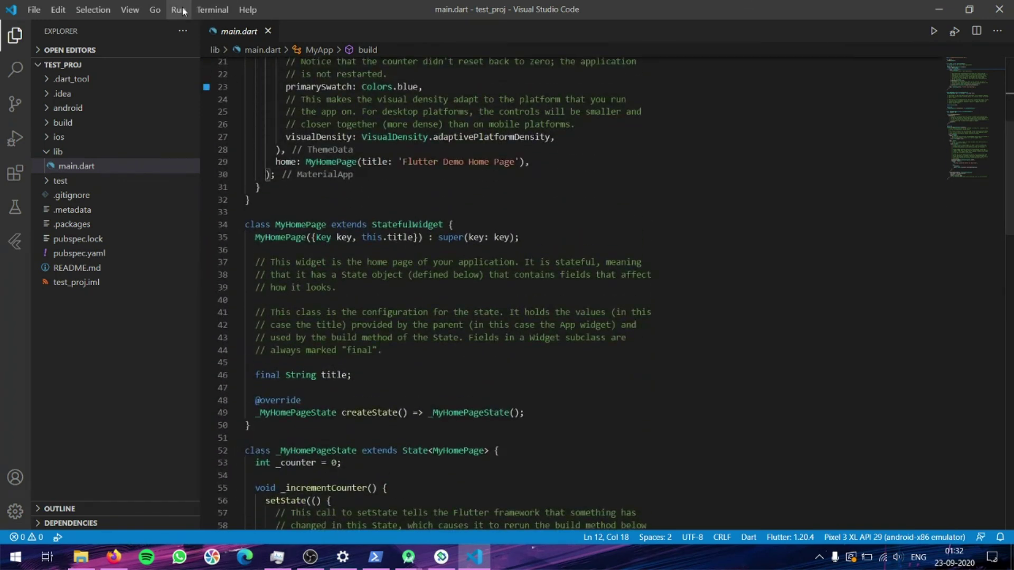
# Run the test_proj app without debugging on the Pixel 3 XL emulator and show the build output in the Debug Console.
pyautogui.click(178, 9)
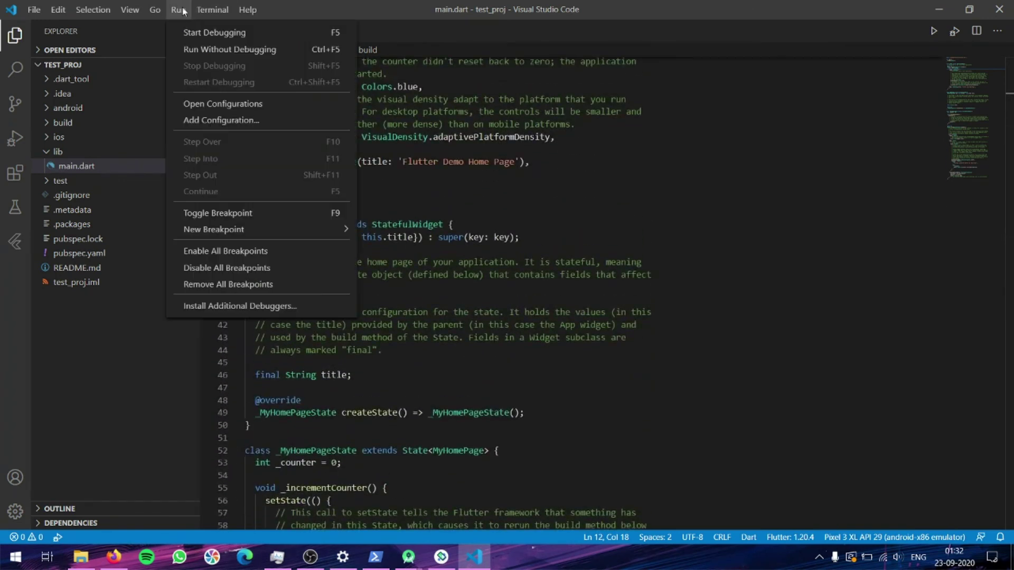
pyautogui.click(193, 50)
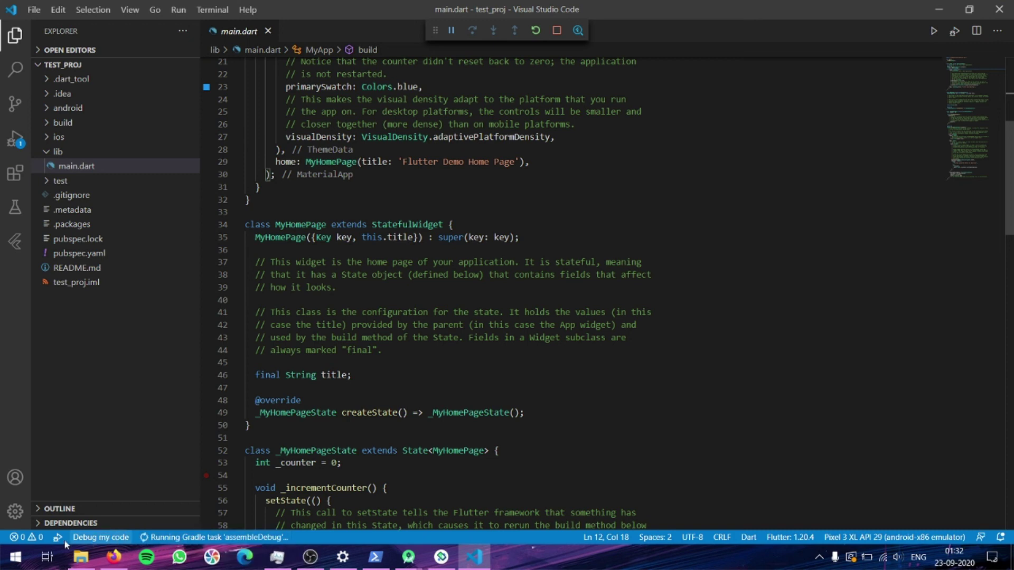
pyautogui.click(26, 537)
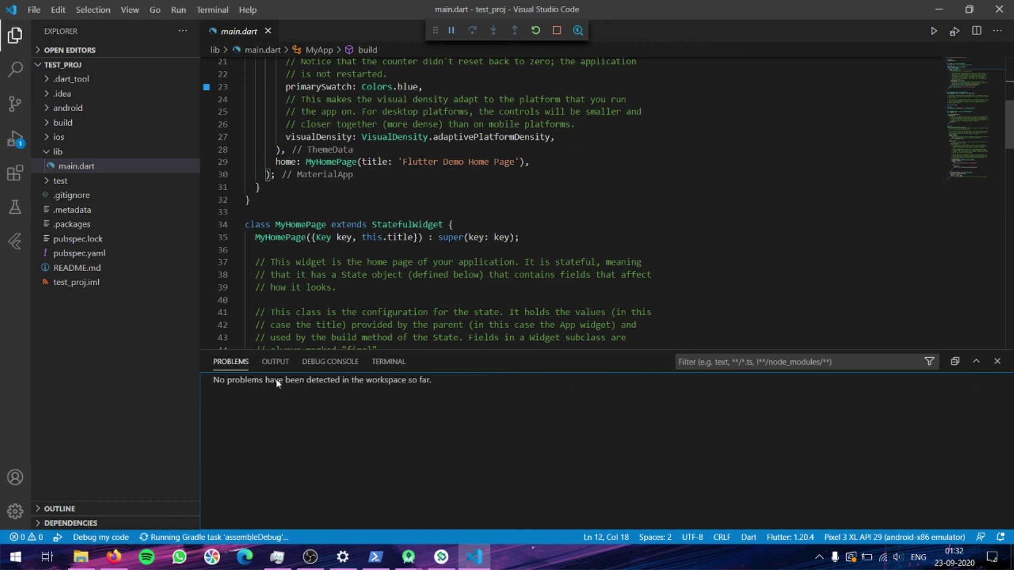
pyautogui.click(331, 363)
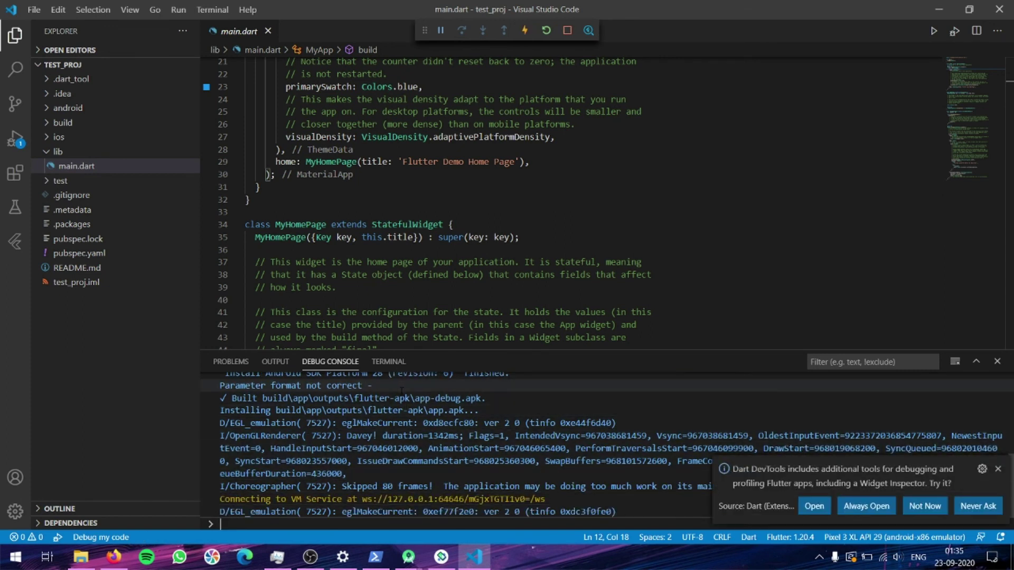
# Switch to the Android emulator and raise the Flutter demo app's counter to 10 with its increment button.
pyautogui.click(444, 559)
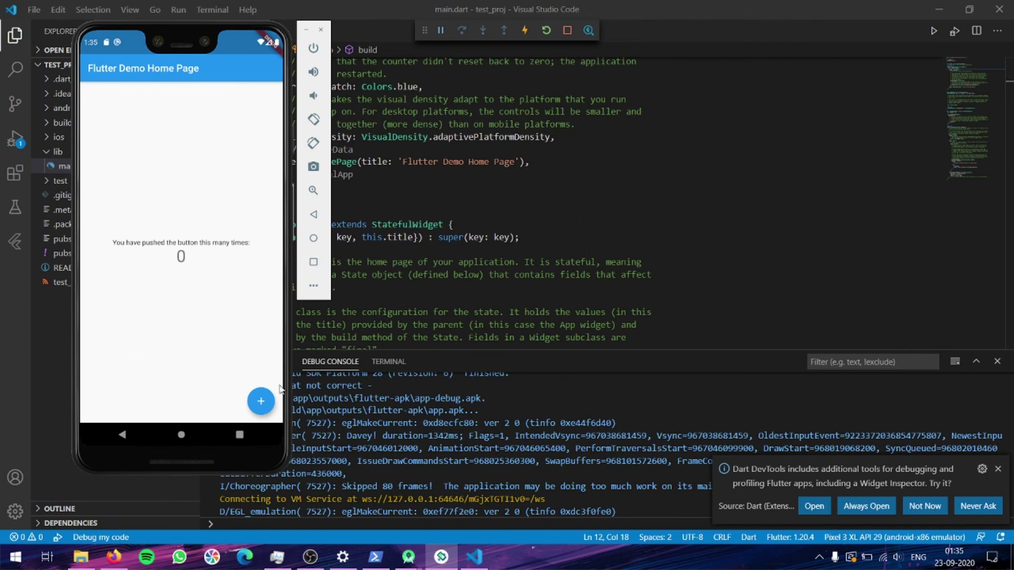
pyautogui.click(271, 403)
pyautogui.click(271, 403)
pyautogui.click(270, 402)
pyautogui.click(270, 402)
pyautogui.click(270, 402)
pyautogui.click(270, 402)
pyautogui.click(271, 402)
pyautogui.click(270, 402)
pyautogui.click(271, 402)
pyautogui.click(270, 402)
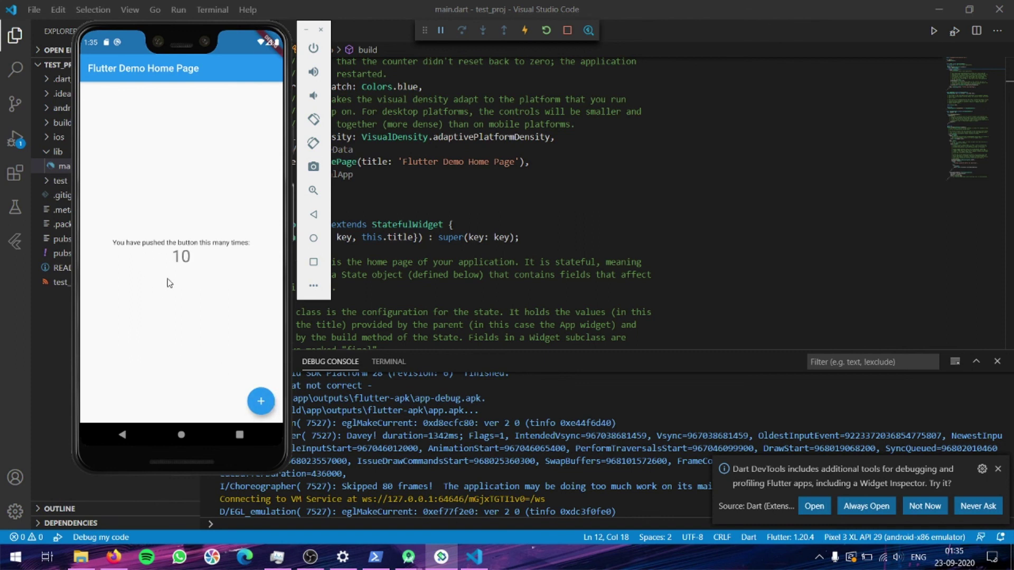